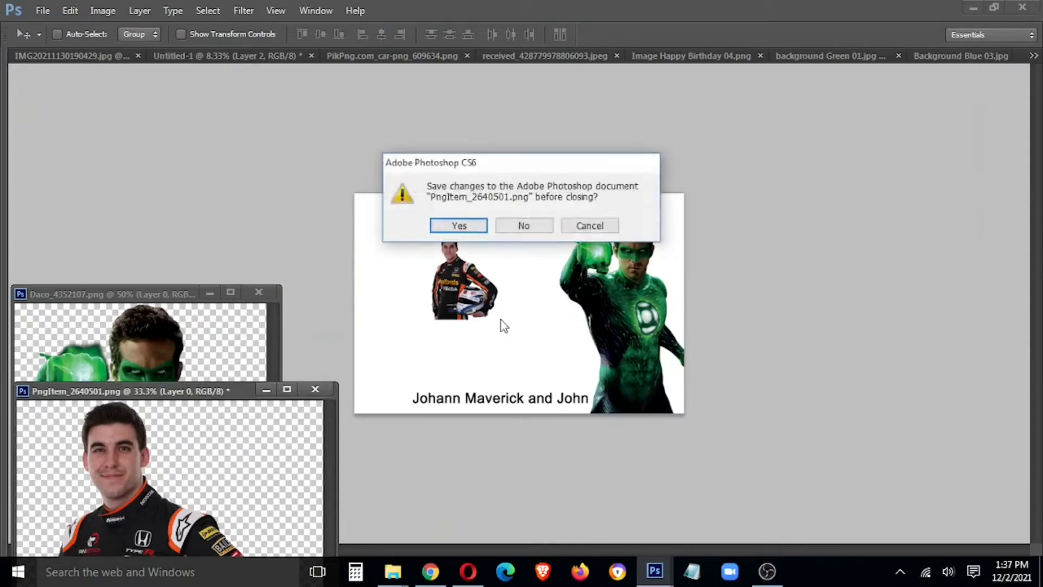
- Move the racer onto the banner and enlarge it with Free Transform
drag(470, 288, 392, 282)
key(ctrl+t)
drag(412, 319, 492, 423)
drag(435, 341, 661, 341)
drag(579, 227, 550, 204)
drag(588, 276, 400, 257)
key(Return)
- Place the enlarged racer on the banner's right side and close the Daco image
right_click(585, 249)
click(607, 260)
right_click(653, 351)
click(673, 361)
mouse_move(673, 361)
mouse_down()
mouse_move(680, 379)
mouse_move(670, 379)
mouse_up()
click(265, 292)
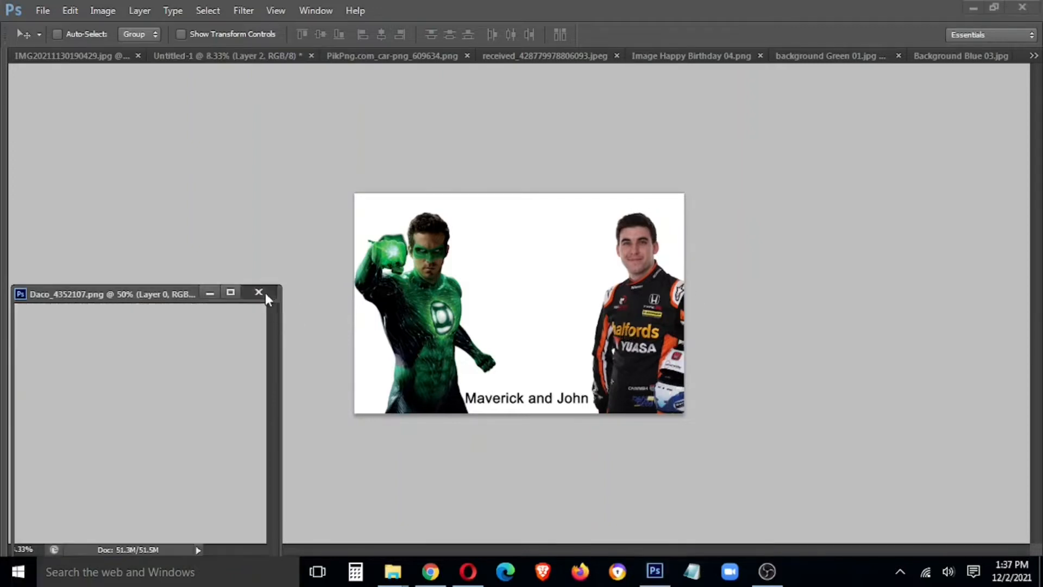
- Add the race-car graphic beneath the figures, shrunk and placed beside the racer's head
drag(374, 52, 130, 320)
drag(581, 242, 581, 242)
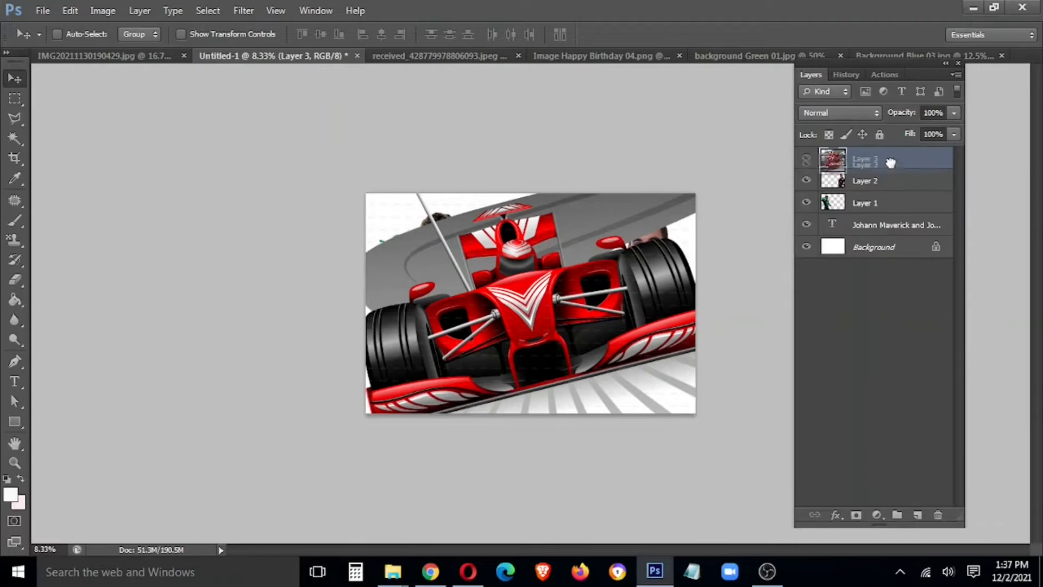
drag(893, 161, 887, 211)
key(Tab)
key(ctrl+t)
drag(710, 127, 703, 270)
drag(738, 184, 587, 360)
drag(546, 388, 681, 228)
key(Return)
- Shift the racer slightly left and select the names text layer
right_click(646, 294)
click(655, 305)
drag(665, 318, 654, 317)
right_click(551, 383)
click(573, 391)
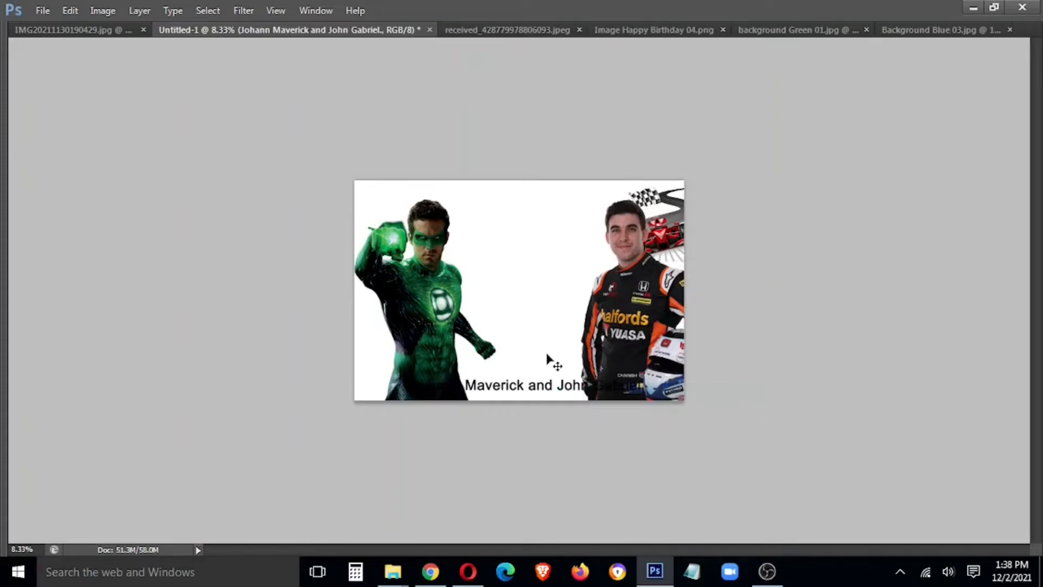
click(559, 30)
- Add the blue background to the banner, sized to fit and placed behind the figures
drag(943, 31, 117, 333)
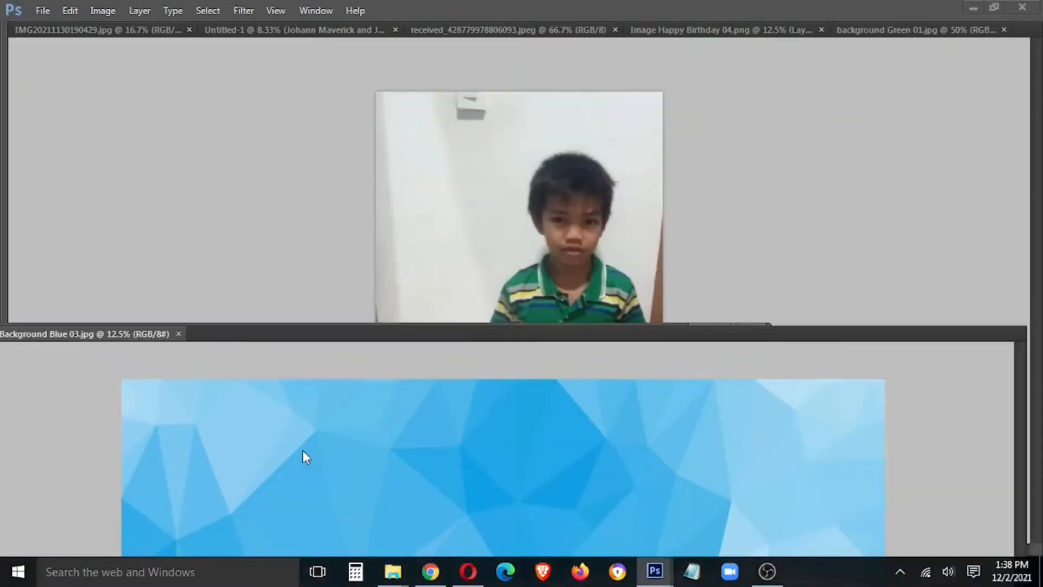
drag(302, 451, 194, 73)
click(524, 229)
click(225, 28)
drag(434, 495, 471, 261)
click(750, 331)
drag(679, 154, 602, 196)
drag(466, 295, 557, 279)
key(Return)
key(Tab)
drag(871, 171, 875, 254)
key(ctrl+t)
key(Return)
key(Tab)
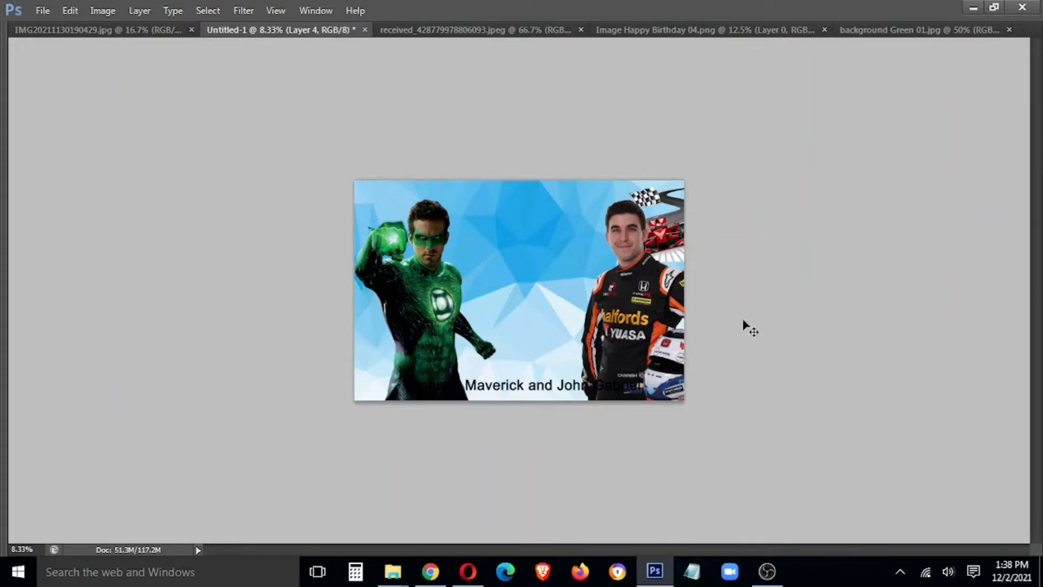
- Add the green background layer to the banner, positioned on the left
right_click(673, 254)
click(681, 238)
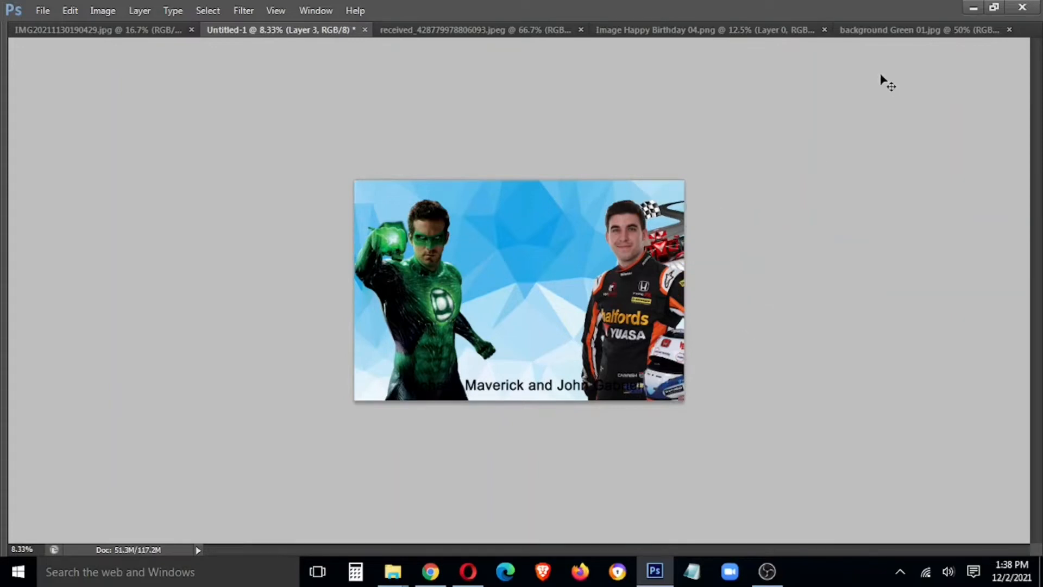
drag(943, 34, 125, 258)
drag(241, 367, 457, 198)
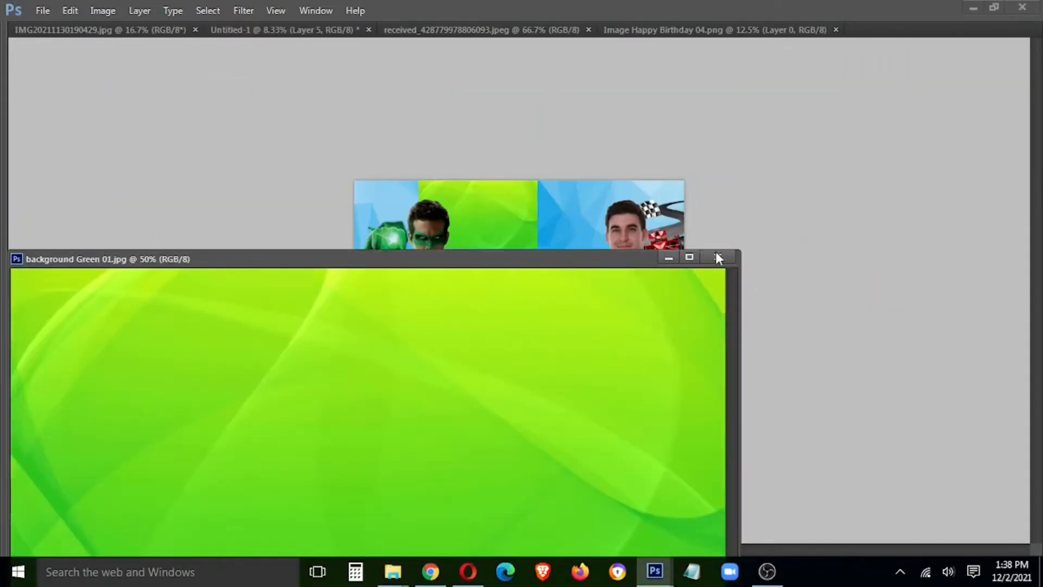
click(718, 257)
drag(509, 222, 695, 453)
key(ctrl+t)
key(Return)
- Select the banner's right part with the Rectangular Marquee by inverting a left-side selection
key(m)
drag(354, 180, 529, 401)
right_click(458, 313)
click(547, 46)
right_click(588, 251)
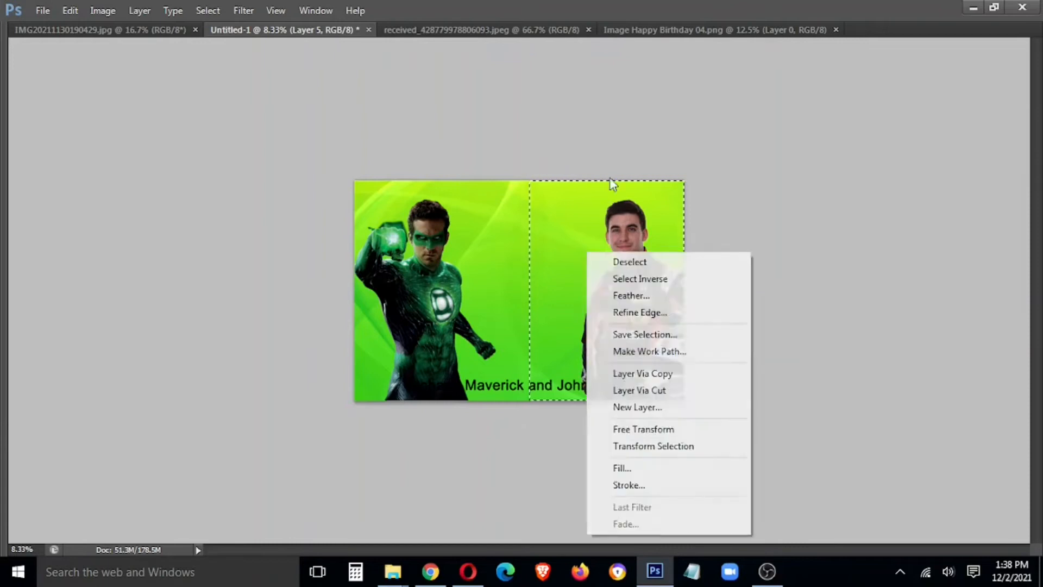
click(614, 258)
key(ctrl+z)
- Feather the selection 15 px and delete the green from the right side
right_click(607, 253)
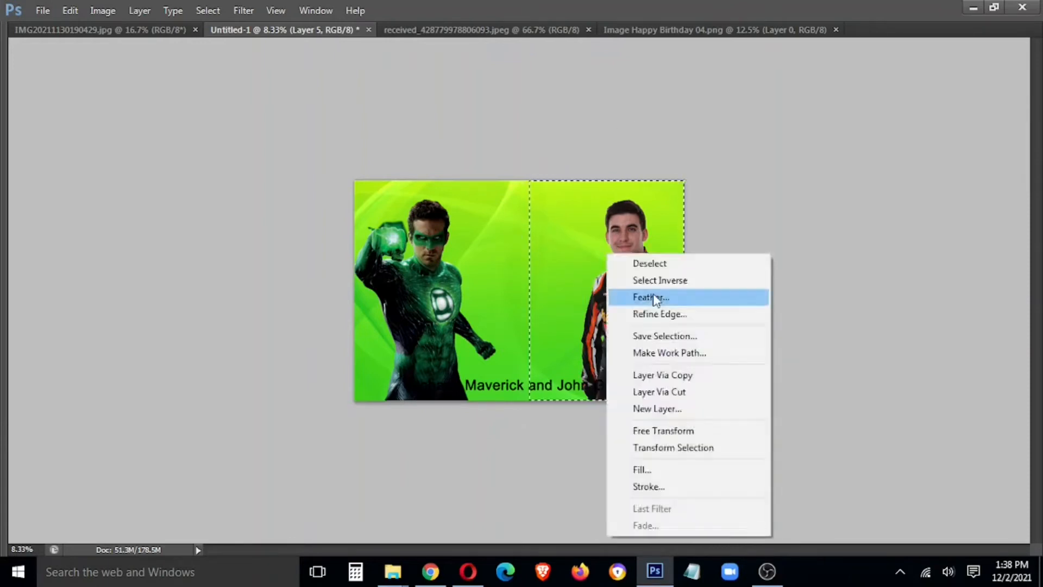
click(659, 301)
text(25)
key(Return)
right_click(662, 308)
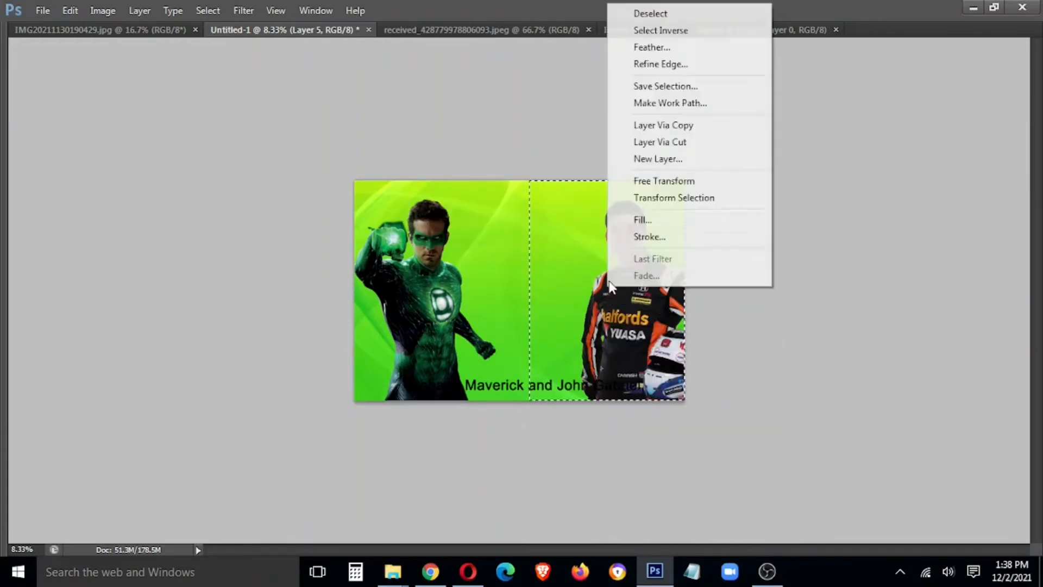
click(663, 48)
text(15)
key(Return)
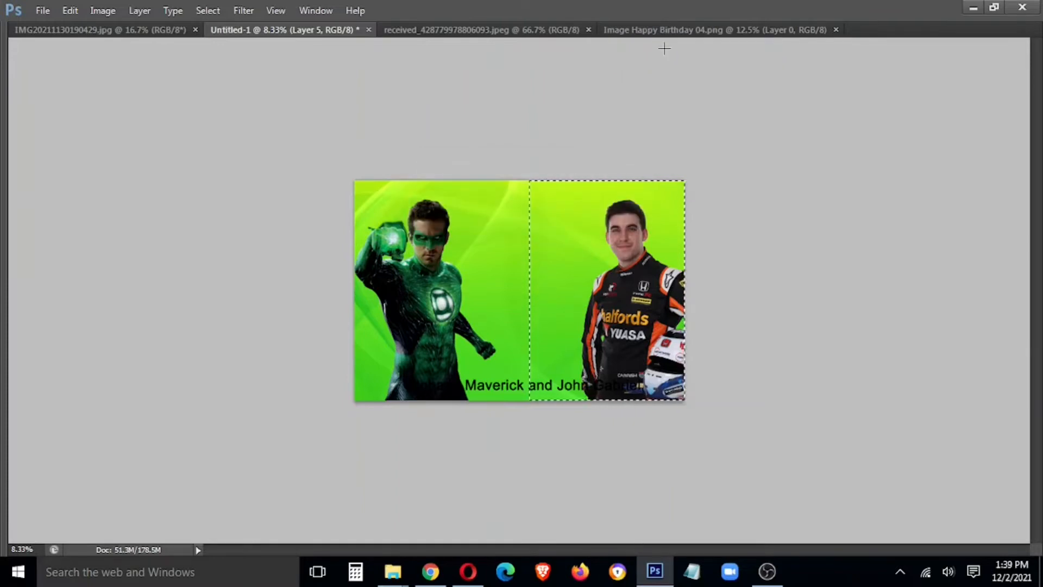
key(Delete)
- Feather the selection to 200 px, then deselect on the banner
right_click(646, 351)
click(670, 58)
text(200)
key(Return)
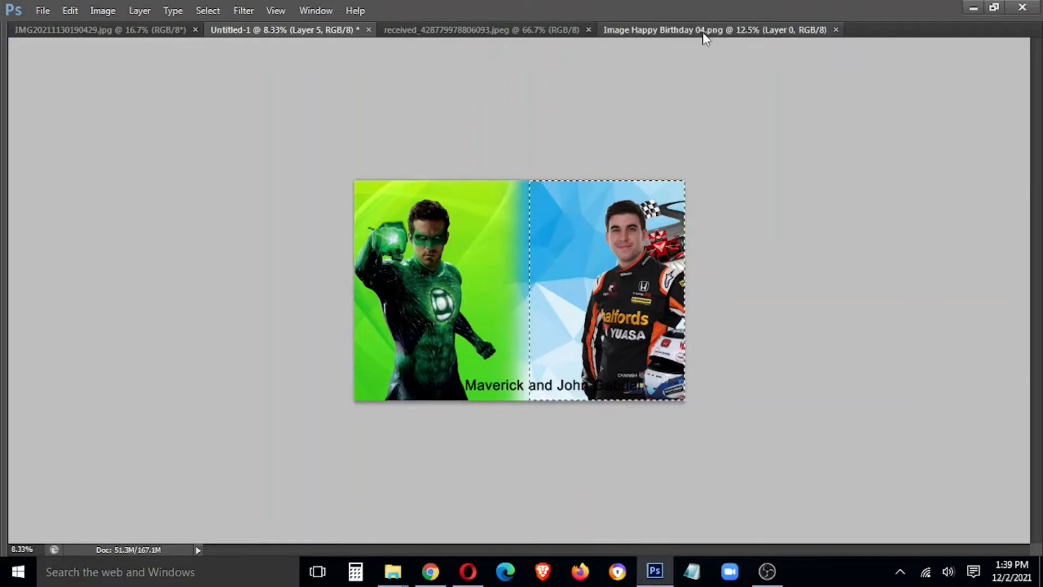
click(670, 29)
click(462, 30)
click(331, 29)
key(ctrl+d)
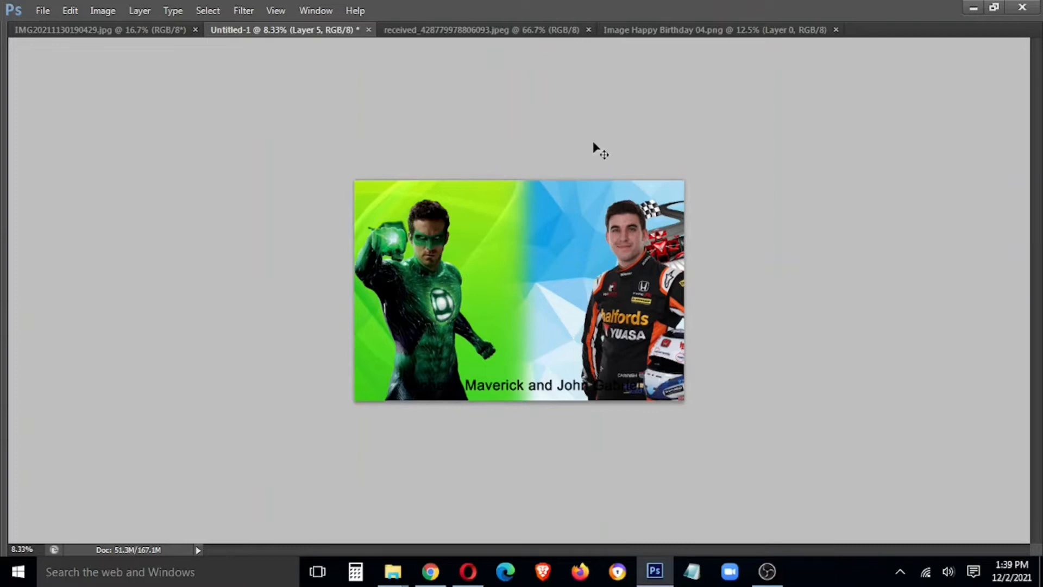
- Zoom into the boy's photo and trace his head with the Polygonal Lasso
click(536, 30)
key(ctrl+plus)
key(ctrl+plus)
key(ctrl+plus)
key(ctrl+plus)
drag(719, 222, 438, 429)
mouse_move(441, 286)
mouse_down()
mouse_move(533, 350)
mouse_move(526, 344)
mouse_move(607, 344)
mouse_move(603, 333)
mouse_move(677, 262)
mouse_move(668, 63)
mouse_move(682, 1)
mouse_move(720, 199)
mouse_move(692, 286)
mouse_up()
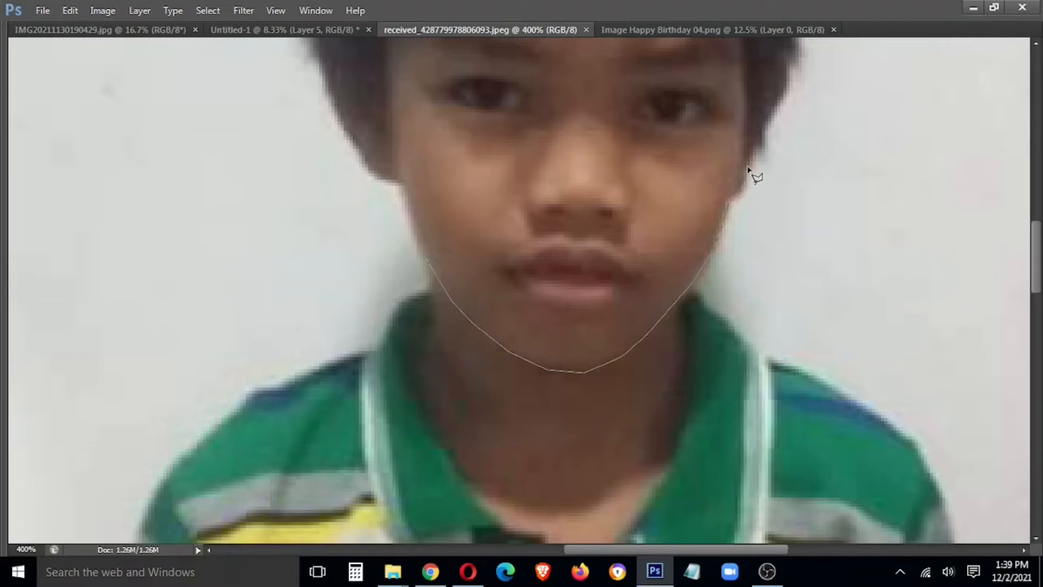
drag(788, 62, 761, 266)
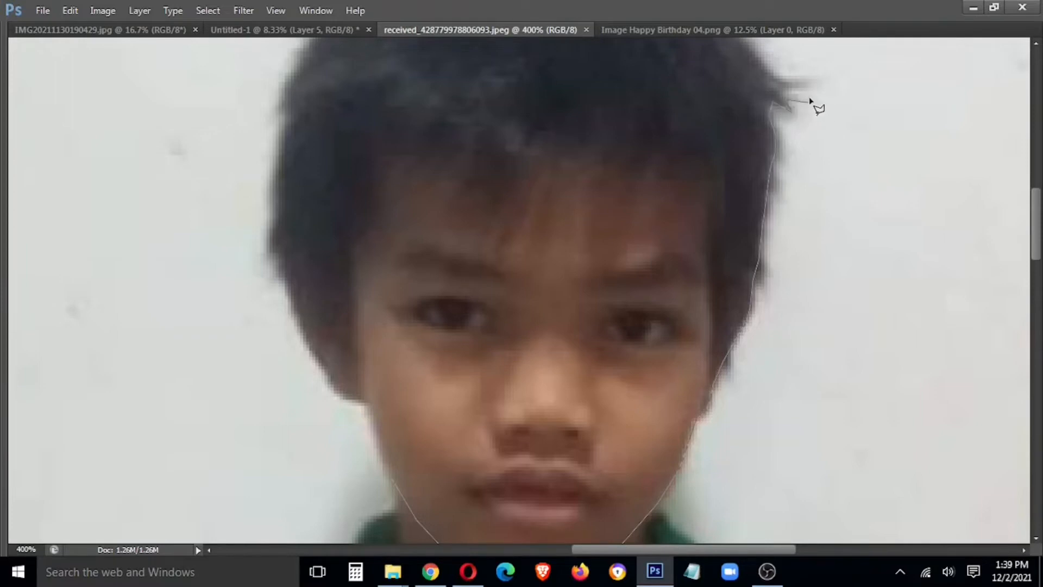
mouse_move(819, 85)
mouse_down()
mouse_move(771, 71)
mouse_move(853, 283)
mouse_up()
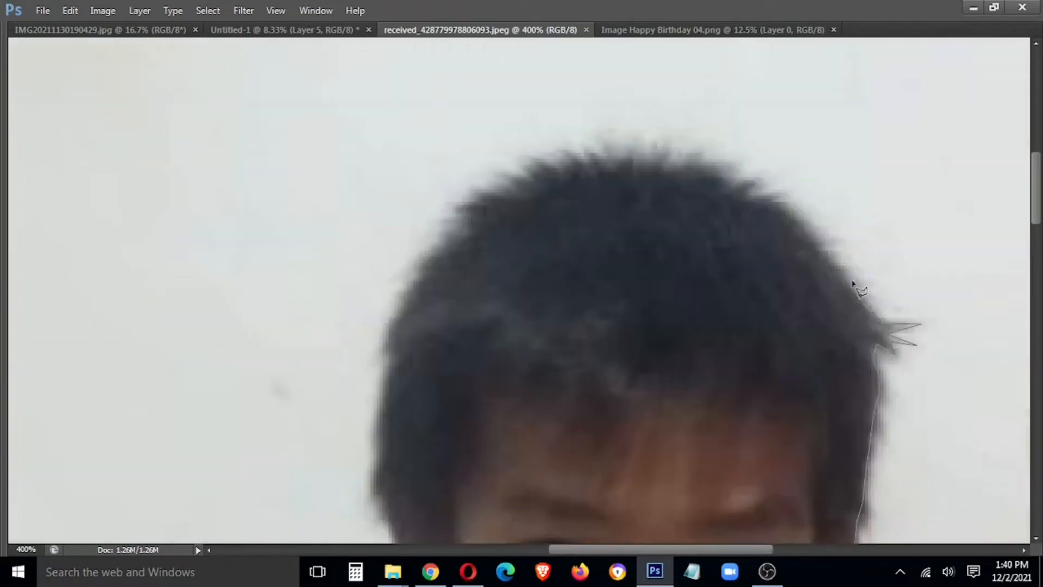
mouse_move(710, 151)
mouse_down()
mouse_move(559, 146)
mouse_move(449, 209)
mouse_move(384, 350)
mouse_move(371, 477)
mouse_move(415, 58)
mouse_move(420, 124)
mouse_up()
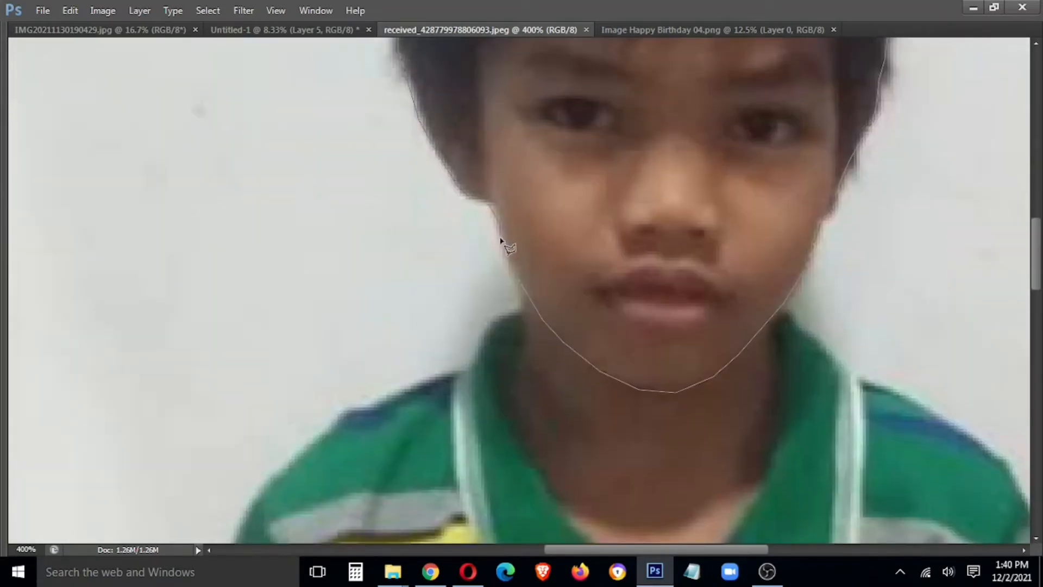
click(517, 277)
- Feather the head selection through the selection options
right_click(622, 198)
click(666, 259)
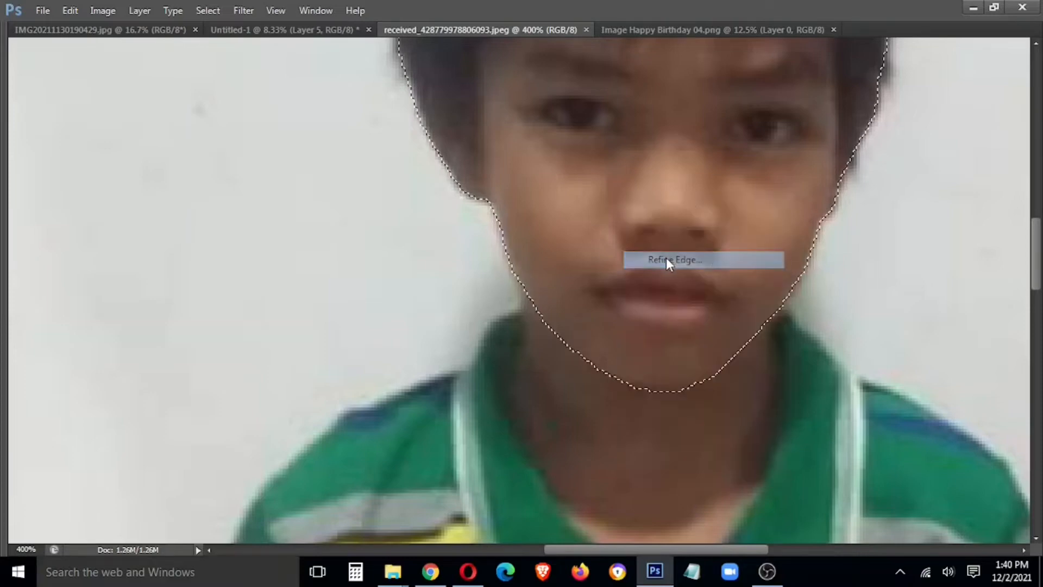
key(Escape)
right_click(674, 182)
click(703, 226)
key(Escape)
right_click(703, 229)
click(728, 271)
key(Escape)
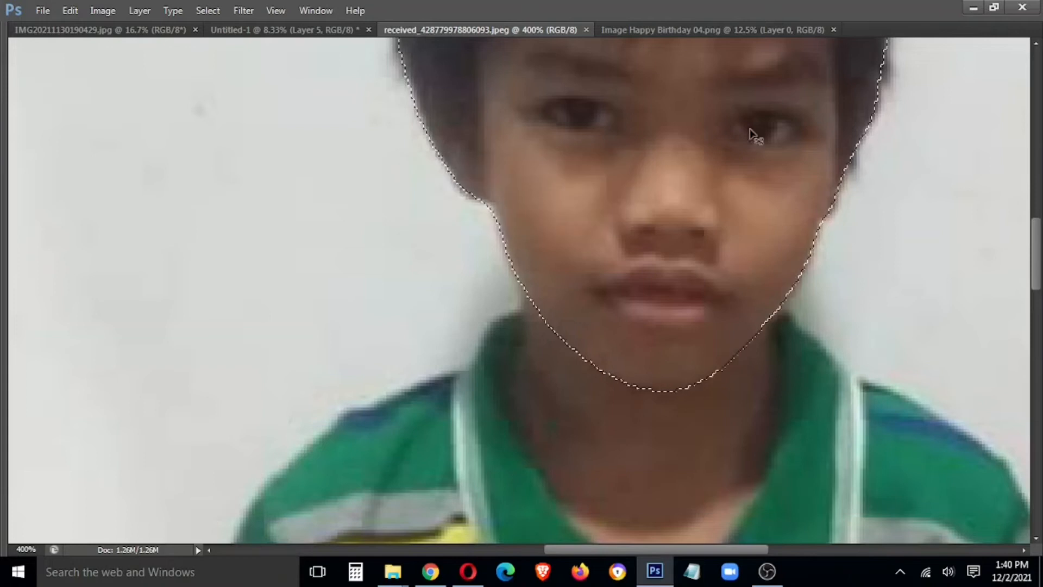
- Drag the selected head onto the banner and position it
drag(478, 31, 478, 423)
drag(673, 190, 31, 236)
drag(176, 299, 521, 291)
drag(661, 276, 644, 288)
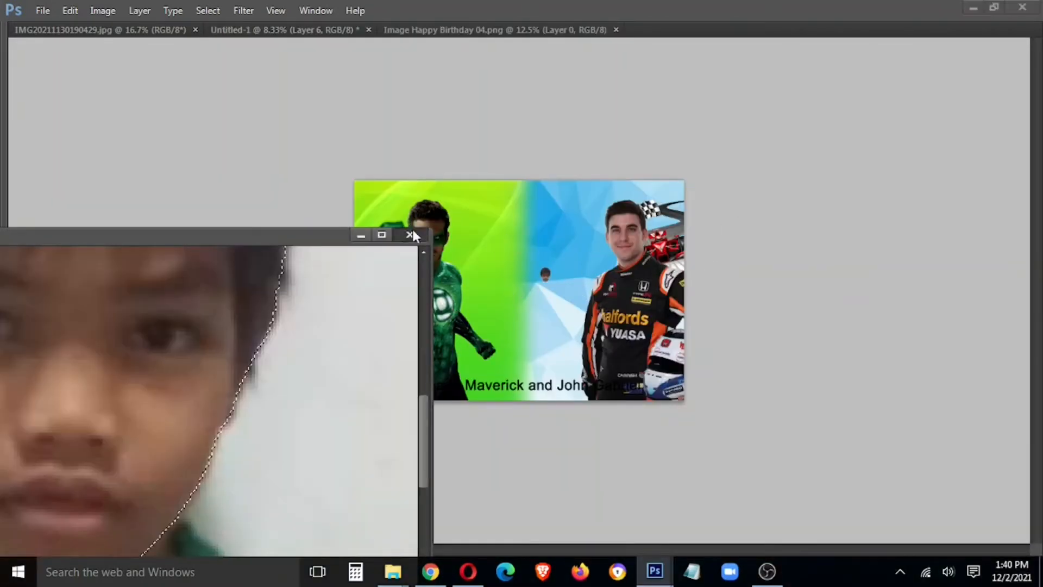
- Enlarge the head, move it onto the racer's head and bring it forward
click(410, 234)
key(ctrl+t)
drag(549, 286, 574, 329)
key(Return)
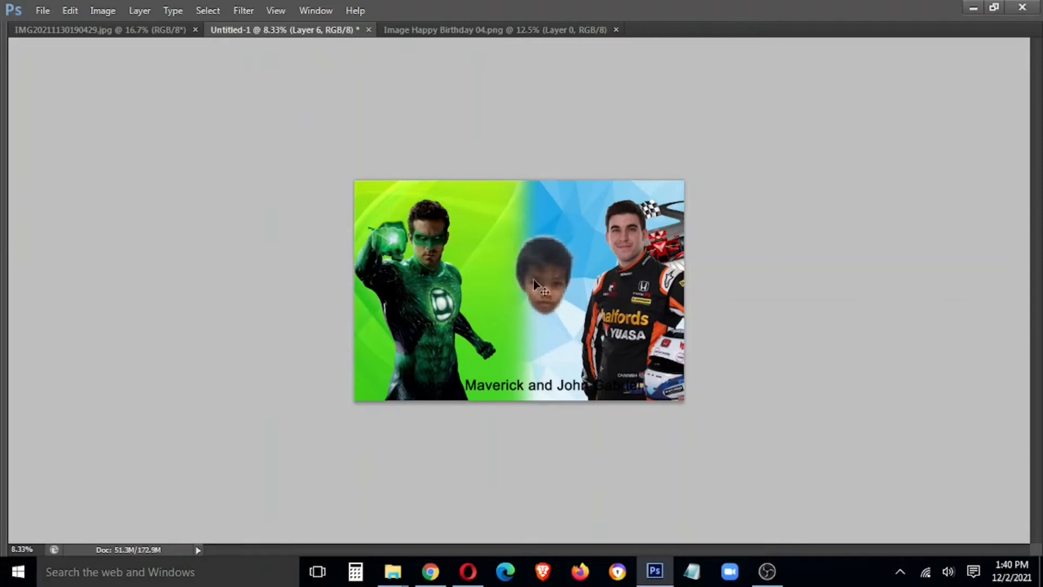
drag(541, 287, 616, 231)
key(ctrl+bracketright)
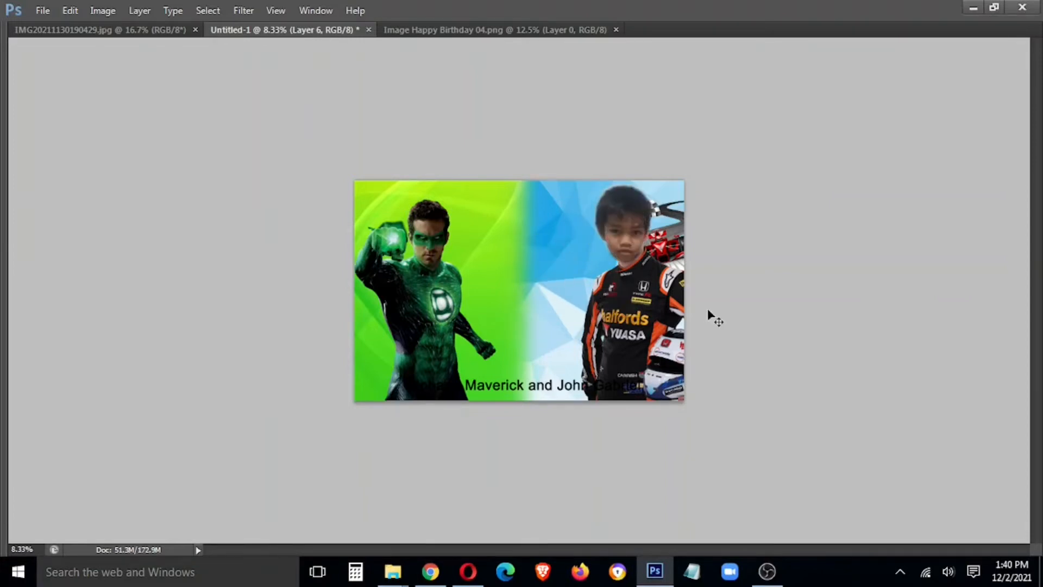
- Tilt, shrink and lower the head slightly, then nudge it right
key(ctrl+plus)
key(ctrl+t)
drag(869, 332, 882, 320)
drag(793, 67, 785, 78)
drag(737, 196, 737, 202)
key(Return)
key(shift+Right)
key(shift+Right)
key(shift+Right)
key(shift+Right)
key(shift+Right)
key(shift+Right)
key(shift+Right)
key(shift+Right)
key(shift+Right)
key(shift+Right)
key(shift+Right)
key(shift+Right)
key(shift+Right)
key(shift+Right)
key(shift+Right)
key(shift+Right)
key(shift+Right)
key(shift+Right)
key(shift+Right)
key(shift+Right)
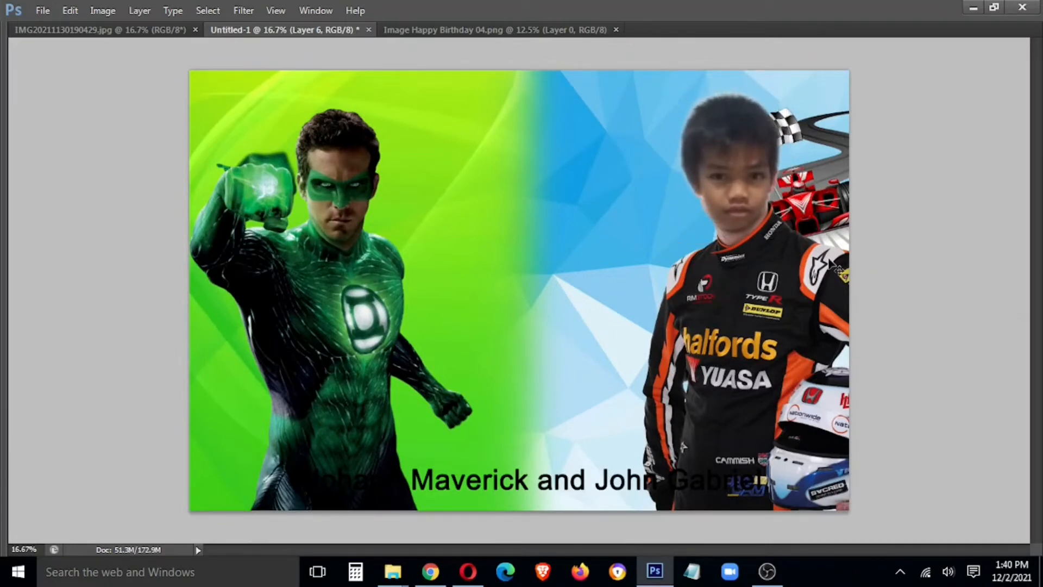
- Flip the head horizontally and line it up over the racer's head
key(ctrl+t)
right_click(768, 177)
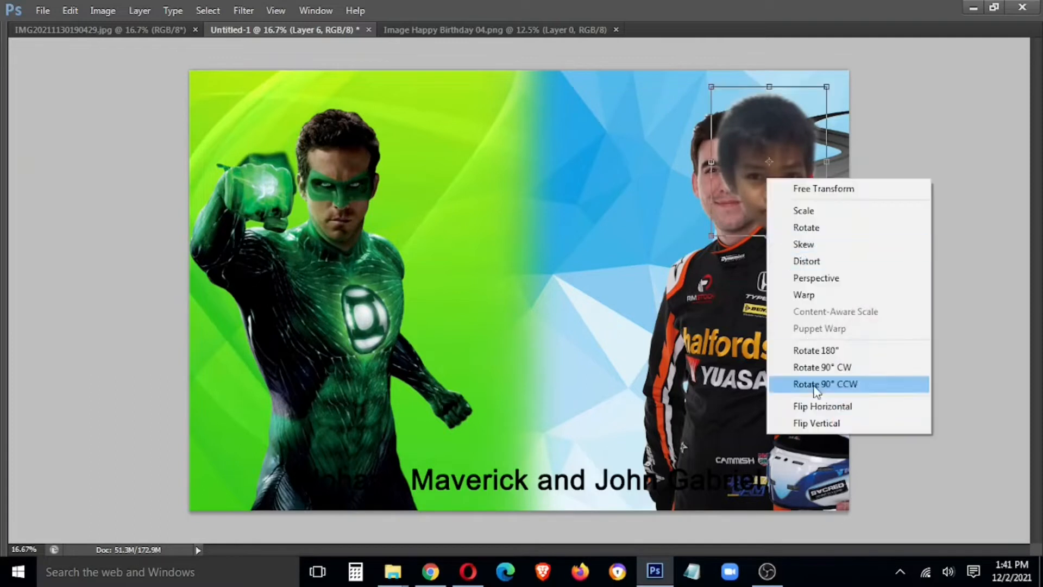
click(814, 405)
key(Return)
drag(774, 201, 739, 201)
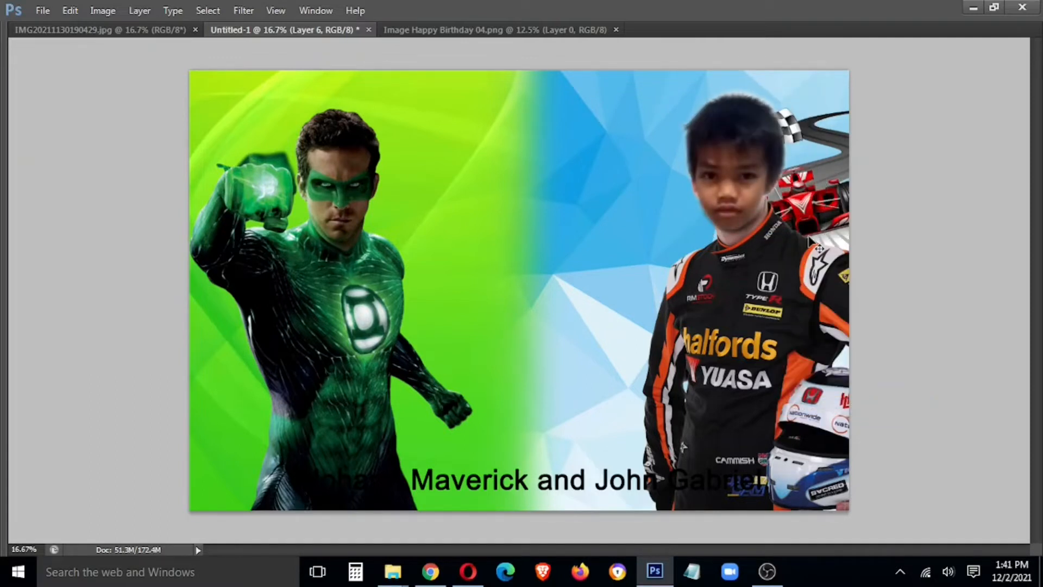
- Brighten the head with Curves, then open Brightness/Contrast
key(ctrl+m)
drag(624, 317, 624, 282)
key(Return)
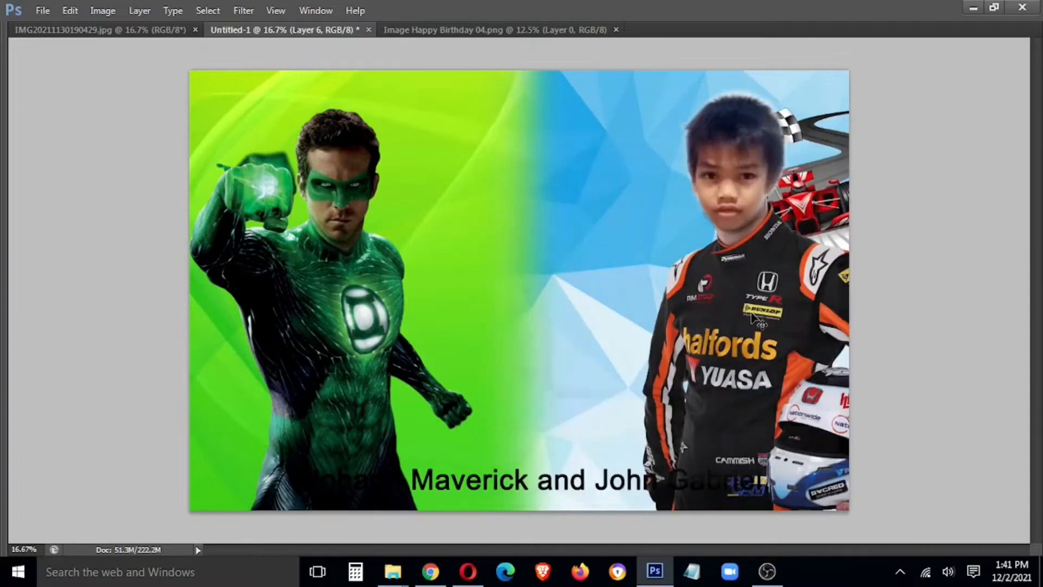
scroll(760, 312, down, 2)
scroll(804, 296, up, 3)
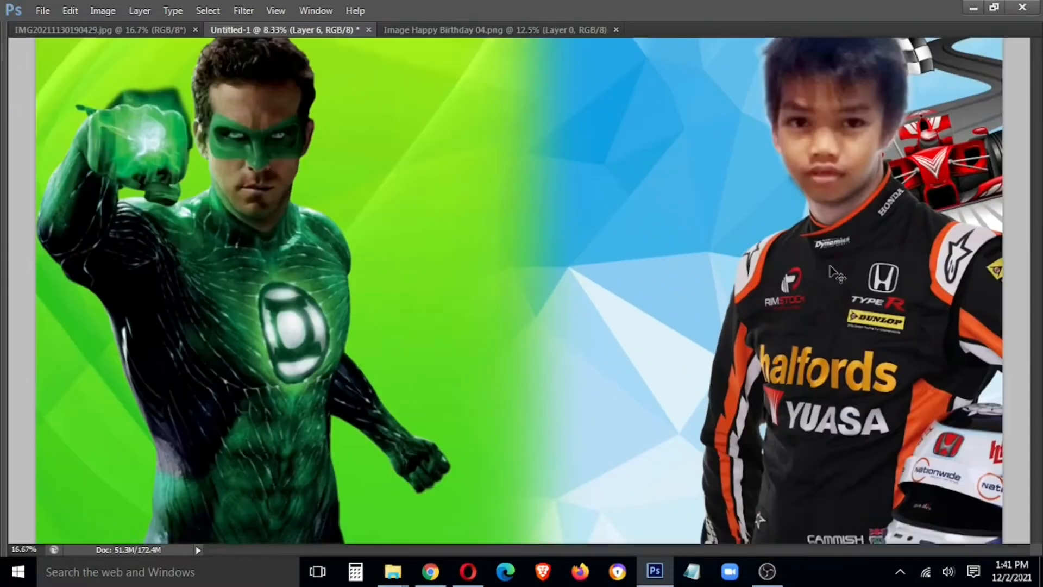
key(alt+i)
key(alt+j)
key(alt+c)
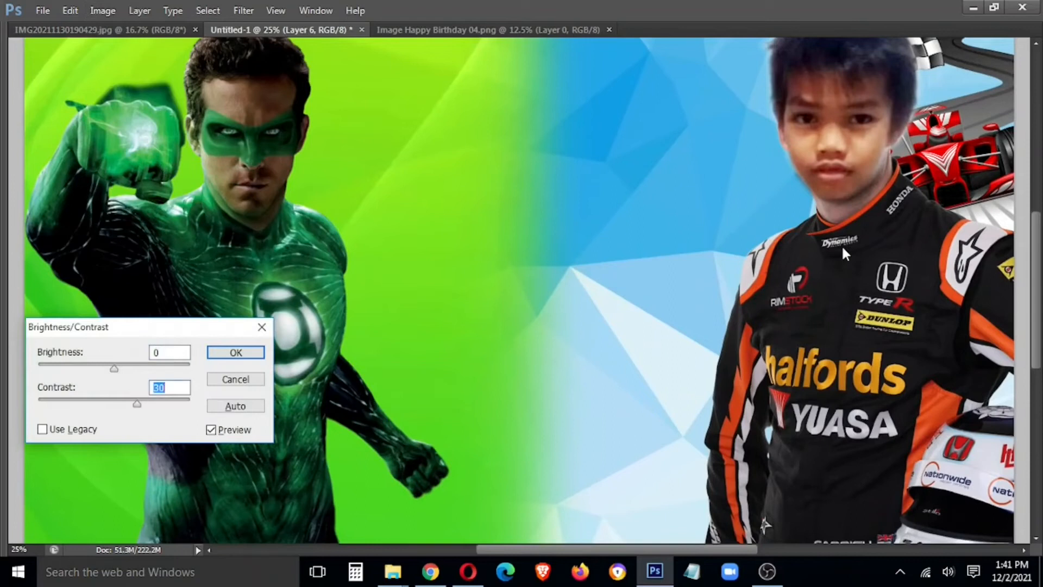
- Apply the brightness/contrast change, then lasso and feather the face on the racer's head
key(Return)
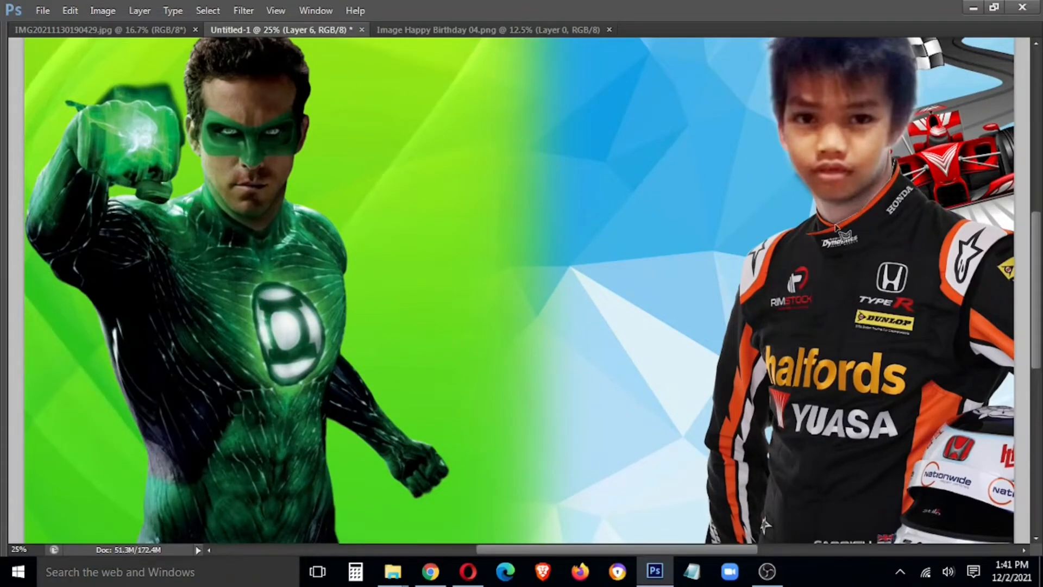
drag(798, 198, 794, 190)
right_click(873, 166)
click(904, 207)
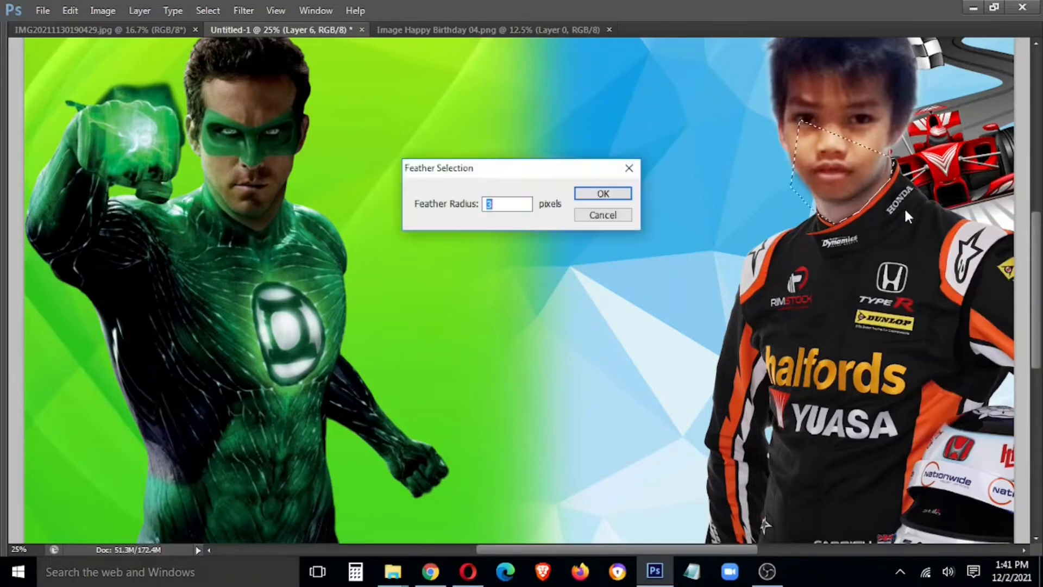
key(Return)
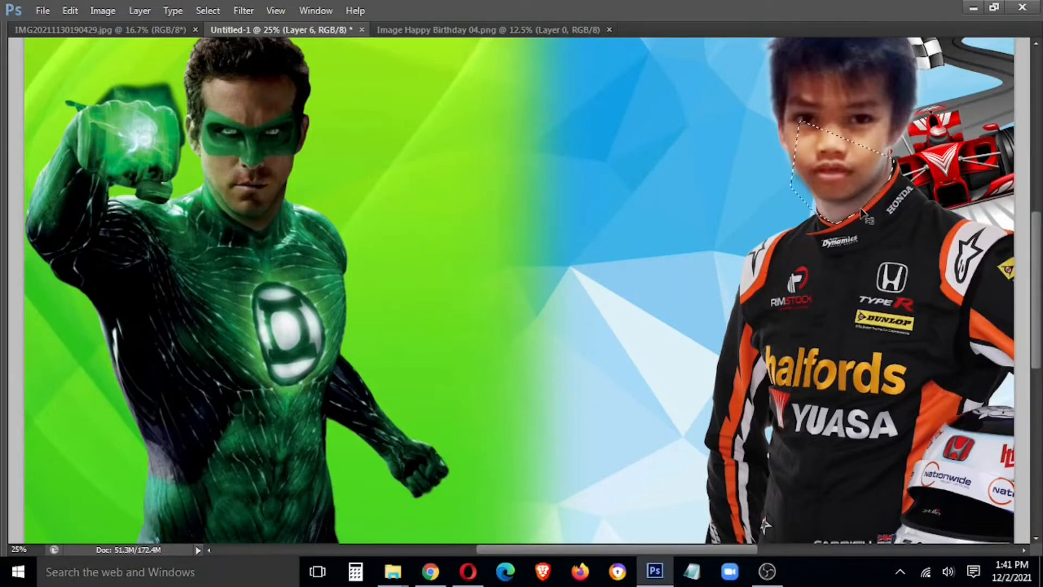
- Darken the face's tone with a Curves adjustment
key(ctrl+m)
drag(664, 279, 653, 306)
click(809, 158)
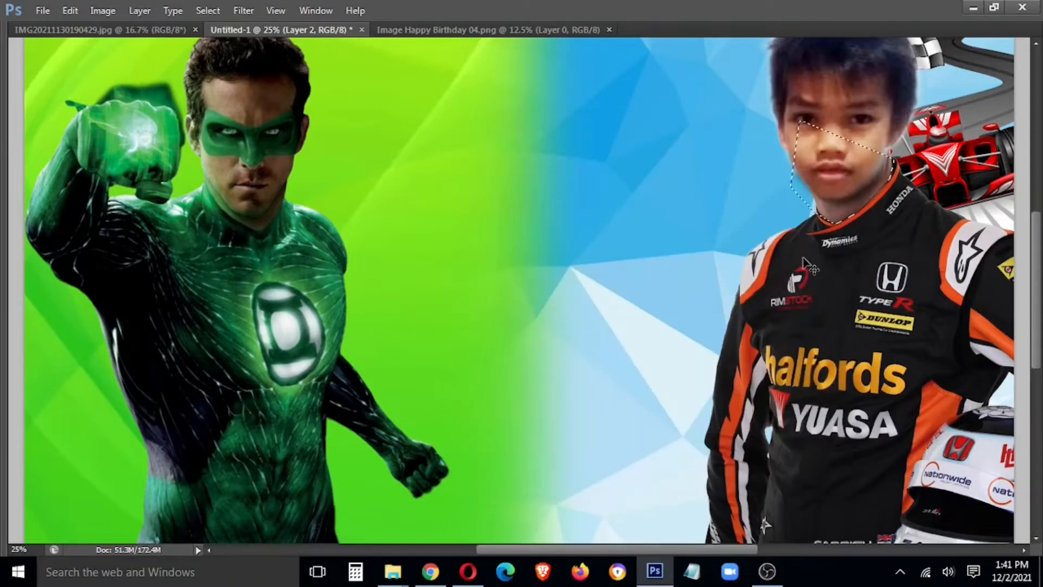
- Enlarge the face layer to fit the racer's head and nudge it slightly right
key(ctrl+minus)
key(ctrl+minus)
key(ctrl+t)
key(Escape)
right_click(672, 198)
click(691, 207)
key(ctrl+t)
mouse_move(634, 142)
mouse_down()
mouse_move(623, 131)
mouse_move(637, 134)
mouse_up()
key(Return)
key(ctrl+shift+[)
key(ctrl+z)
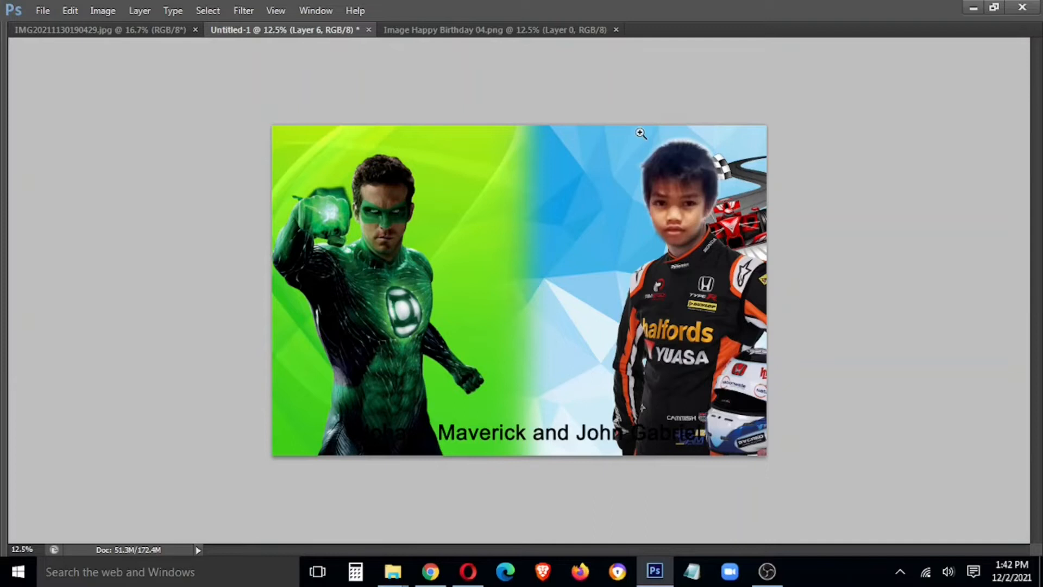
key(Right)
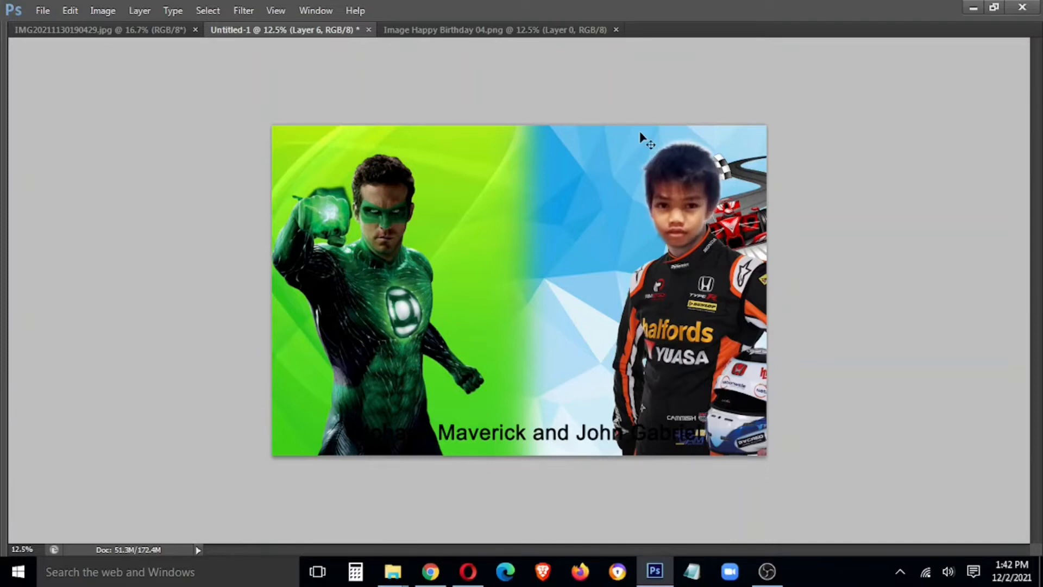
- Erase the face's edges with the Eraser to soften the hair outline
key(ctrl+plus)
key(ctrl+plus)
key(ctrl+plus)
mouse_move(528, 237)
mouse_down()
mouse_move(417, 294)
mouse_move(91, 411)
mouse_up()
key(e)
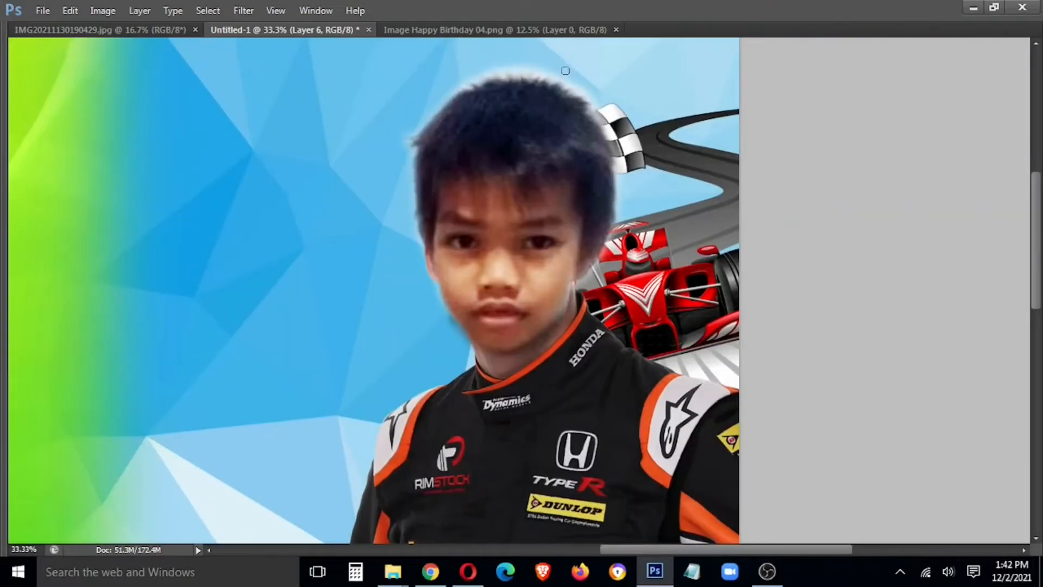
key(Tab)
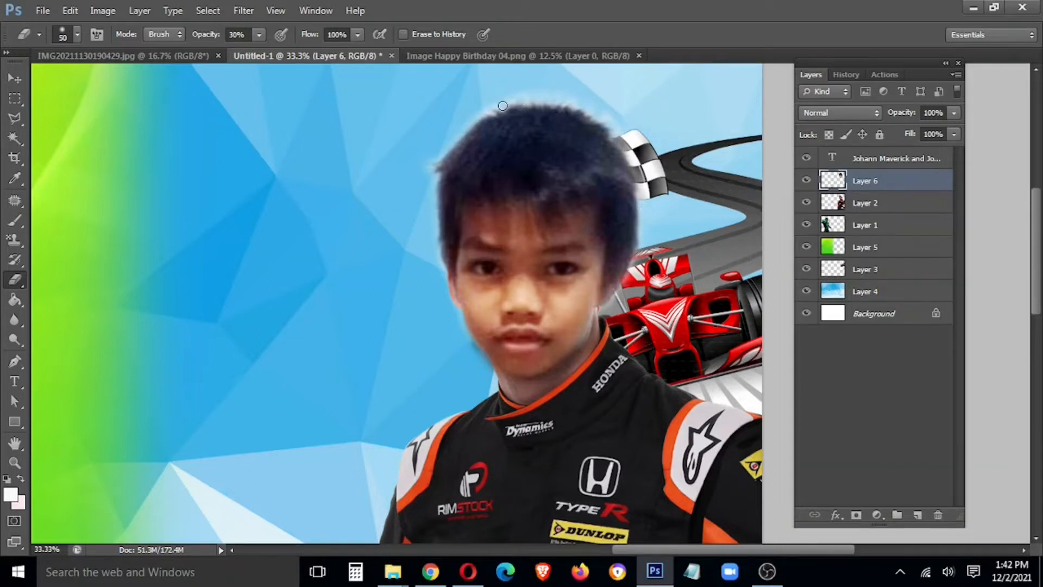
- Float the Happy Birthday 04.png artwork in its own window
key(v)
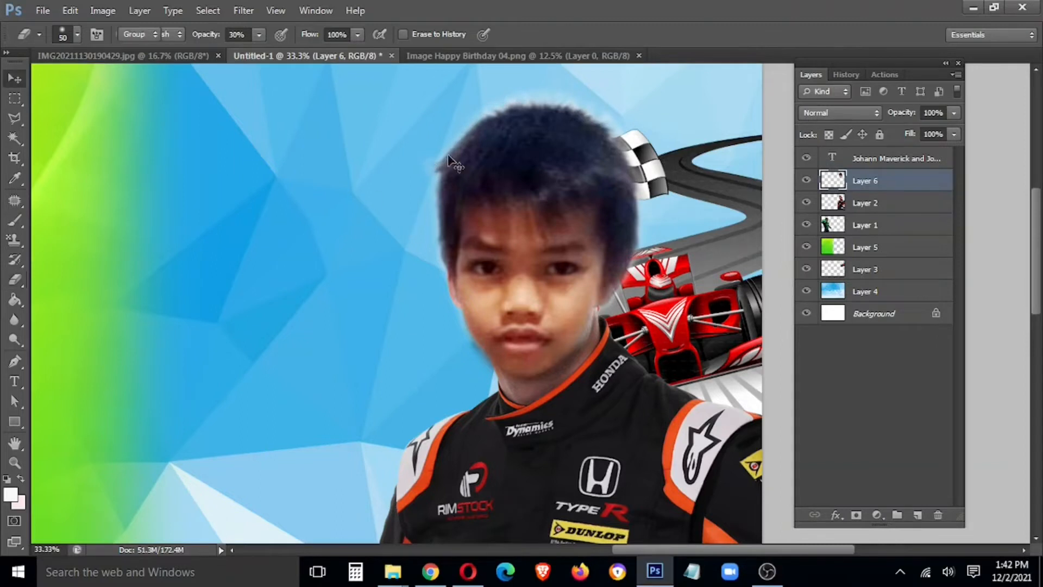
key(ctrl+minus)
key(ctrl+minus)
key(ctrl+minus)
drag(488, 60, 483, 286)
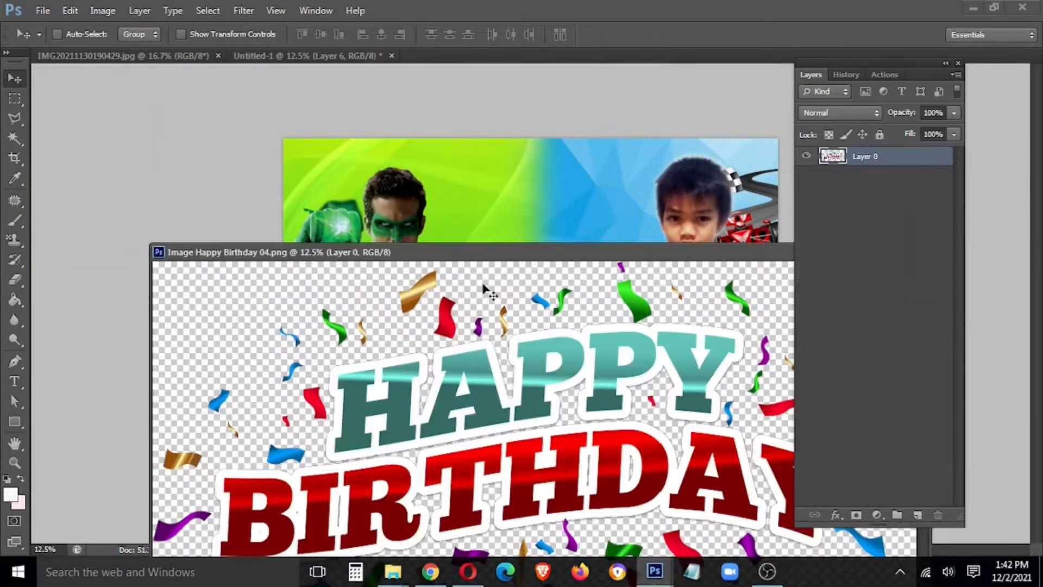
- Drag the HAPPY BIRTHDAY art onto the poster and close the PNG window
drag(600, 449, 571, 218)
click(502, 272)
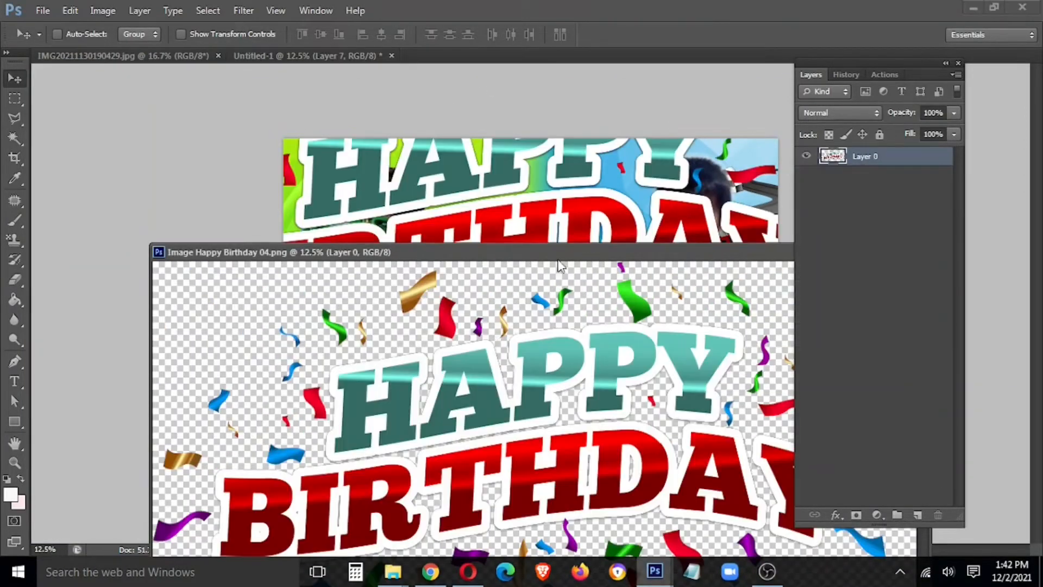
drag(558, 259, 139, 261)
click(487, 254)
key(Tab)
- Scale and position the HAPPY BIRTHDAY title at the top centre of the poster
key(ctrl+t)
drag(726, 150, 668, 315)
drag(813, 180, 554, 347)
drag(481, 375, 583, 182)
drag(638, 225, 653, 257)
drag(590, 183, 578, 190)
key(Return)
key(Tab)
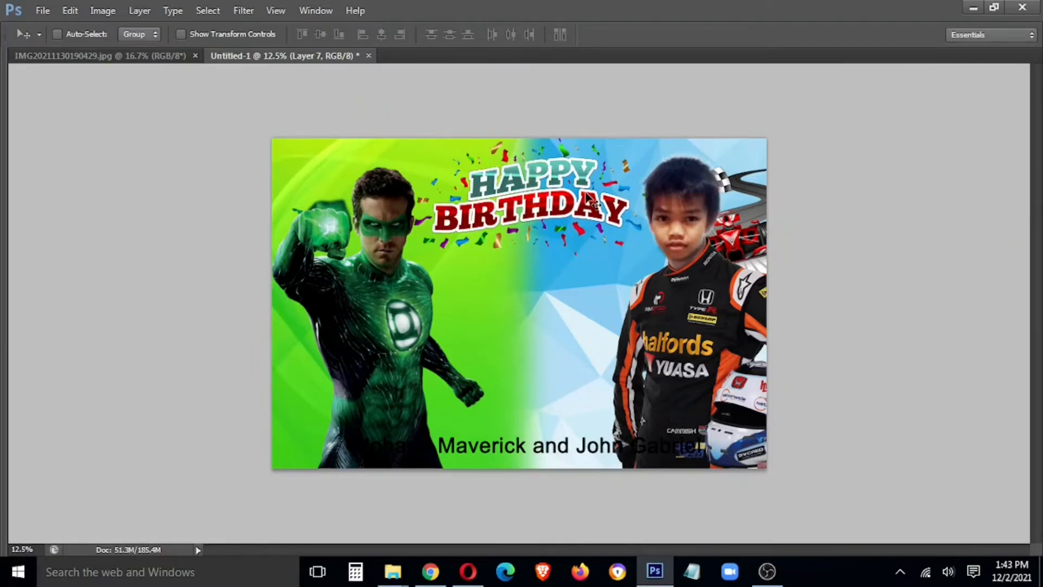
key(Tab)
- Switch to the IMG20211130190429.jpg photo and zoom in on the boy's face
key(ctrl+plus)
key(ctrl+plus)
drag(336, 259, 498, 294)
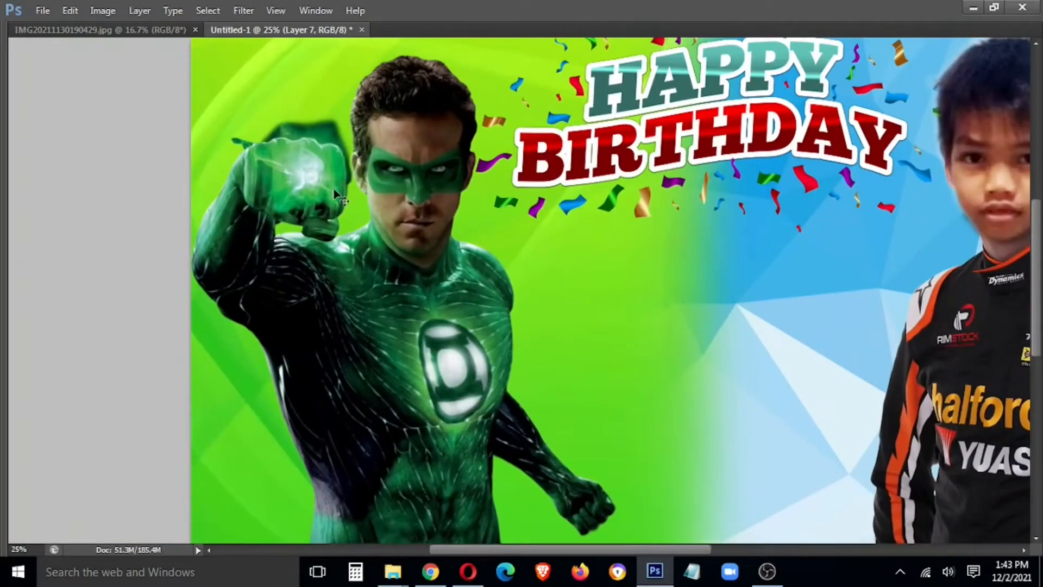
click(137, 31)
key(ctrl+plus)
key(ctrl+plus)
key(ctrl+plus)
drag(525, 254, 483, 566)
drag(304, 462, 553, 505)
key(ctrl+plus)
drag(622, 476, 420, 278)
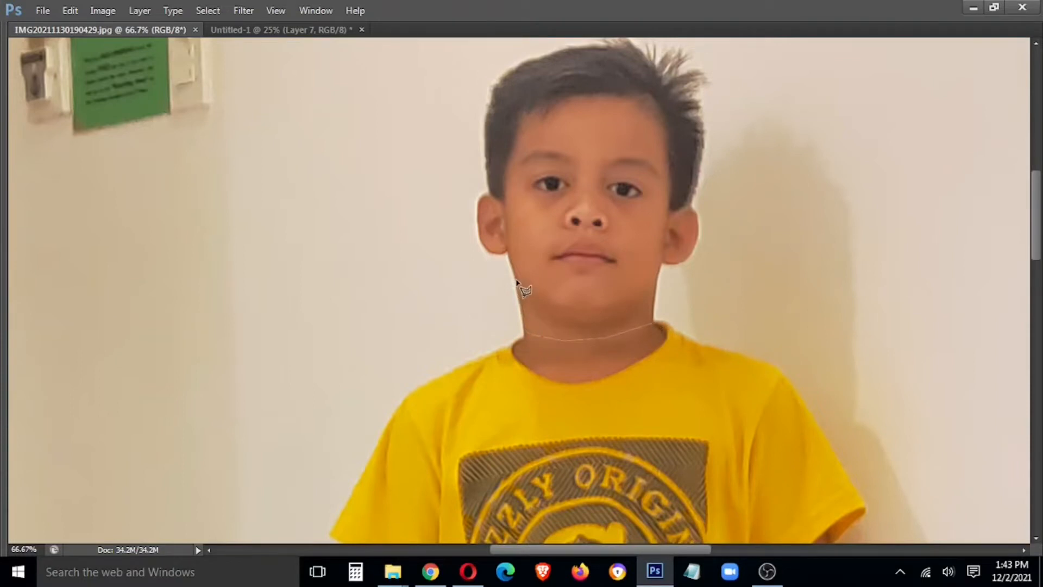
- Trace a Polygonal Lasso outline along the boy's hairline and hair spikes
ctrl+double_click(486, 286)
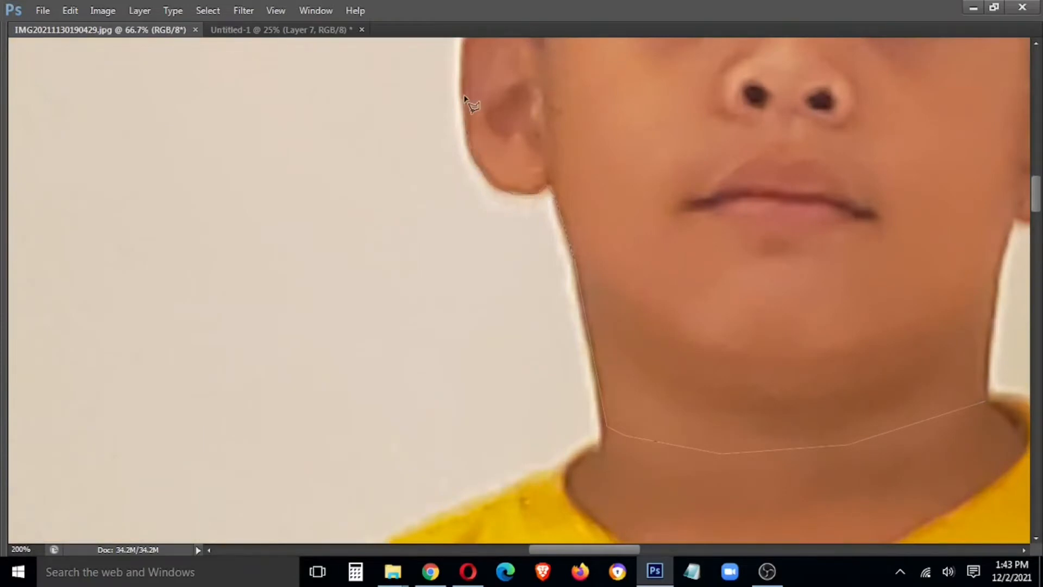
mouse_move(495, 53)
mouse_down()
mouse_move(470, 132)
mouse_move(370, 271)
mouse_up()
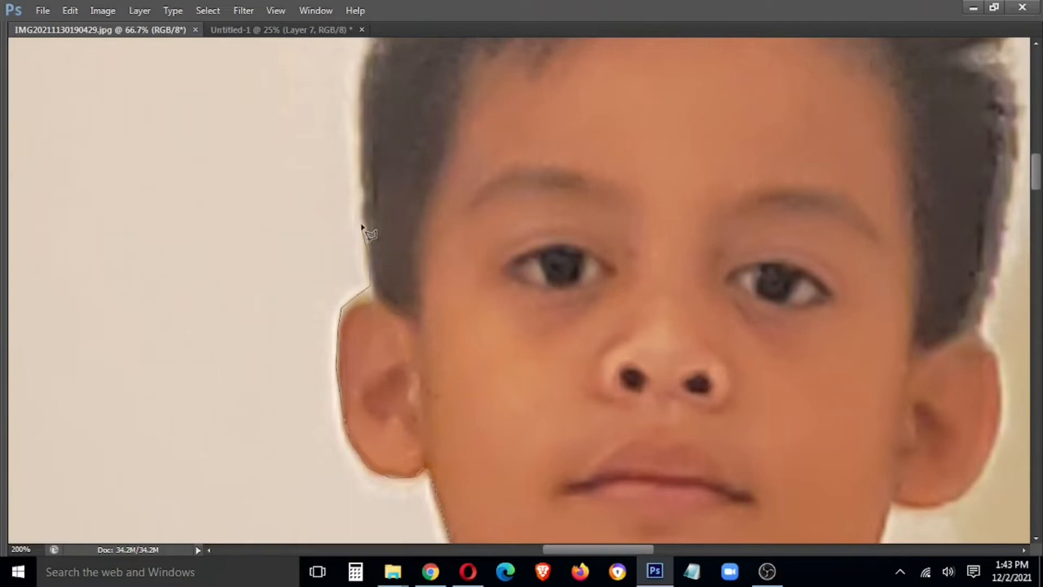
drag(364, 74, 337, 372)
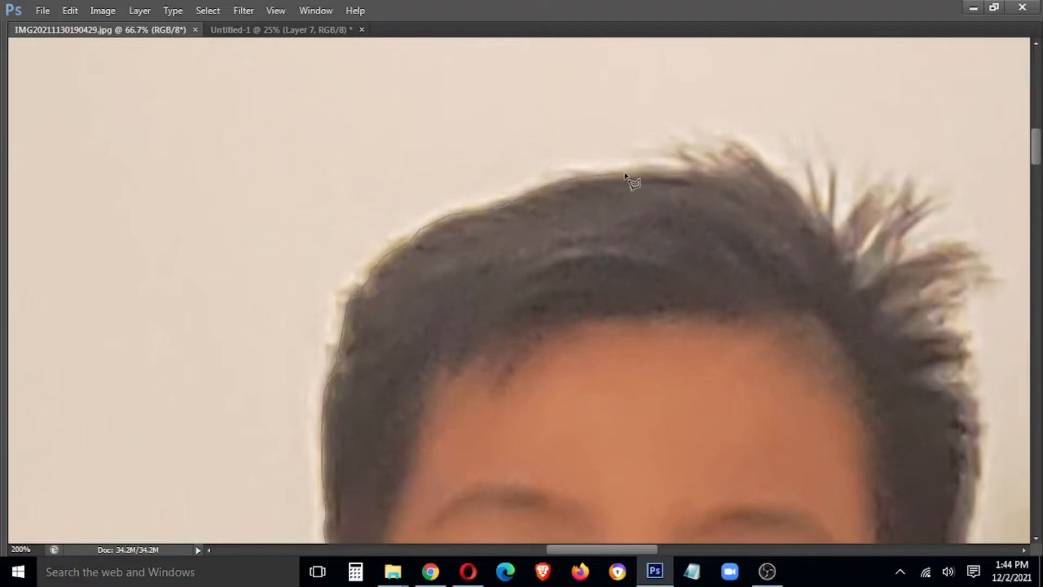
click(763, 150)
click(809, 136)
click(865, 138)
click(925, 177)
click(940, 187)
click(950, 199)
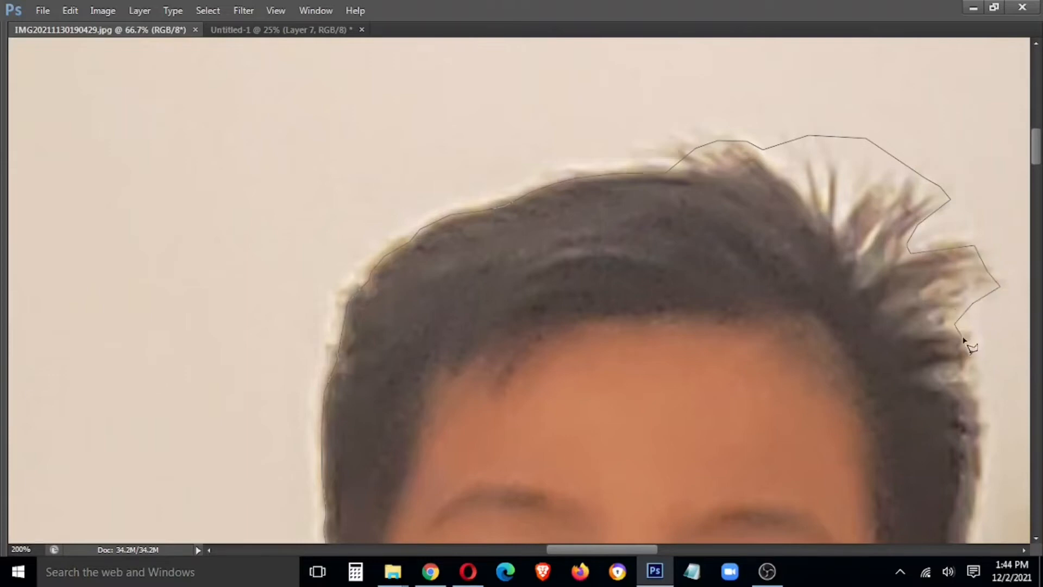
- Continue the outline past the ear to the chin, close it, and open the selection's options
mouse_move(981, 440)
mouse_down()
mouse_move(628, 66)
mouse_move(629, 144)
mouse_up()
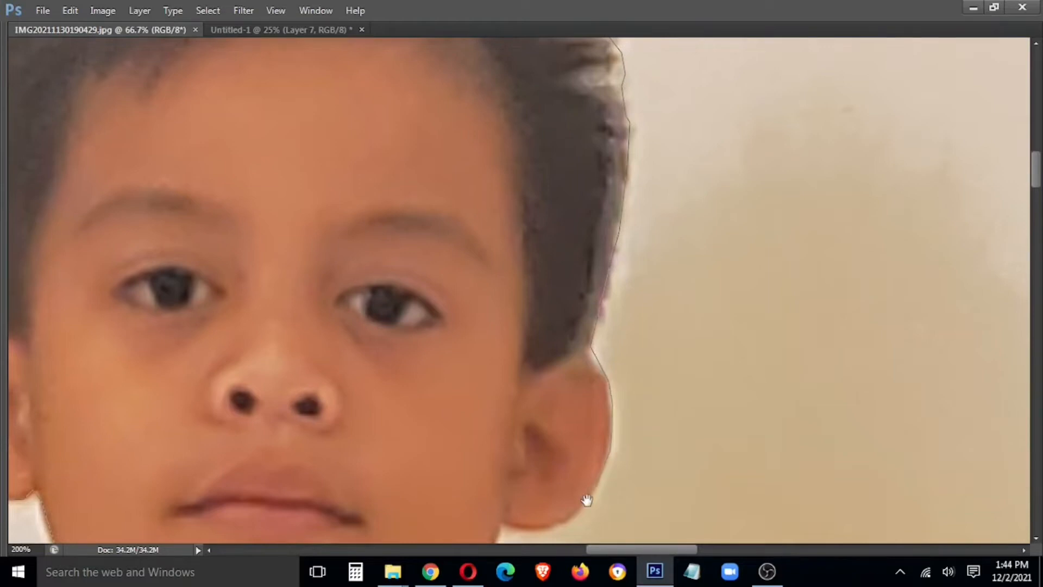
drag(586, 500, 643, 242)
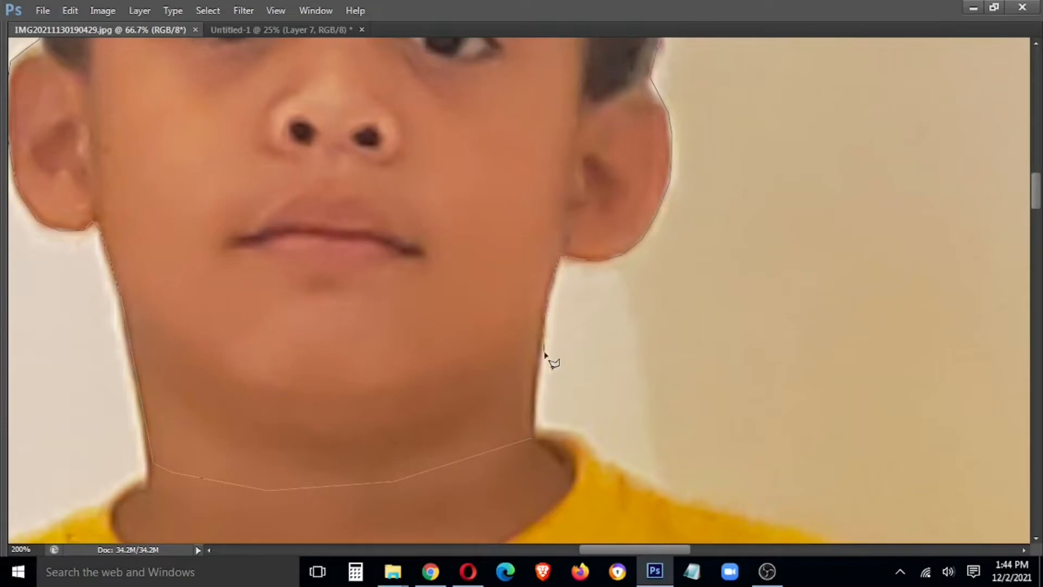
double_click(532, 439)
right_click(403, 105)
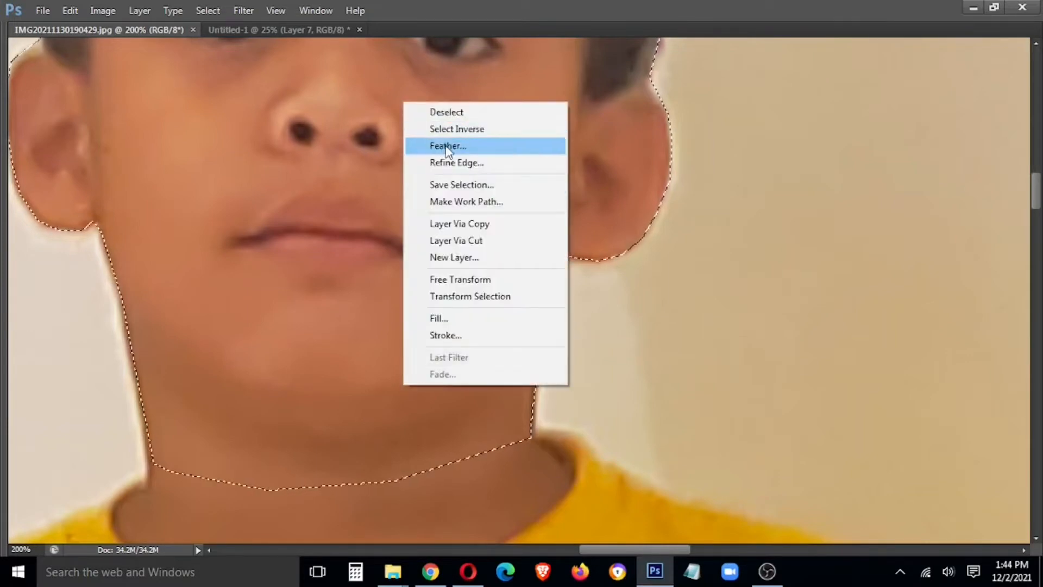
- Feather the head selection and drop it onto the poster above Green Lantern
click(443, 145)
key(Return)
drag(133, 32, 133, 350)
drag(376, 510, 413, 211)
click(980, 350)
key(ctrl+])
- Scale and move the boy's face onto Green Lantern's head
key(ctrl+t)
drag(455, 133, 557, 43)
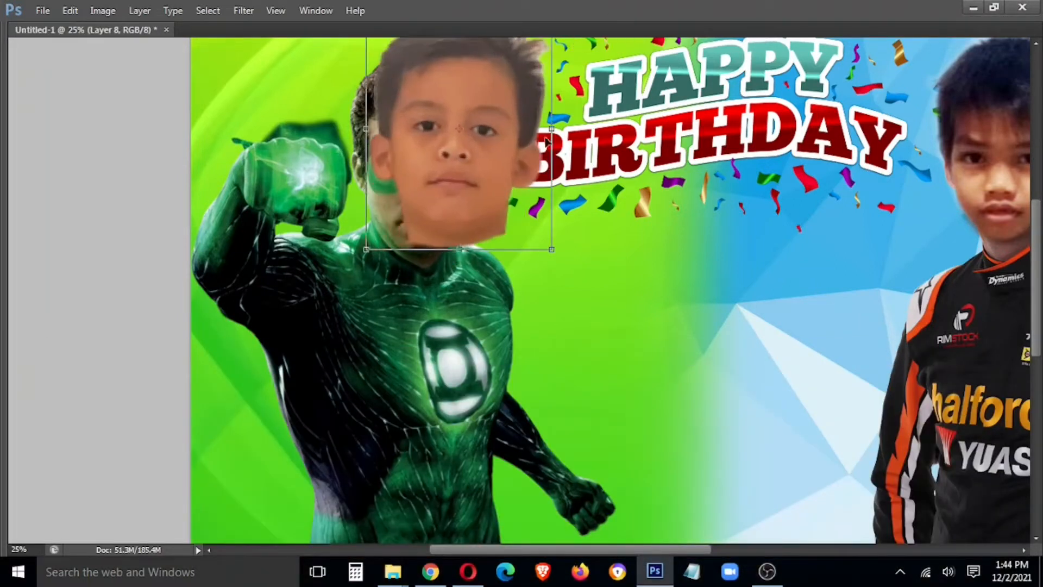
drag(506, 174, 468, 202)
drag(513, 279, 473, 260)
mouse_move(411, 196)
mouse_down()
mouse_move(428, 198)
mouse_move(422, 188)
mouse_up()
drag(498, 239, 496, 237)
mouse_move(430, 149)
mouse_down()
mouse_move(443, 136)
mouse_move(443, 148)
mouse_up()
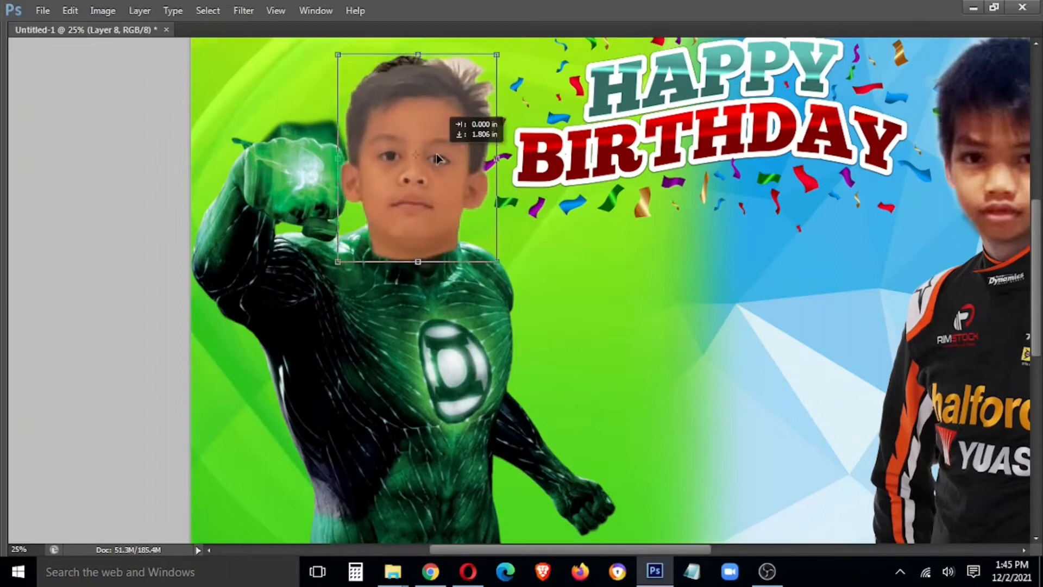
key(Return)
- Align the face at 50% opacity, then restore 100% and nudge it up
key(5)
key(ctrl+t)
drag(401, 195, 405, 220)
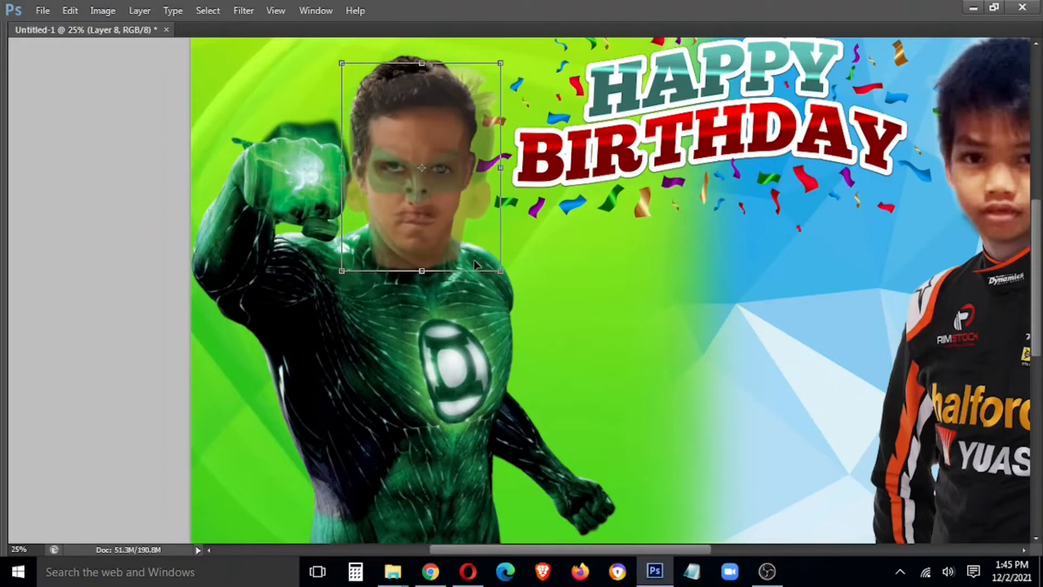
key(Return)
key(0)
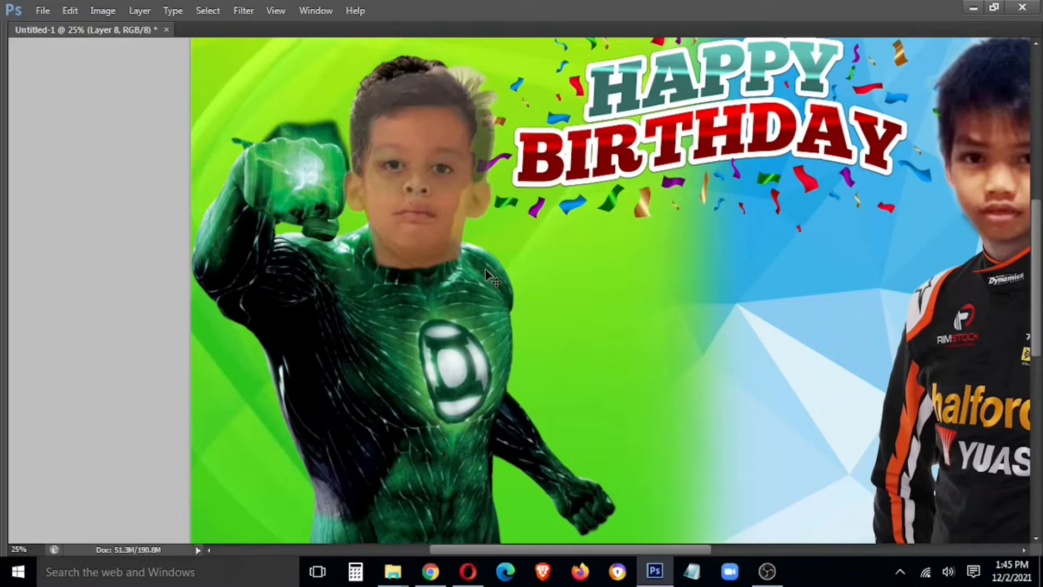
key(shift+Up)
key(shift+Up)
key(shift+Up)
key(shift+Up)
key(shift+Up)
key(shift+Up)
key(shift+Up)
key(shift+Up)
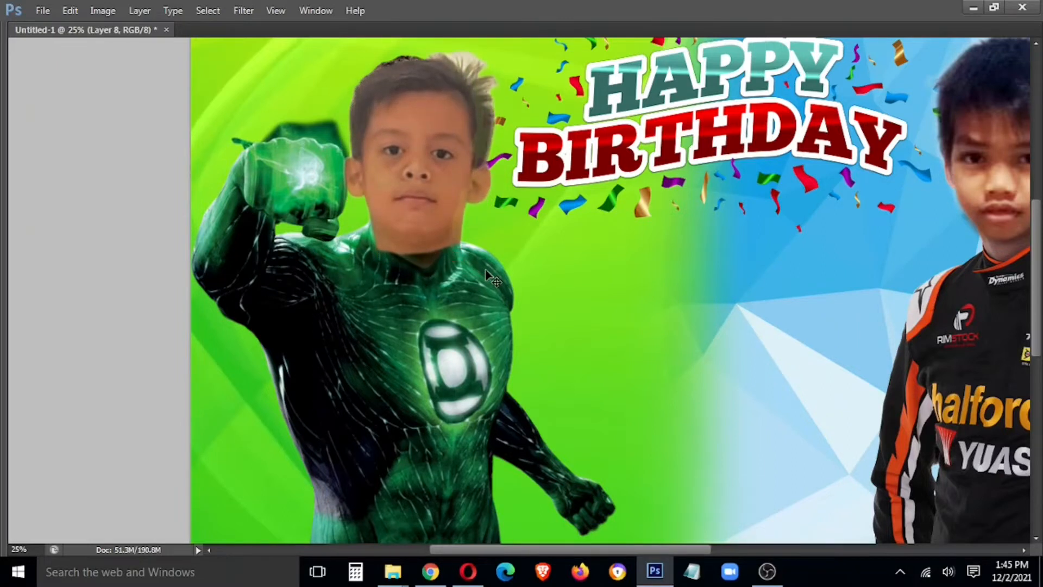
key(ctrl+minus)
key(ctrl+minus)
key(ctrl+plus)
key(ctrl+plus)
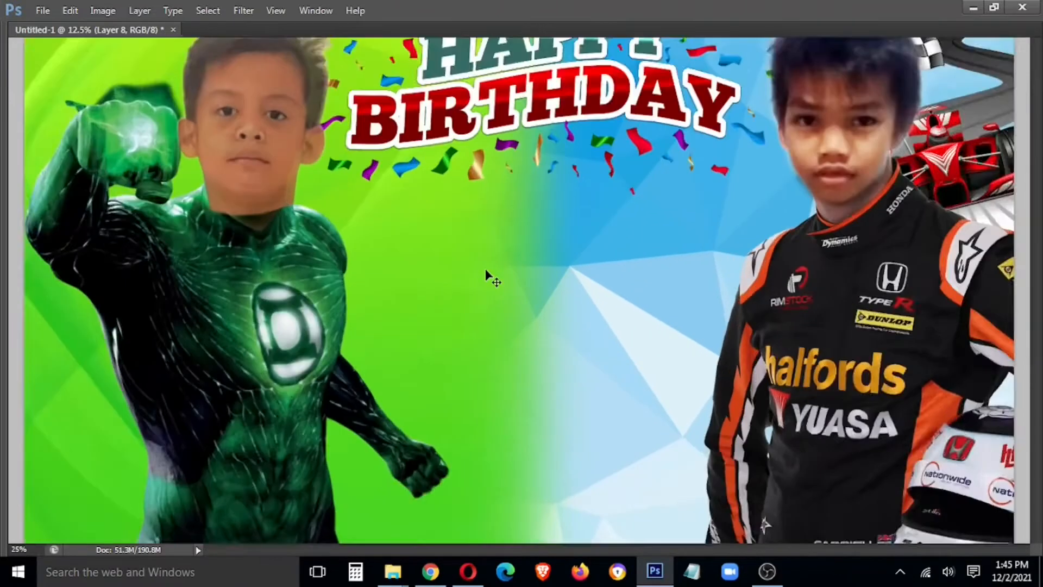
key(ctrl+plus)
key(space)
drag(180, 114, 384, 465)
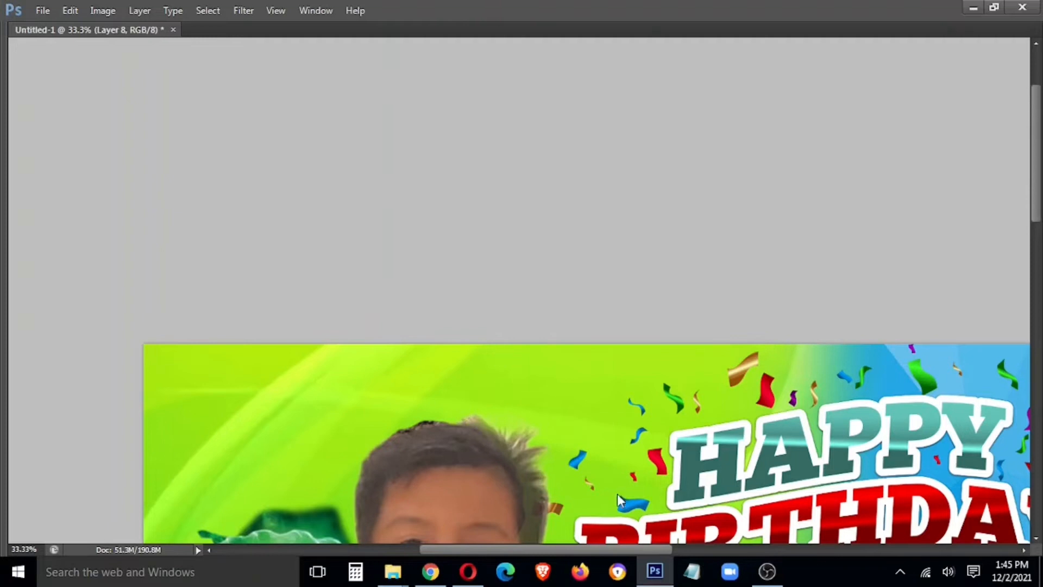
- Apply Brightness/Contrast, then brighten the face with a Curves lift (input 122, output 140)
key(ctrl+alt+b)
key(Return)
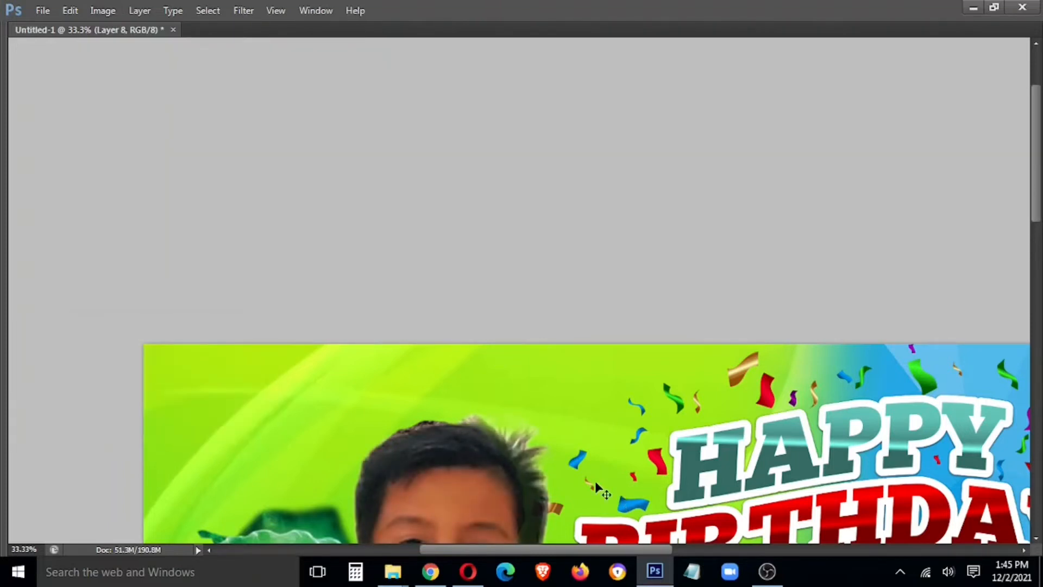
key(ctrl+minus)
key(ctrl+minus)
key(ctrl+m)
drag(644, 296, 641, 286)
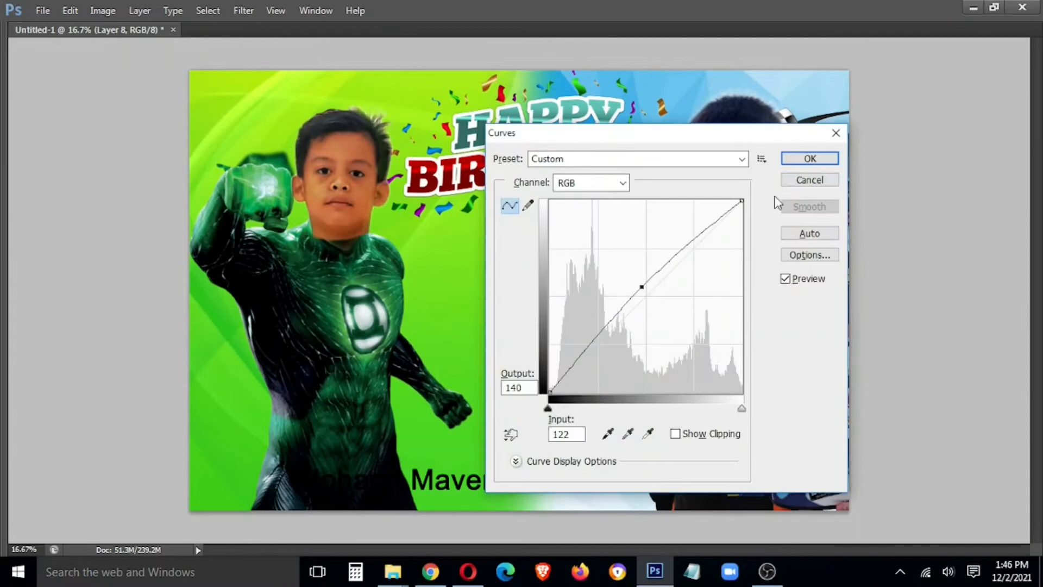
click(810, 159)
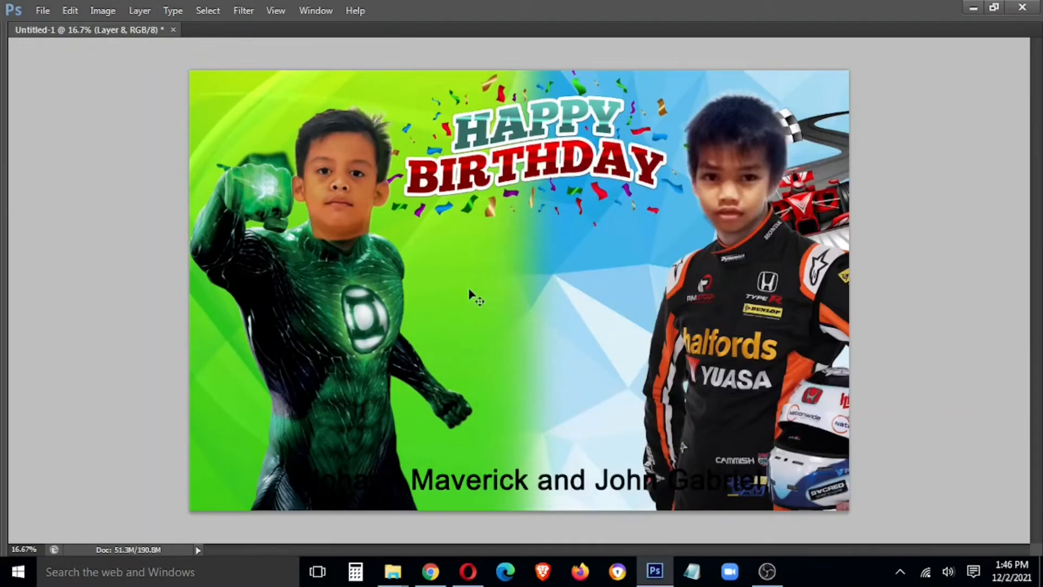
- Select the face layer and nudge it slightly up-left on the hero's head
key(ctrl+plus)
drag(250, 181, 345, 286)
right_click(324, 223)
click(348, 236)
drag(348, 237, 346, 234)
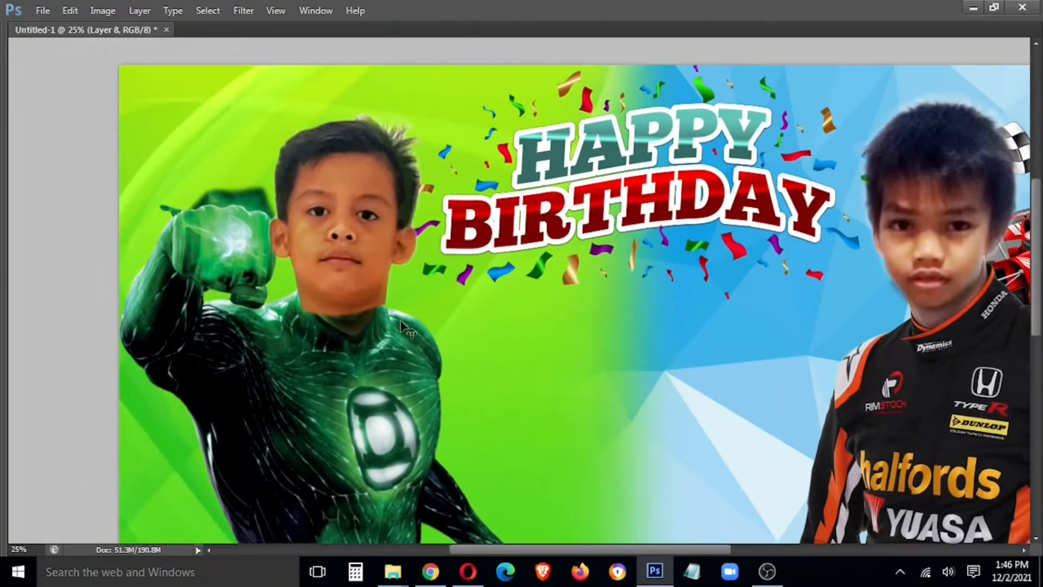
- At 50% opacity, shrink Layer 8's face and move it down onto the hero's head
key(ctrl+plus)
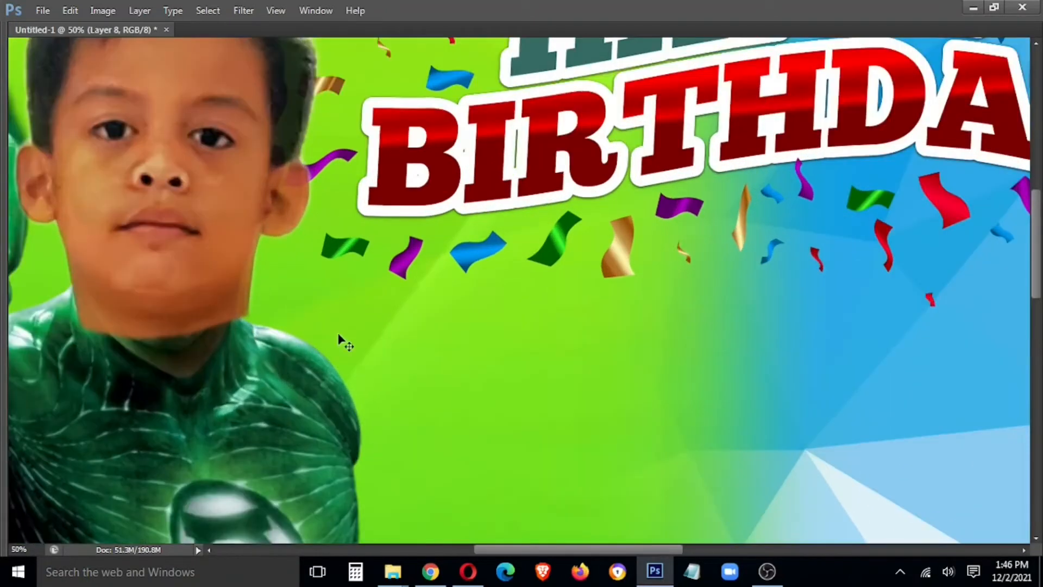
drag(281, 377, 330, 364)
key(5)
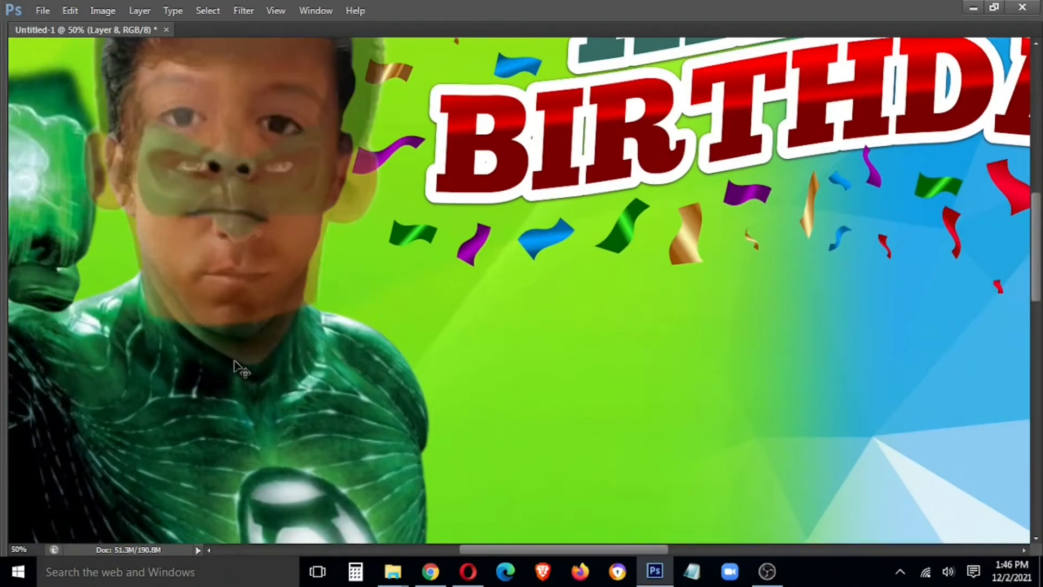
key(ctrl+plus)
drag(137, 384, 259, 388)
drag(262, 304, 262, 317)
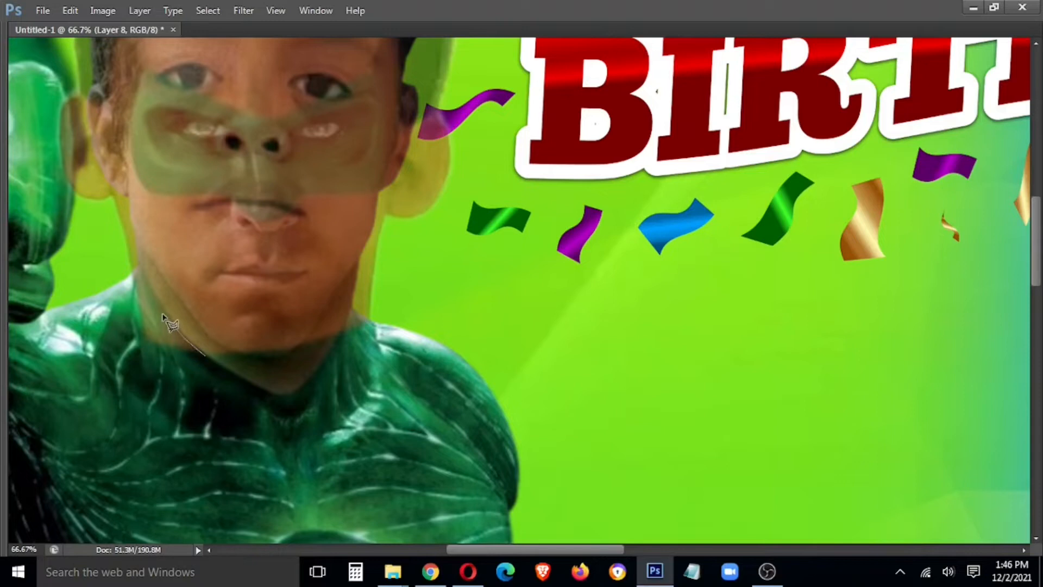
key(ctrl+t)
drag(48, 356, 69, 344)
drag(478, 345, 458, 319)
drag(269, 187, 271, 202)
key(Return)
- Raise the face layer's opacity to 90%
key(Tab)
key(9)
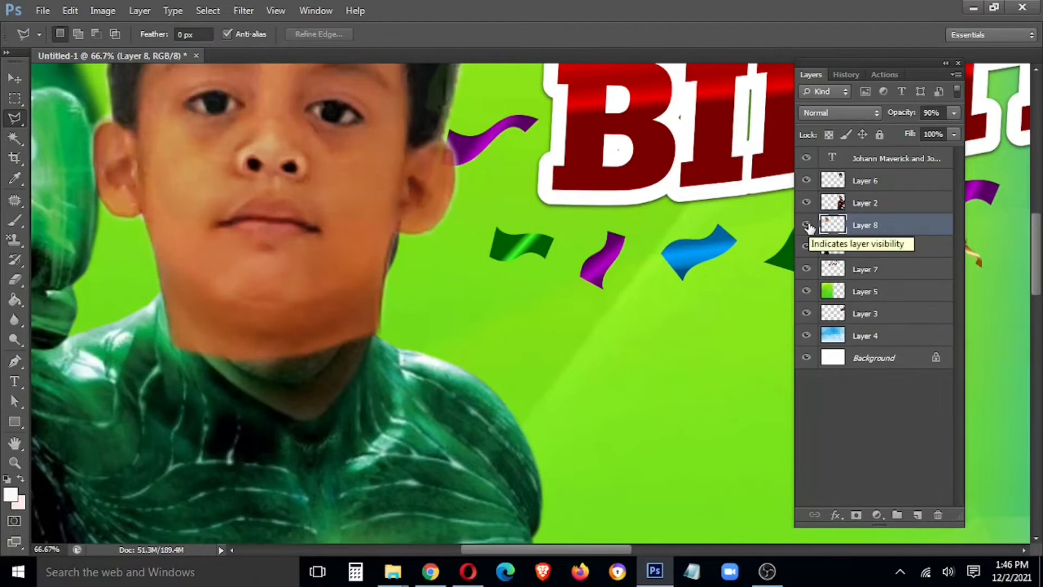
key(ctrl+minus)
key(ctrl+minus)
key(ctrl+minus)
key(ctrl+minus)
key(ctrl+minus)
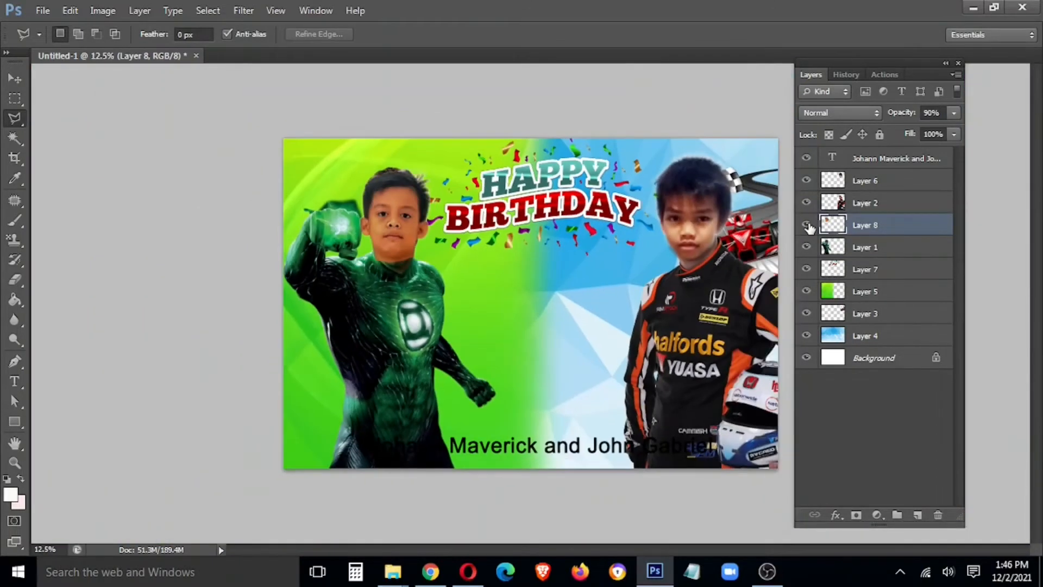
key(ctrl+plus)
key(ctrl+plus)
key(ctrl+plus)
key(ctrl+plus)
key(ctrl+plus)
drag(330, 459, 441, 322)
key(ctrl+plus)
key(ctrl+plus)
mouse_move(282, 390)
mouse_down()
mouse_move(622, 335)
mouse_move(681, 304)
mouse_up()
- Try the Pattern Stamp along the jaw, undo it, and switch to the Clone Stamp Tool
key(s)
click(542, 244)
drag(542, 255, 534, 283)
key(ctrl+alt+z)
key(ctrl+alt+z)
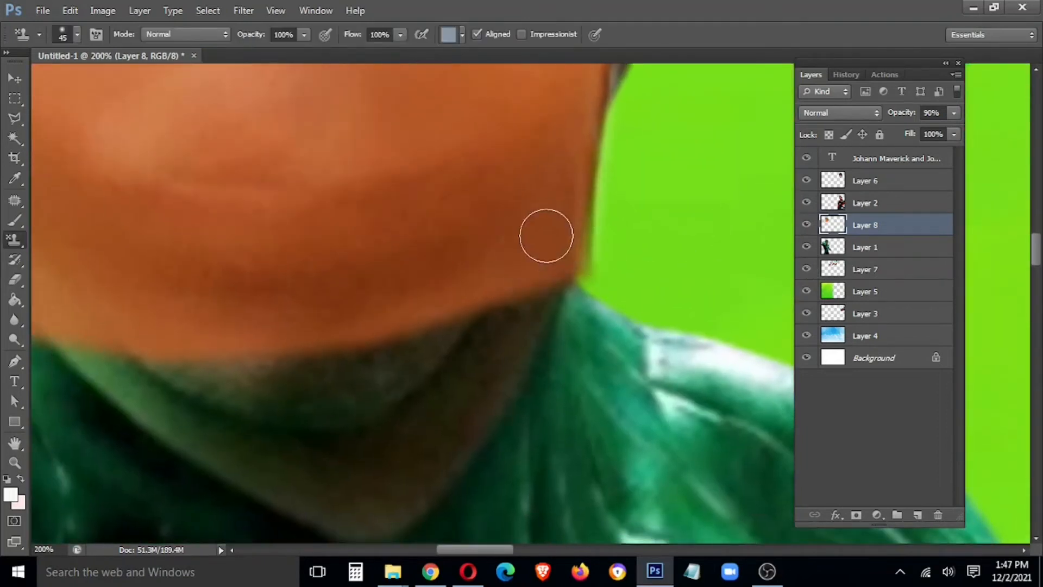
key(alt+s)
key(Escape)
right_click(25, 240)
click(82, 238)
- Clone skin tone over the dark shadow under the chin and left jaw
mouse_move(513, 235)
mouse_down()
mouse_move(498, 305)
mouse_move(505, 328)
mouse_move(527, 304)
mouse_move(430, 335)
mouse_move(503, 256)
mouse_move(426, 424)
mouse_move(431, 438)
mouse_move(388, 338)
mouse_move(332, 375)
mouse_up()
drag(227, 373, 299, 352)
alt+click(94, 266)
mouse_move(132, 360)
mouse_down()
mouse_move(109, 292)
mouse_move(187, 375)
mouse_move(348, 375)
mouse_move(435, 354)
mouse_move(419, 408)
mouse_move(342, 408)
mouse_up()
- Check mouth alignment at 50% opacity, restore 100%, and clone skin over the chin's lower edge
key(v)
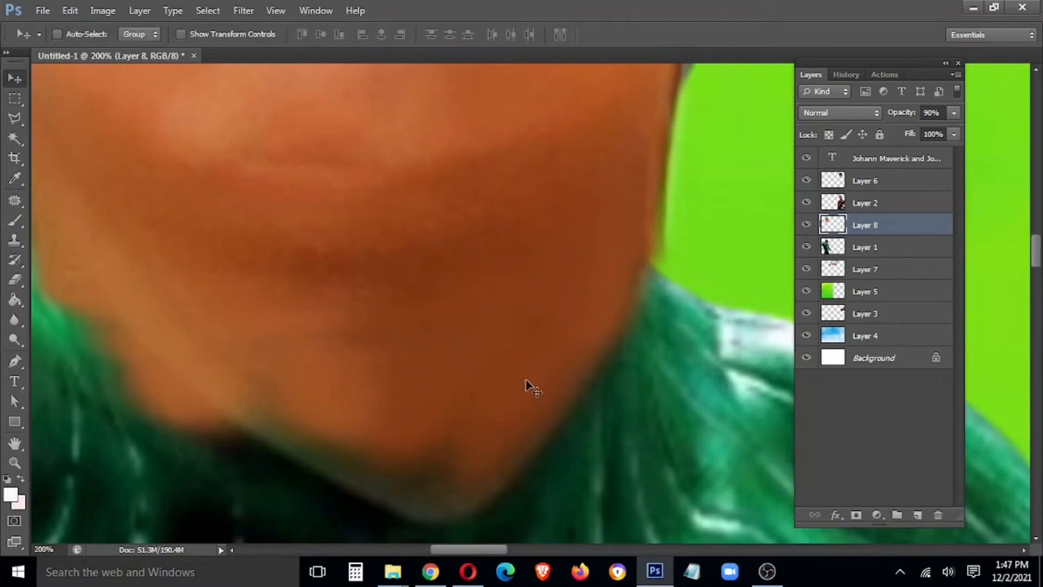
key(5)
key(0)
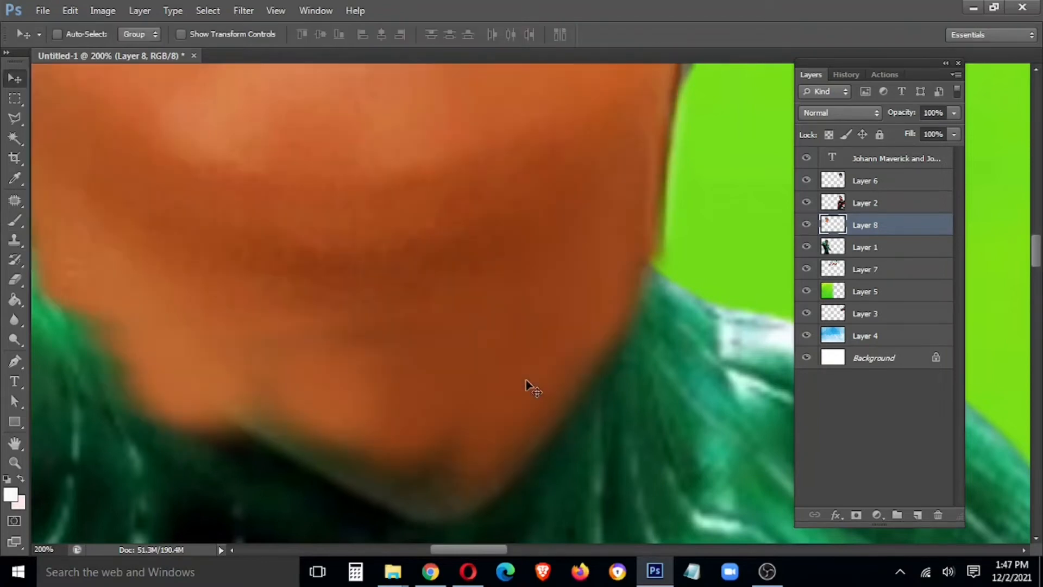
key(s)
mouse_move(282, 421)
mouse_down()
mouse_move(417, 452)
mouse_move(450, 473)
mouse_up()
key(v)
mouse_move(182, 363)
mouse_down()
mouse_move(484, 458)
mouse_move(370, 408)
mouse_up()
- Lower the face layer to 40% opacity and start a Polygonal Lasso outline along the boy's jaw
key(4)
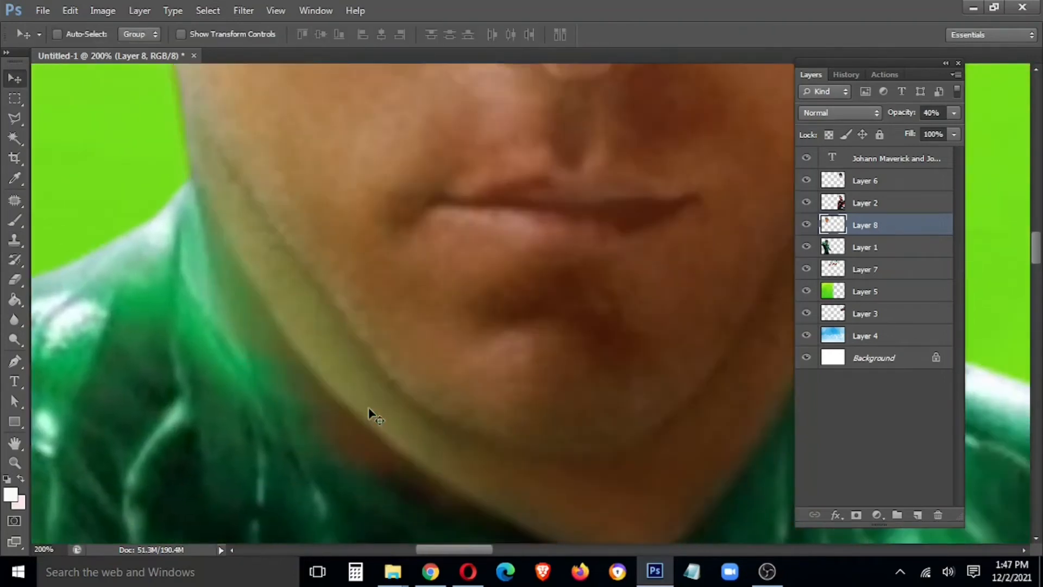
key(l)
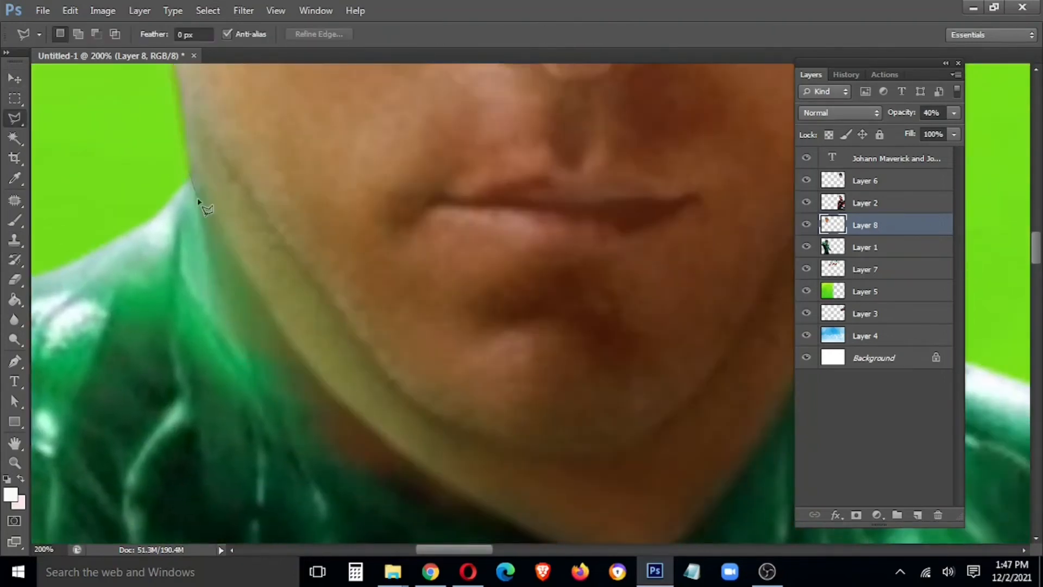
click(242, 287)
key(Delete)
click(340, 412)
click(400, 465)
click(439, 495)
drag(489, 534, 251, 302)
click(308, 319)
click(384, 339)
click(418, 337)
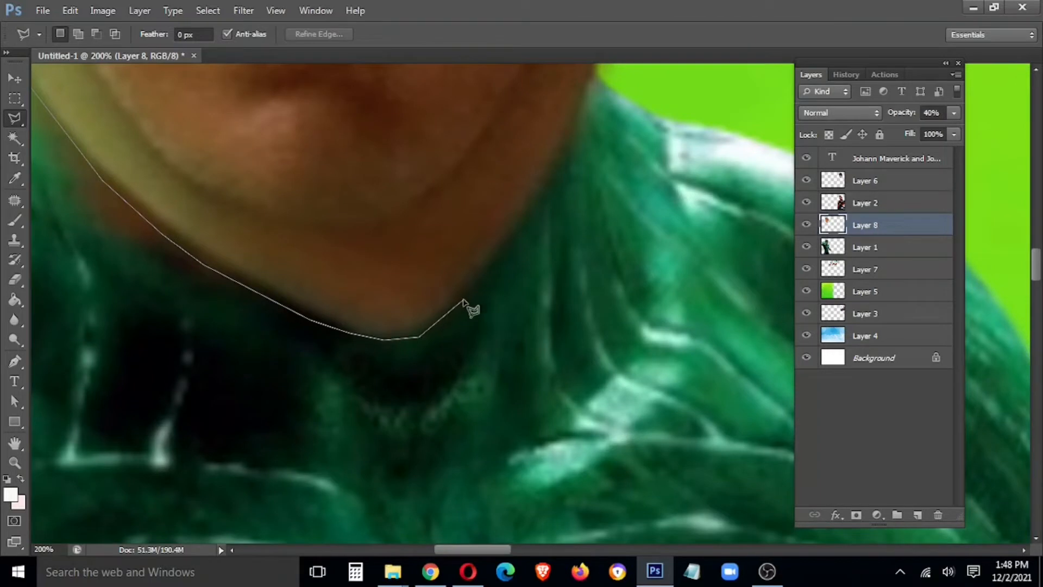
click(530, 213)
- Continue the outline around the shoulders and chest and close it around the neck
drag(620, 69, 517, 349)
click(587, 320)
click(660, 392)
click(684, 467)
scroll(685, 459, down, 3)
click(715, 486)
click(674, 515)
click(546, 542)
click(403, 446)
double_click(402, 391)
- Feather the selection 3 px, delete the neck, deselect, and restore the layer to 100% opacity
right_click(496, 152)
click(633, 200)
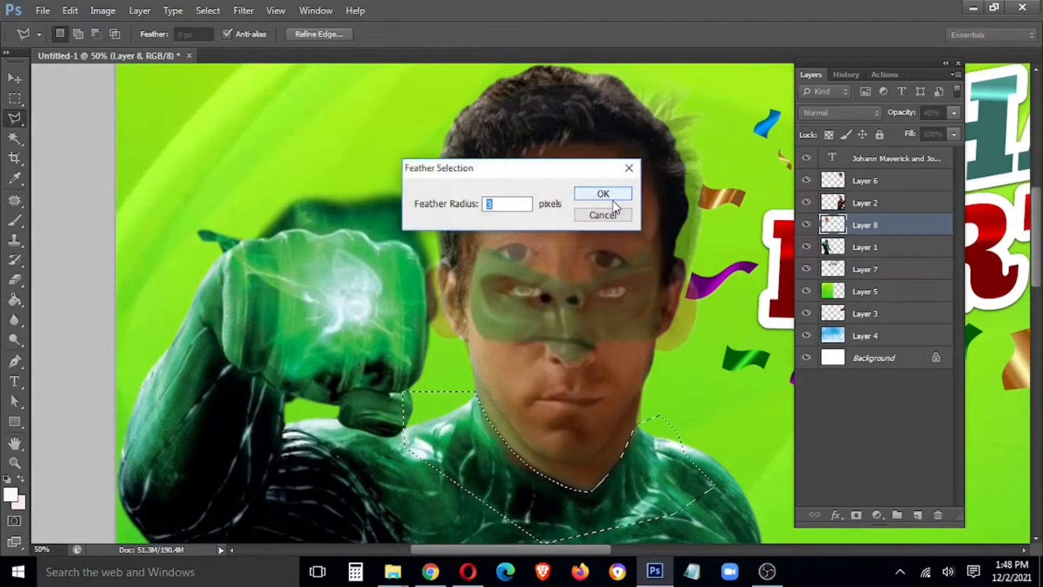
click(613, 200)
key(ctrl+d)
key(v)
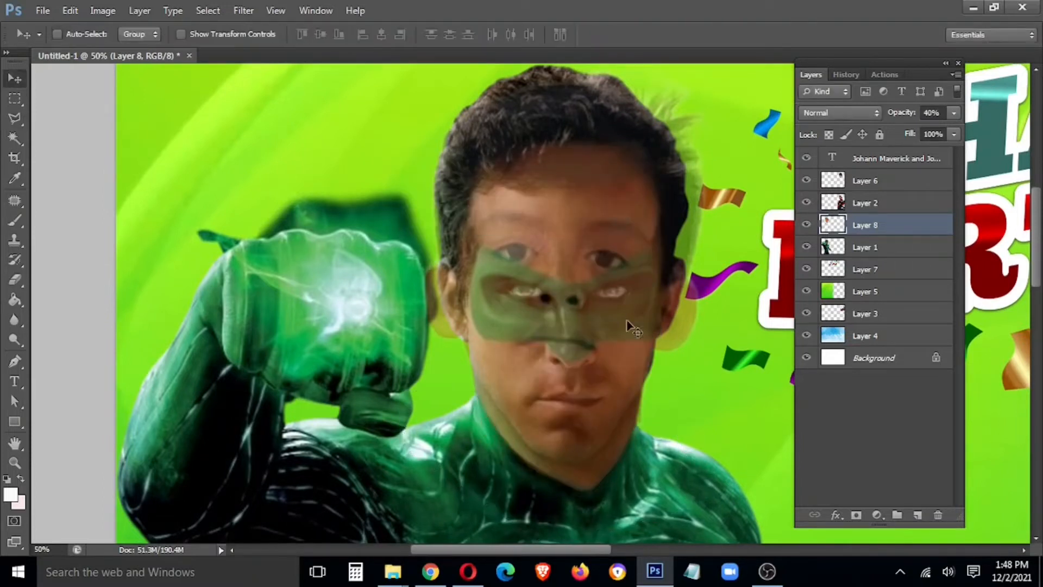
key(0)
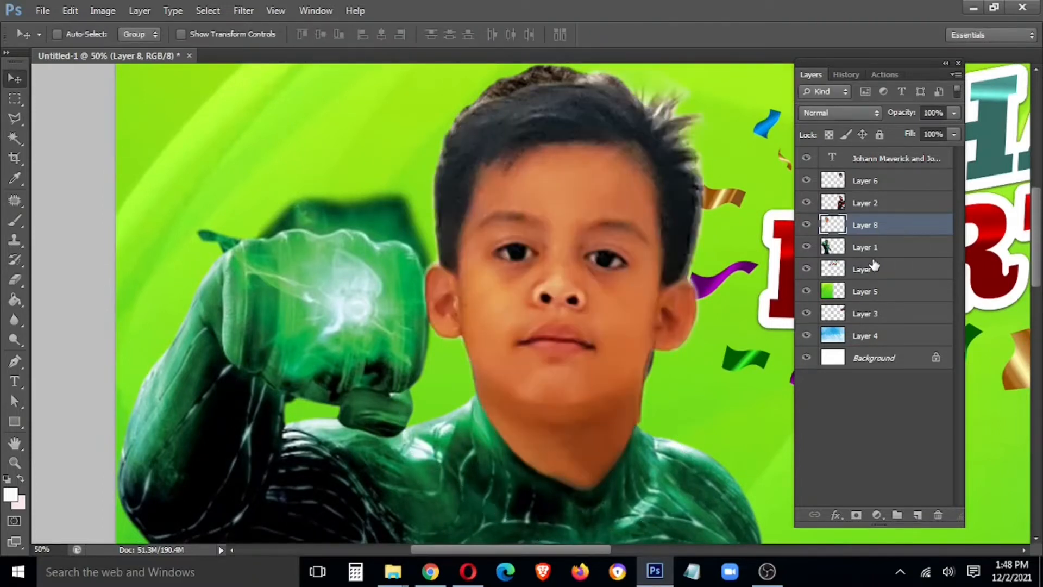
- Erase the light fringe along the left hair edge to soften it
key(ctrl+plus)
key(ctrl+plus)
mouse_move(661, 139)
mouse_down()
mouse_move(573, 295)
mouse_move(629, 363)
mouse_up()
key(s)
key(e)
mouse_move(289, 204)
mouse_down()
mouse_move(271, 312)
mouse_move(284, 405)
mouse_up()
key(v)
drag(572, 390, 420, 48)
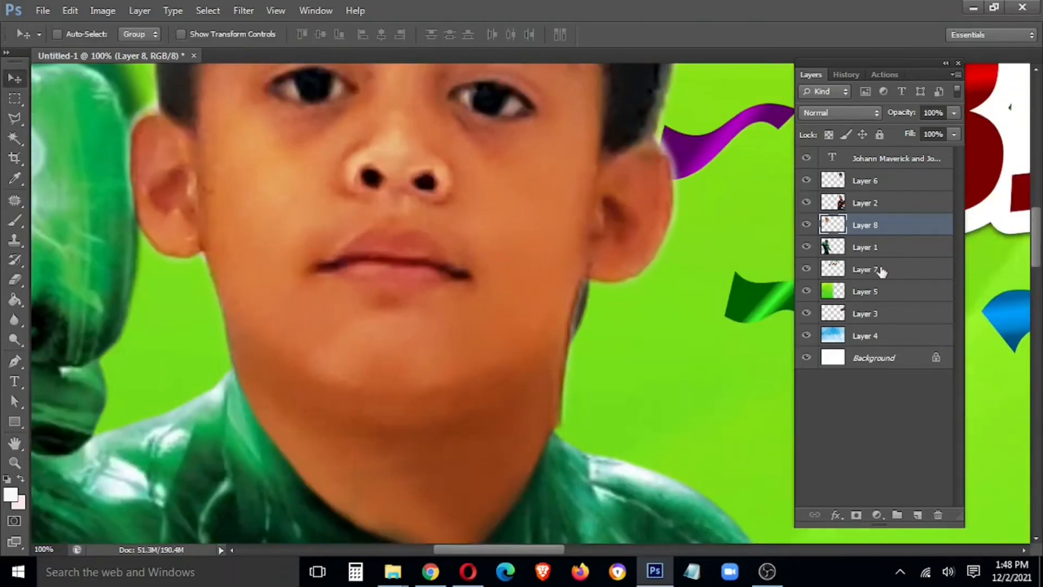
- Hide the boy's face layer and begin lassoing the hero's face along the jaw
click(806, 225)
key(l)
click(602, 361)
click(483, 498)
click(431, 528)
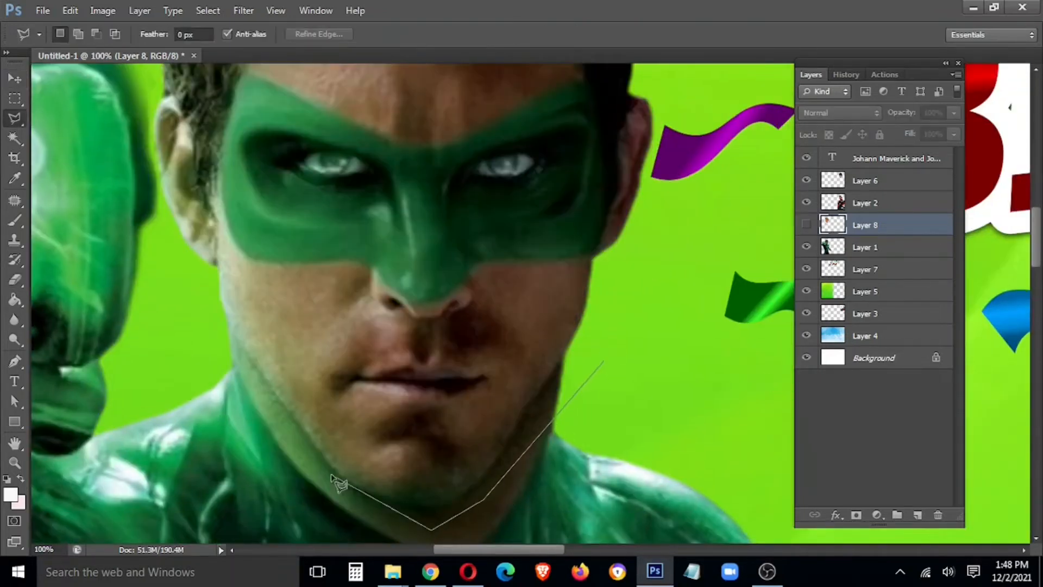
- Complete a Polygonal Lasso outline around the original hero's head
click(324, 472)
click(149, 106)
drag(151, 86, 233, 346)
click(230, 135)
drag(305, 112, 211, 482)
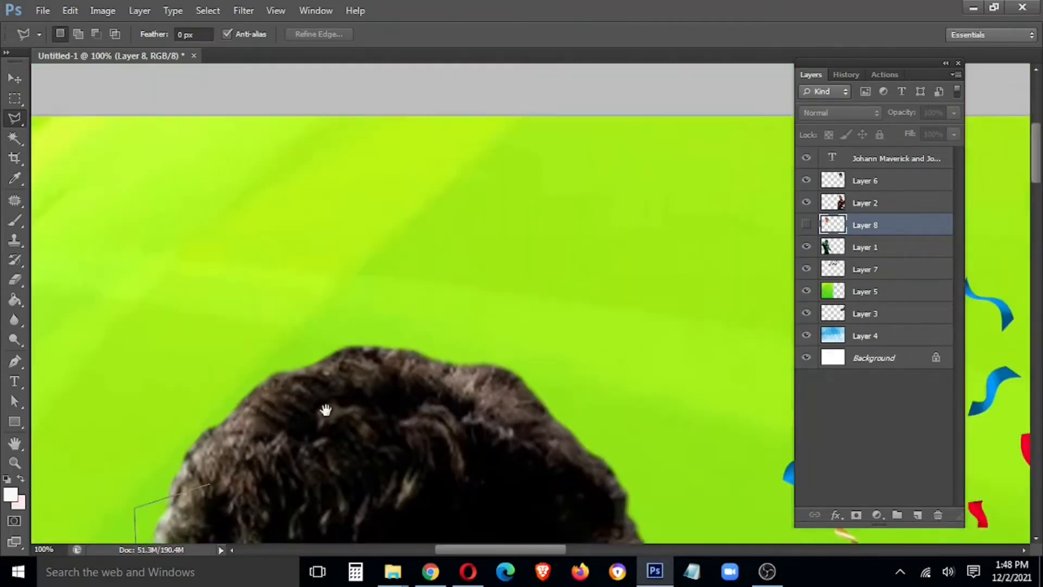
drag(326, 409, 320, 453)
click(226, 354)
click(645, 333)
drag(678, 535, 513, 68)
click(501, 442)
drag(487, 514, 556, 258)
click(551, 281)
click(507, 305)
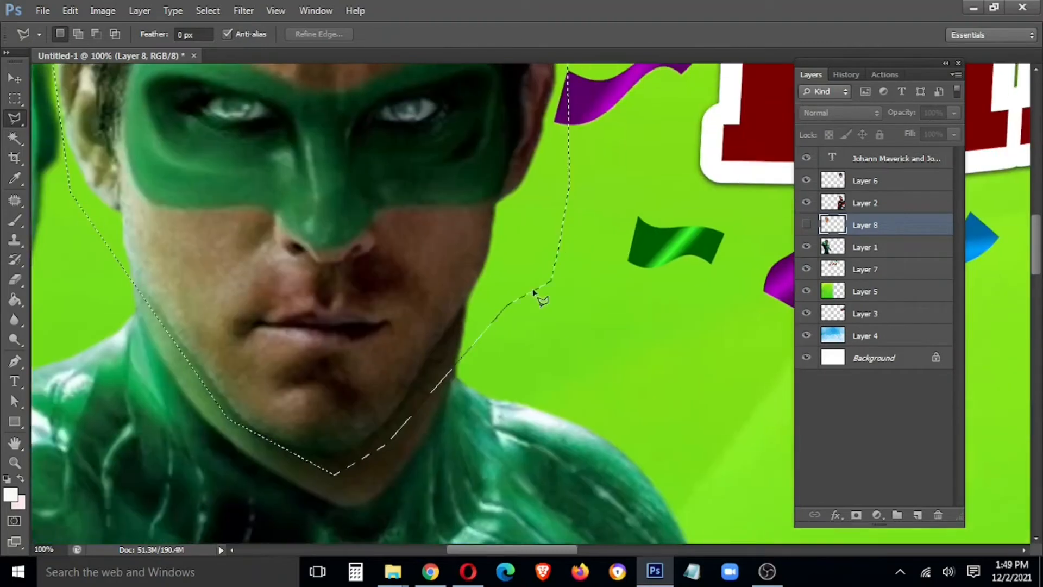
- Feather the selection and delete the hero's head from Layer 1
right_click(433, 280)
click(487, 53)
key(Return)
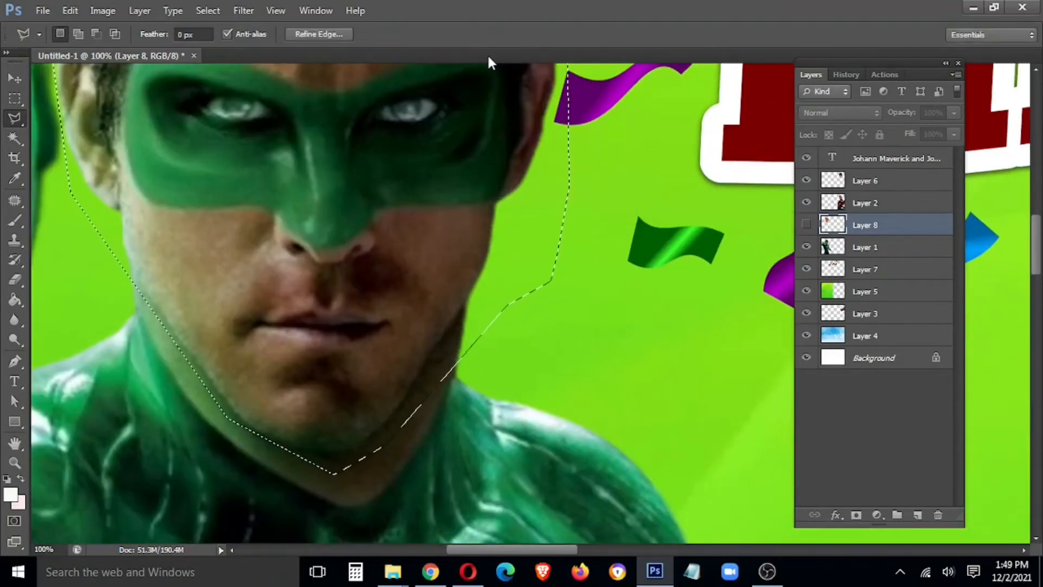
click(863, 203)
click(866, 247)
key(Delete)
- Show the boy's face layer again and outline a strip beside his neck
key(m)
key(v)
click(806, 225)
key(Tab)
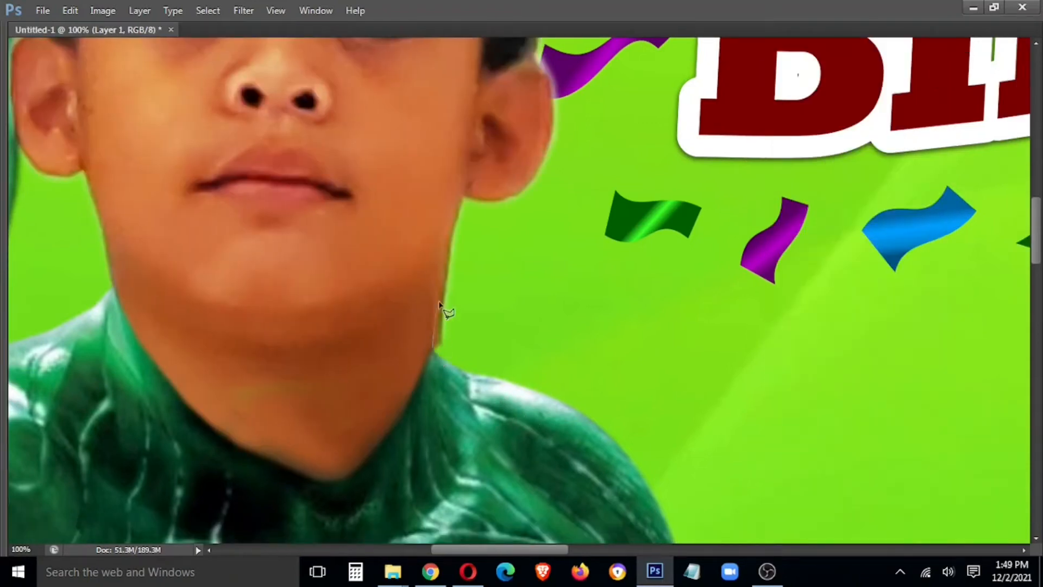
click(477, 254)
double_click(469, 357)
- Delete the neck strip from face Layer 8 and clear the selection
key(Tab)
click(890, 226)
key(Delete)
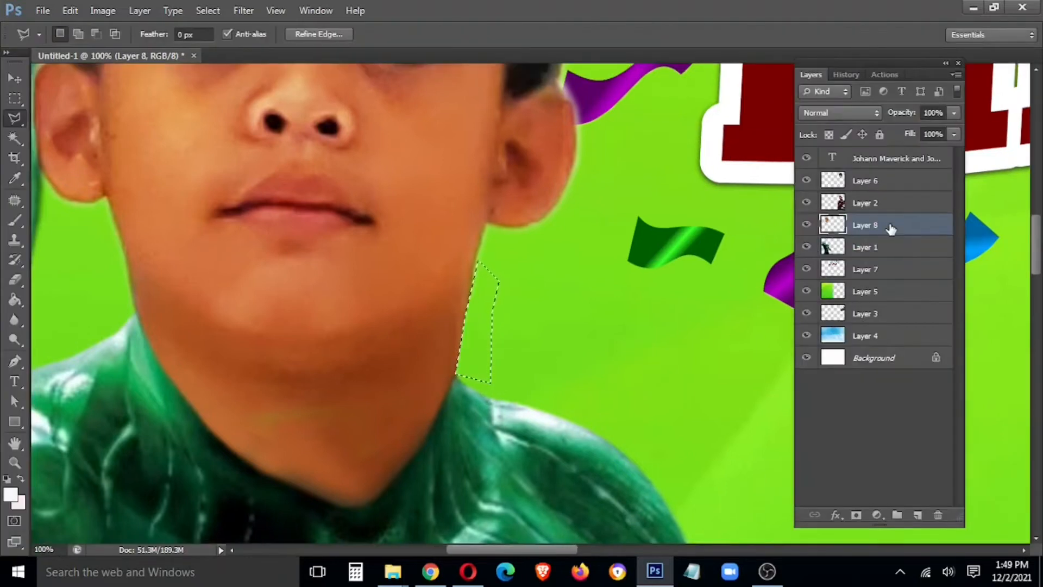
key(m)
click(632, 341)
key(v)
key(ctrl+minus)
key(ctrl+minus)
key(ctrl+minus)
key(ctrl+minus)
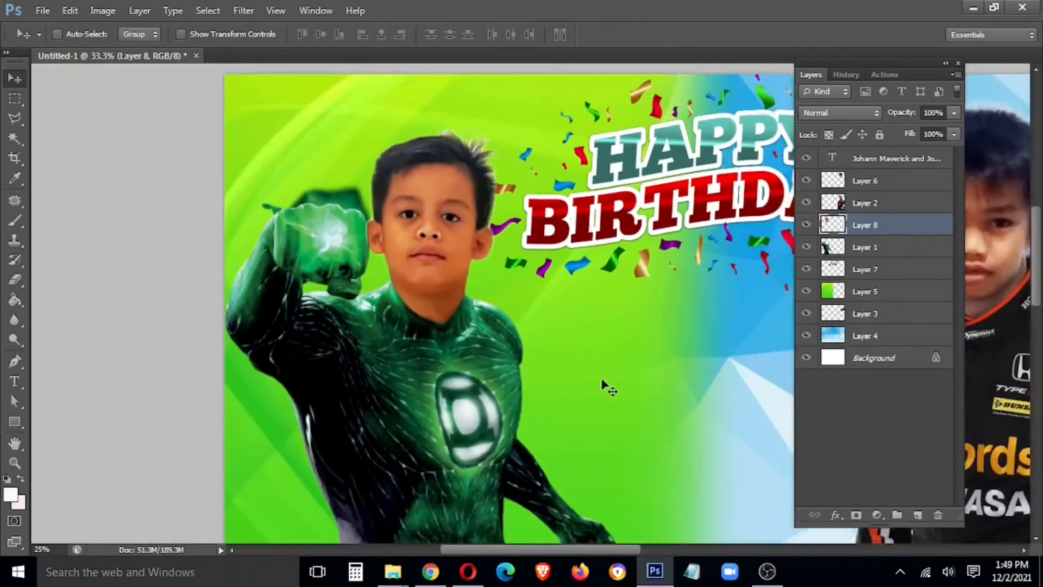
- Zoom to 50% on the head and brush the top-right hair tuft with a 30% opacity Eraser
drag(605, 386, 460, 300)
key(ctrl+plus)
drag(373, 144, 561, 374)
key(ctrl+plus)
drag(311, 152, 414, 244)
key(s)
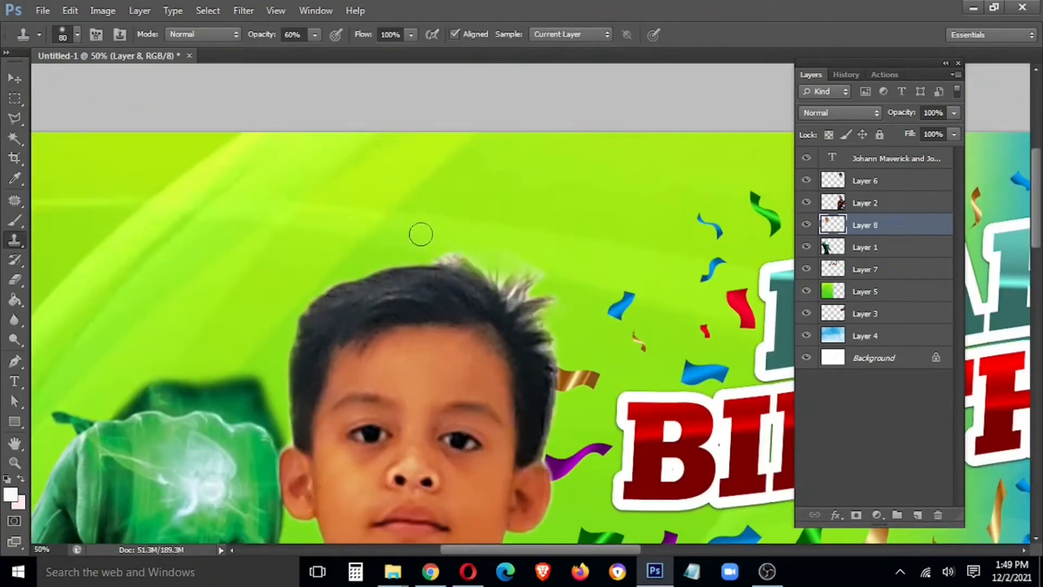
key(e)
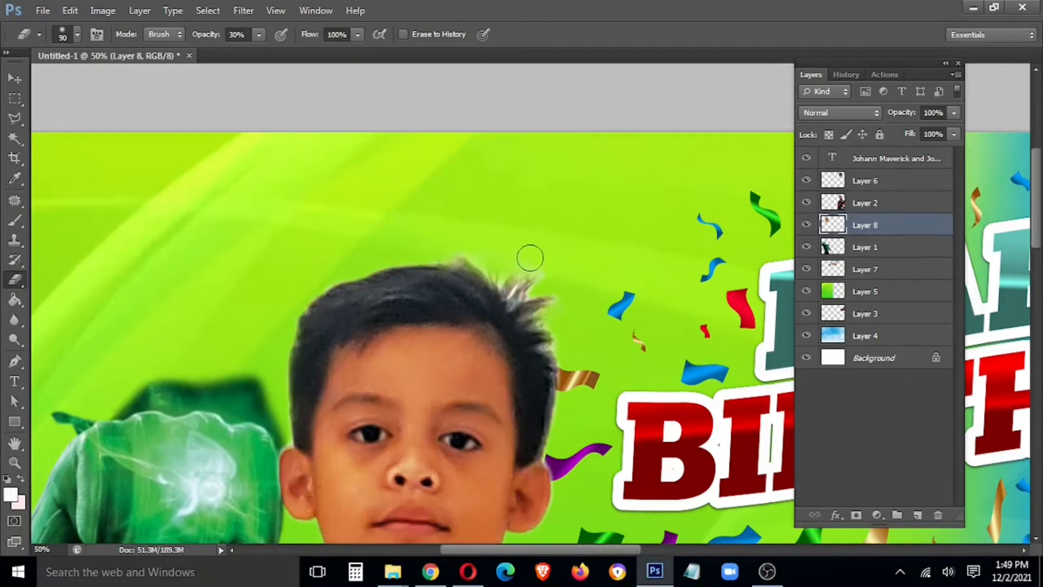
mouse_move(532, 287)
mouse_down()
mouse_move(523, 266)
mouse_move(511, 293)
mouse_move(561, 303)
mouse_up()
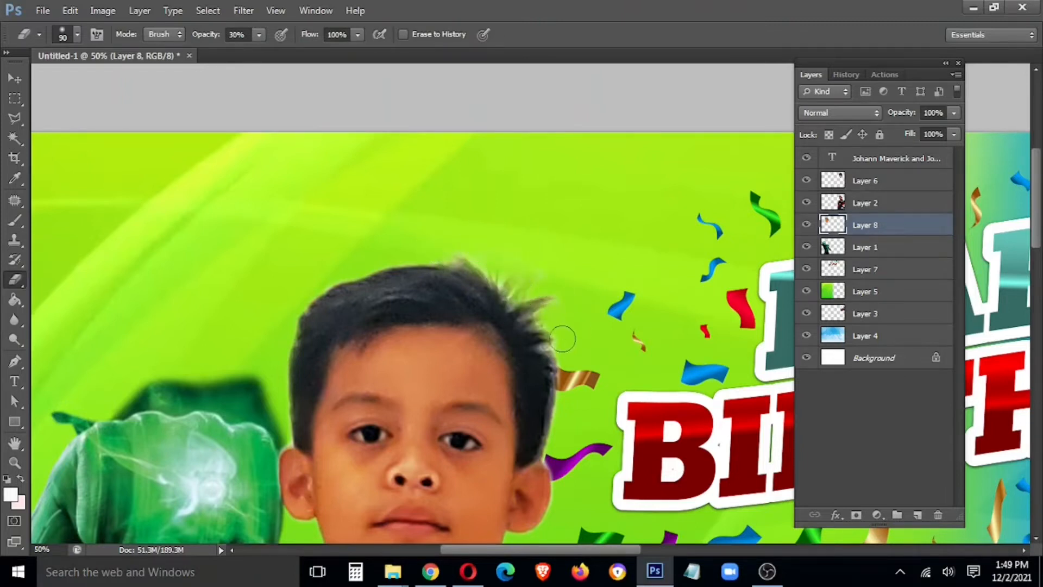
key(v)
key(ctrl+minus)
key(ctrl+minus)
key(ctrl+minus)
key(ctrl+minus)
key(ctrl+minus)
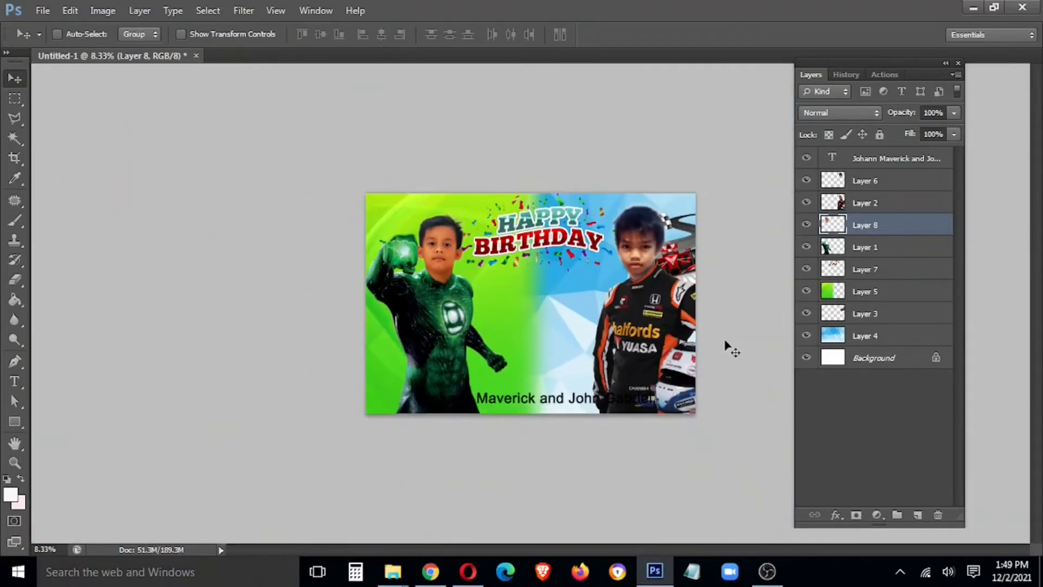
- Group the face and hero layers into Group 1, and Layer 6 with Layer 2 into Group 2
shift+click(866, 248)
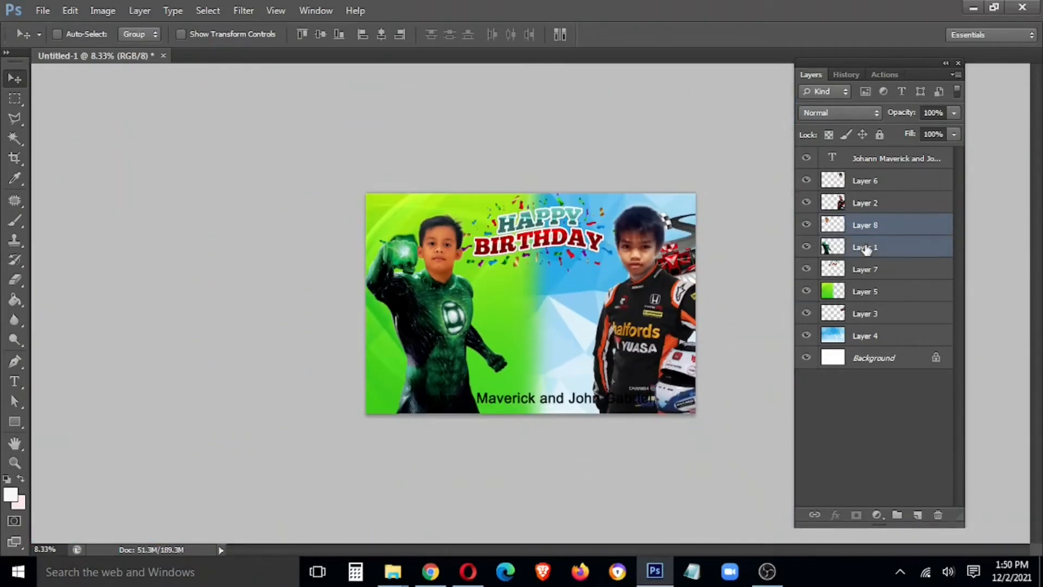
key(ctrl+g)
click(868, 203)
shift+click(874, 183)
key(ctrl+g)
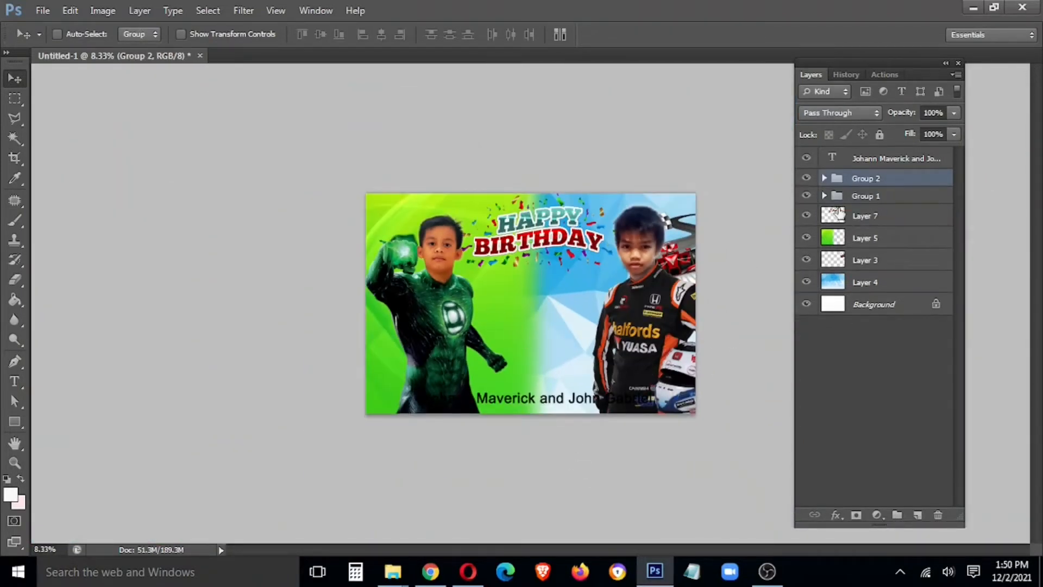
- Rename Group 2 to 'racer' and Group 1 to 'green'
double_click(866, 179)
click(824, 178)
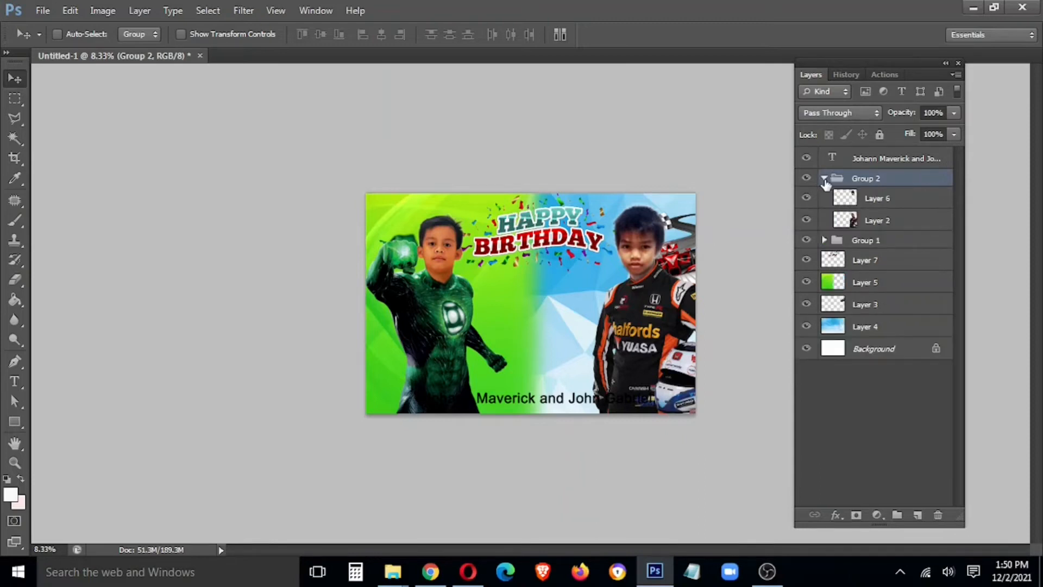
double_click(859, 179)
text(racer)
key(Return)
click(824, 178)
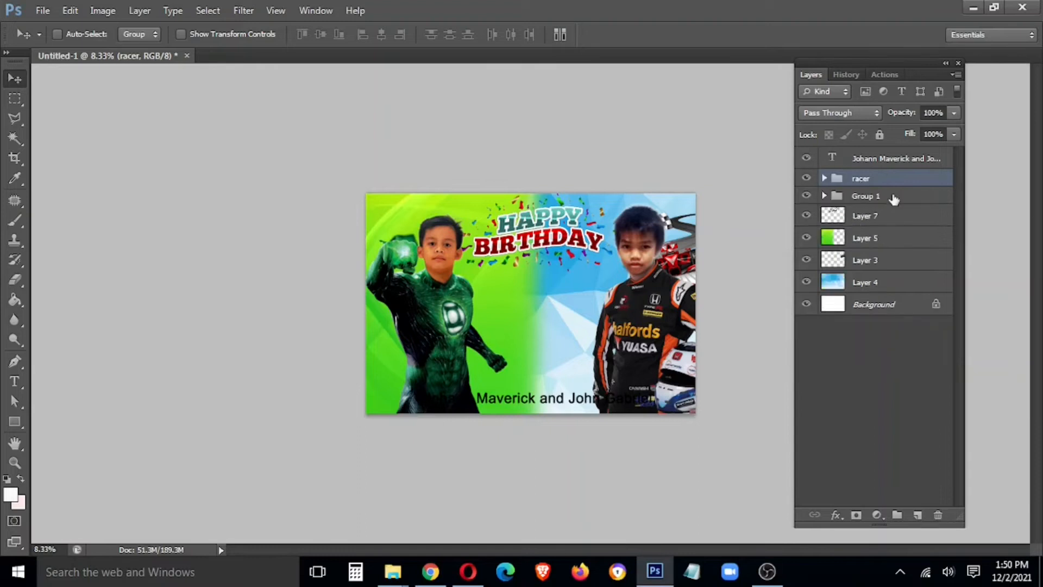
double_click(879, 194)
text(green)
key(Return)
- Open Blending Options for the green group and turn on Outer Glow
right_click(879, 197)
click(756, 173)
click(337, 302)
- Set the green group's Outer Glow to a light green colour with size 84 px
drag(457, 71, 162, 118)
drag(196, 298, 214, 299)
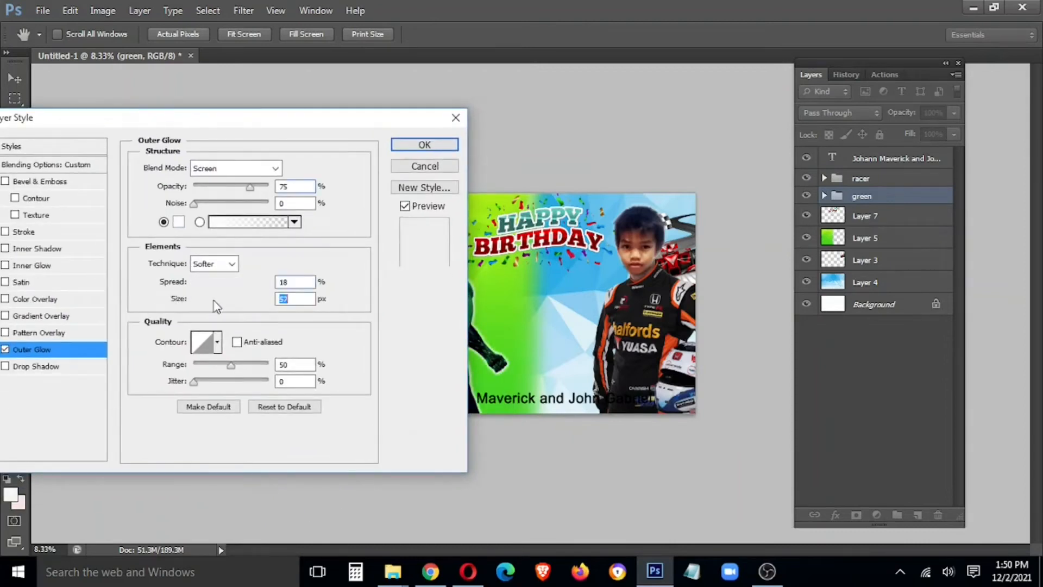
click(178, 222)
click(483, 484)
click(342, 354)
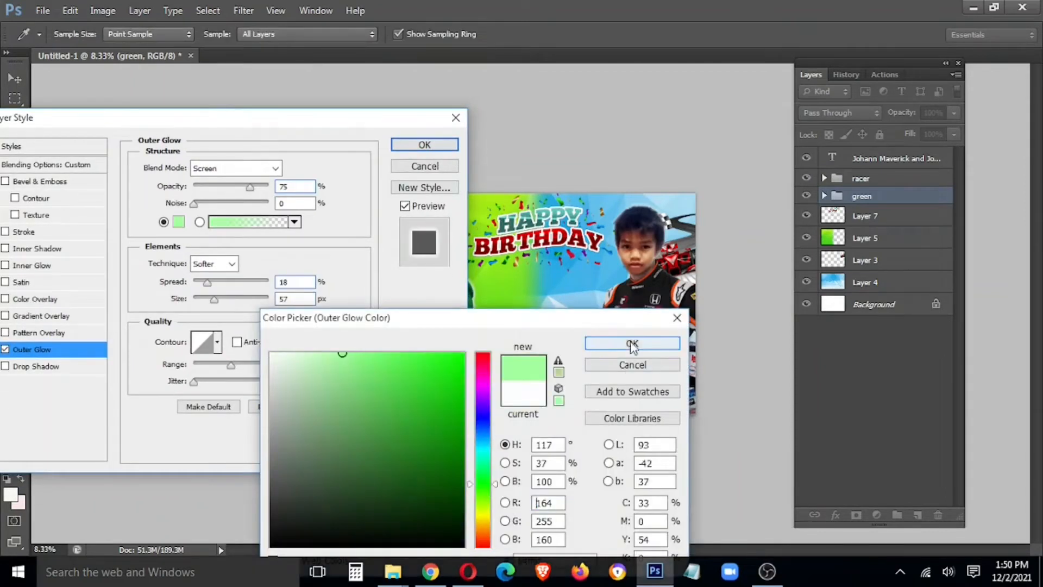
click(632, 343)
drag(270, 131, 215, 244)
drag(160, 412, 168, 413)
click(370, 257)
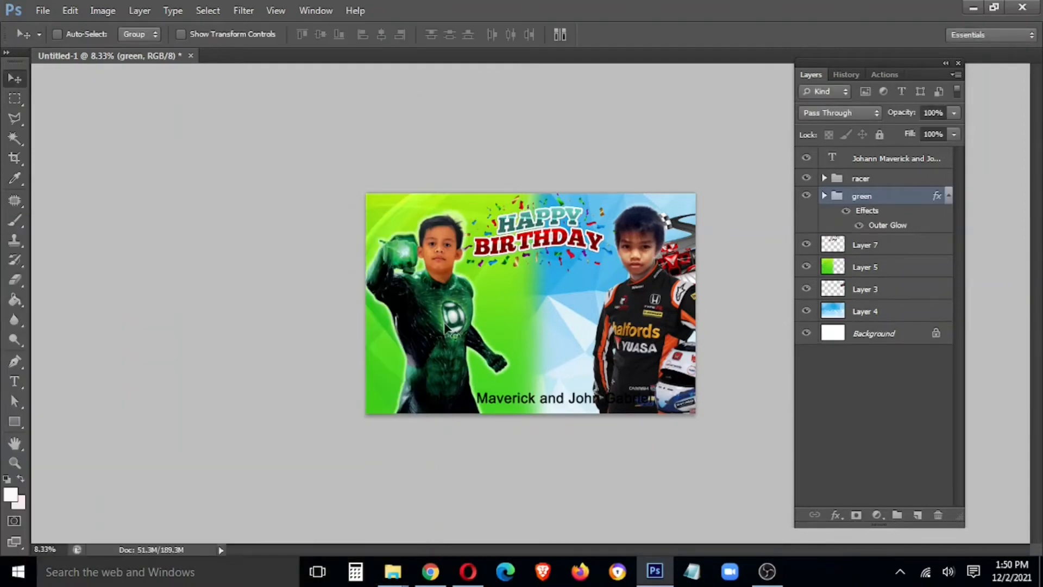
- Zoom in and draw a Polygonal Lasso selection around the glow patch above the boy's head
key(ctrl+plus)
key(ctrl+plus)
key(ctrl+plus)
key(ctrl+plus)
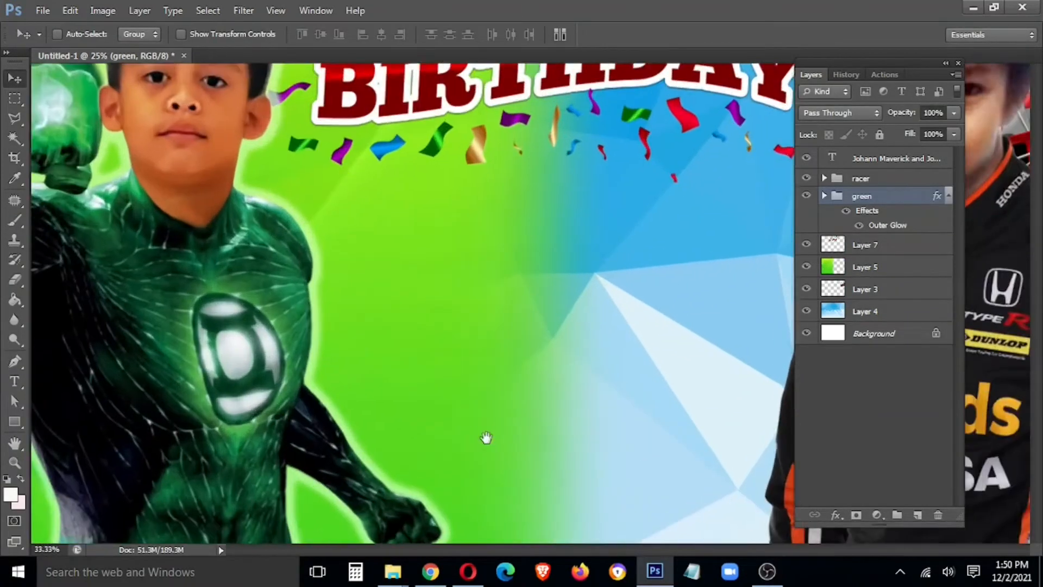
drag(380, 334, 434, 478)
key(l)
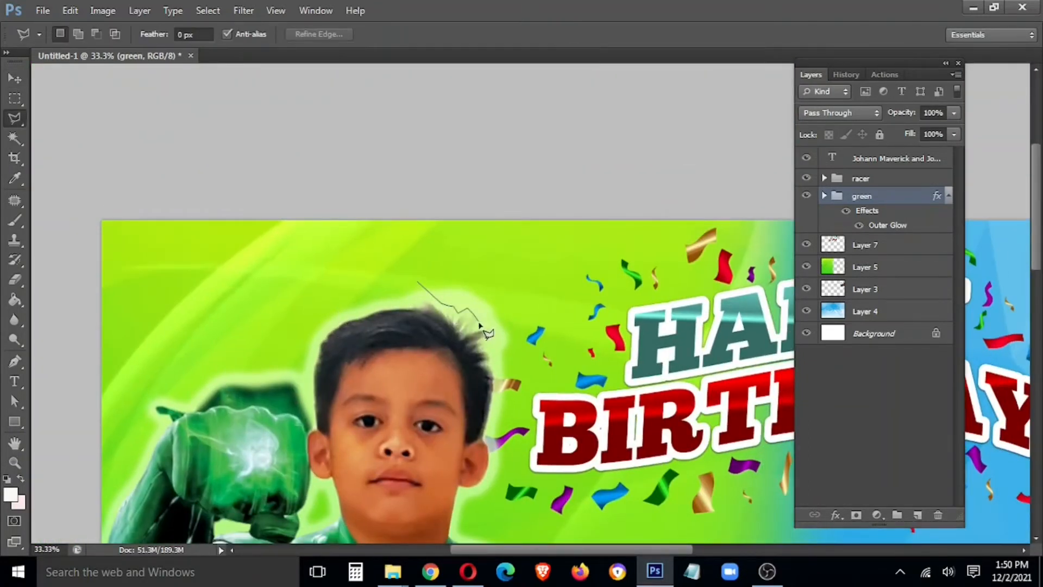
click(502, 371)
click(542, 361)
click(563, 258)
click(449, 213)
click(393, 248)
click(417, 281)
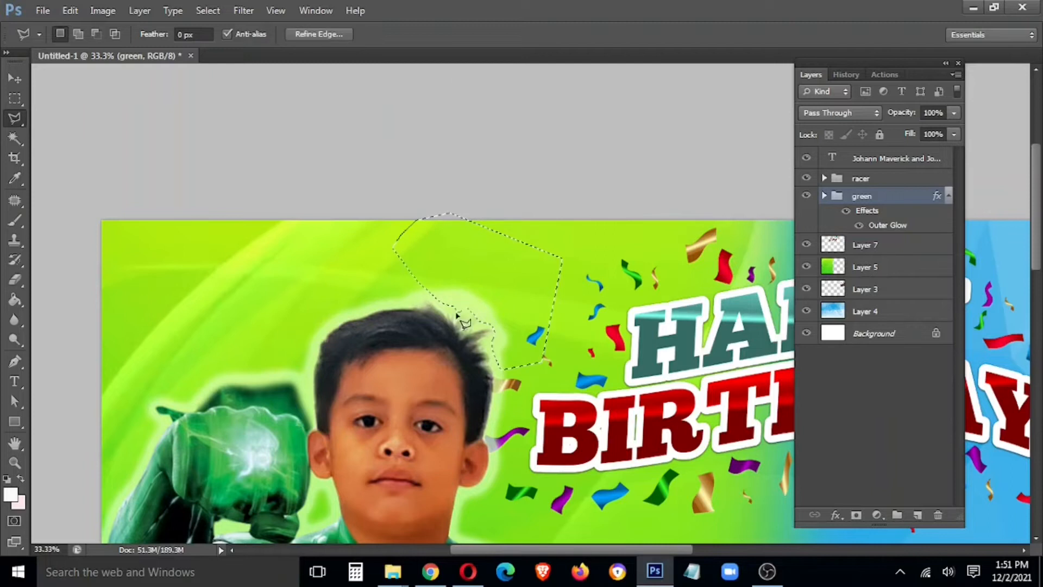
- Set the selection feather to 0 and try deleting it, dismissing the could-not-clear error
right_click(457, 311)
click(497, 75)
text(0)
key(Return)
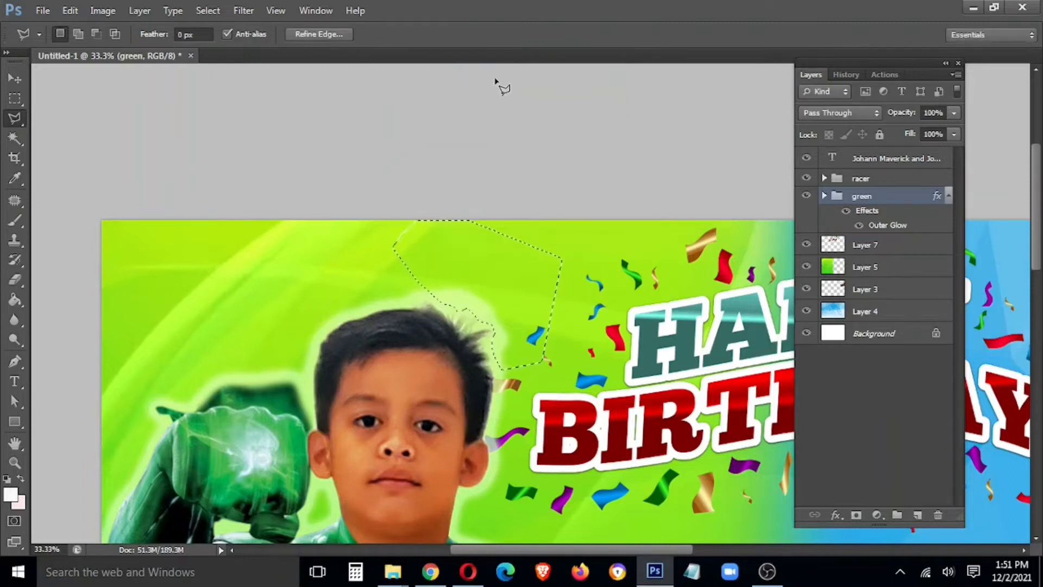
key(Delete)
click(508, 226)
- Expand the green group, select Layer 8, and zoom out to the whole banner
click(824, 195)
click(877, 245)
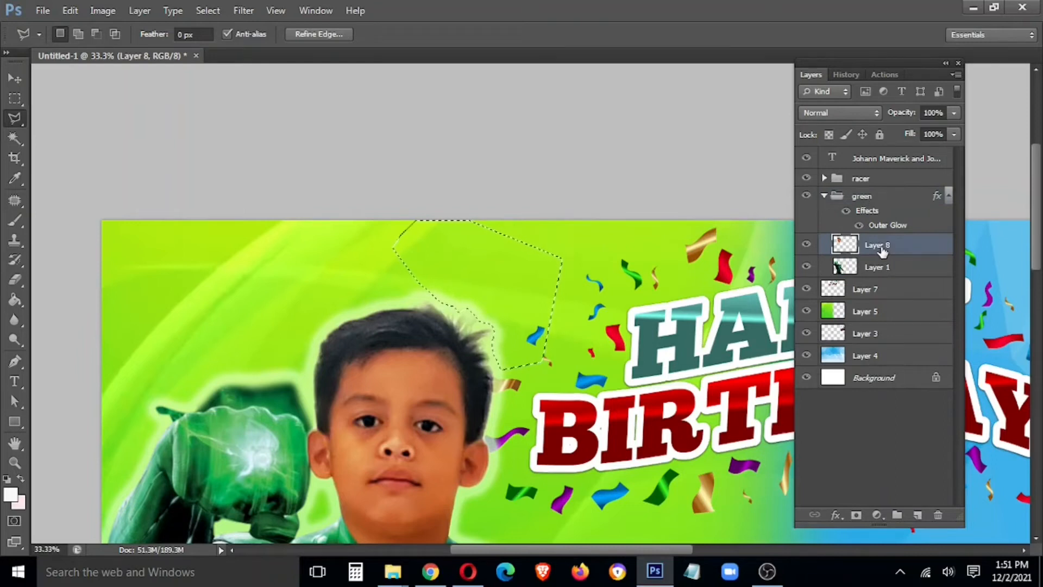
key(m)
click(467, 373)
key(v)
key(ctrl+minus)
key(ctrl+minus)
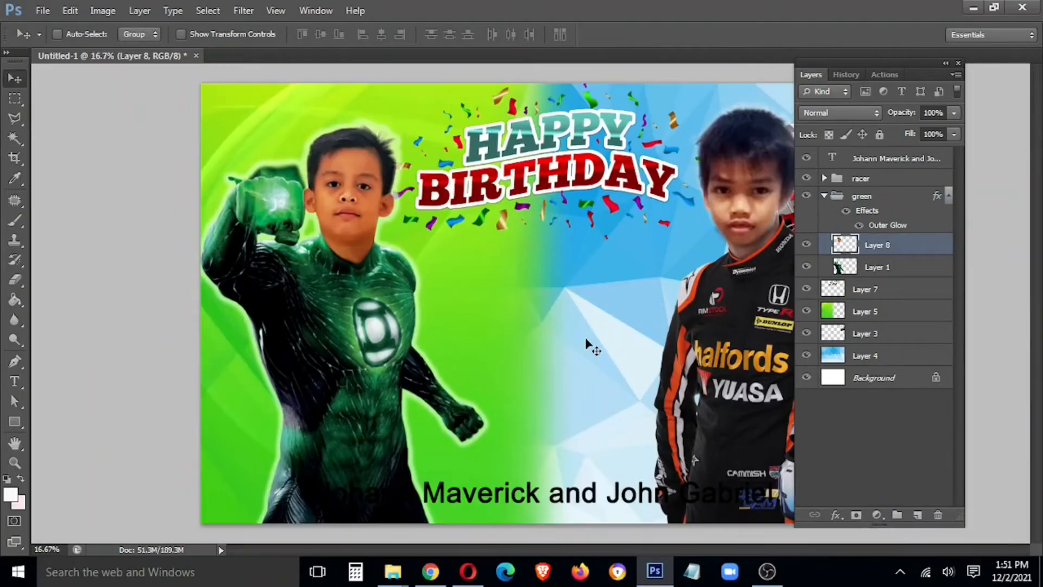
- Select Layer 7 and scale the HAPPY BIRTHDAY title up slightly
key(Tab)
right_click(352, 326)
click(363, 331)
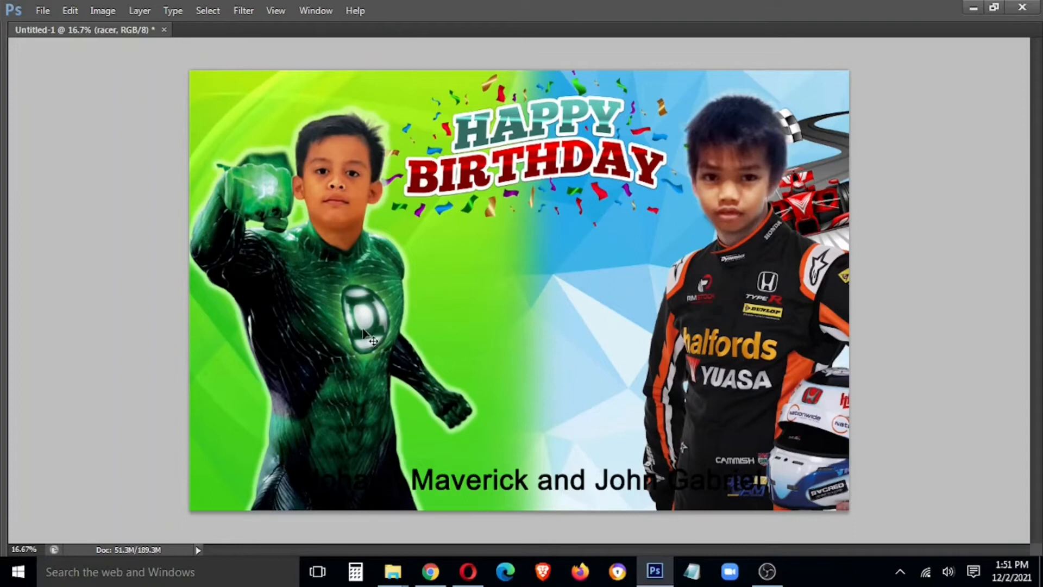
right_click(525, 172)
click(546, 180)
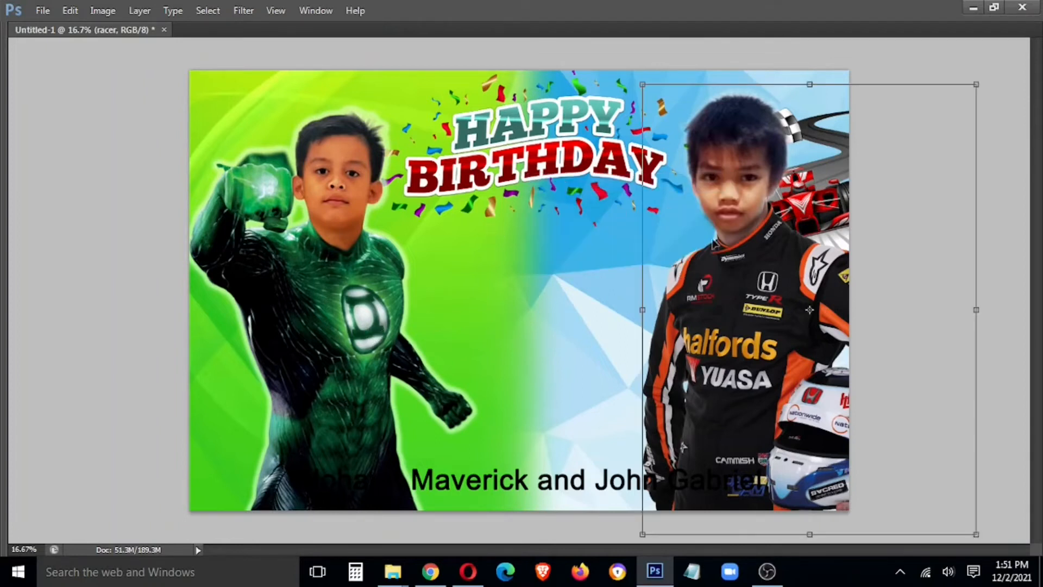
right_click(517, 147)
click(551, 159)
right_click(547, 165)
click(555, 193)
right_click(538, 149)
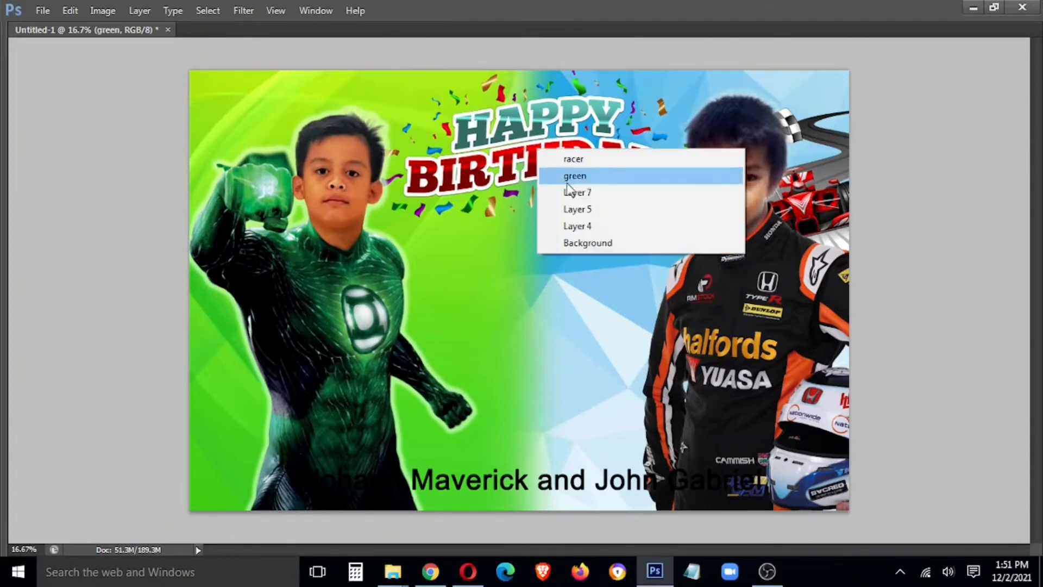
click(569, 192)
key(ctrl+t)
drag(699, 226, 707, 250)
key(Return)
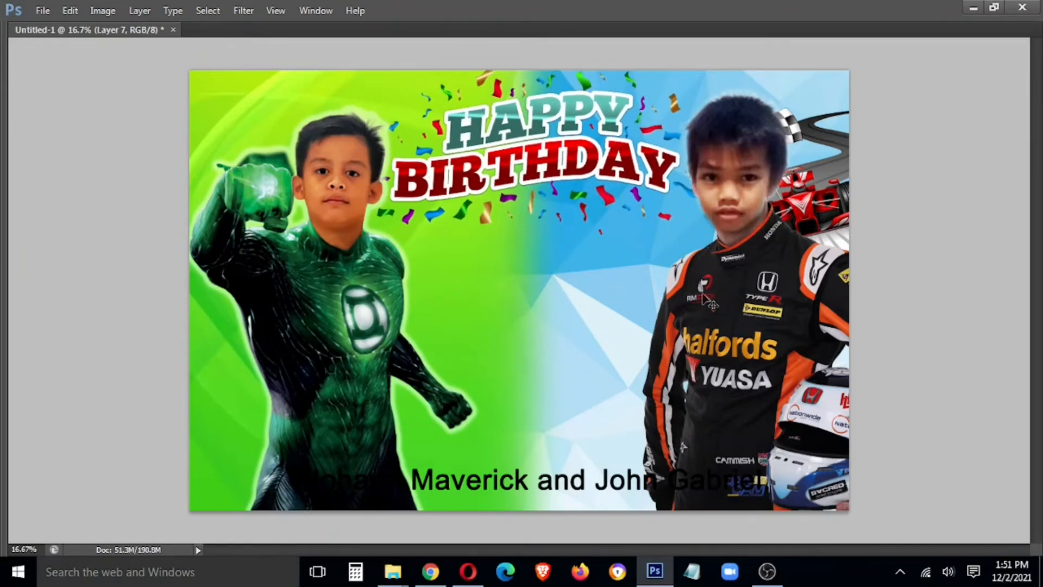
- Select the names text layer and drag it up just beneath the title
right_click(624, 484)
right_click(637, 478)
click(660, 403)
drag(652, 464, 702, 243)
- Shrink the names line and centre it under the title
key(ctrl+t)
drag(812, 244, 490, 318)
key(Return)
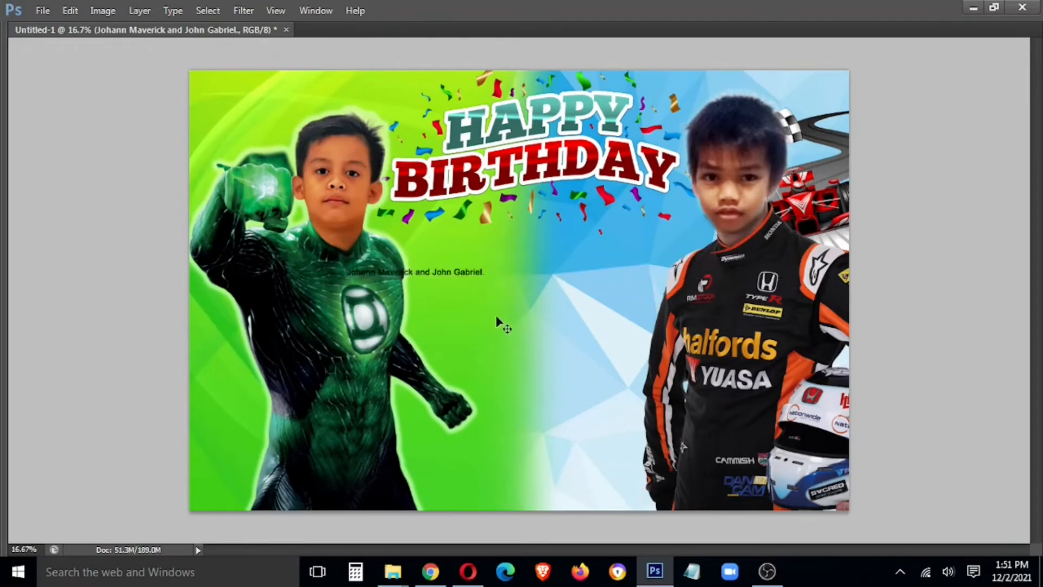
drag(470, 275, 544, 265)
- Add large JOHANN text at the bottom-left with a MAVERICK copy beneath it
text(JOHA)
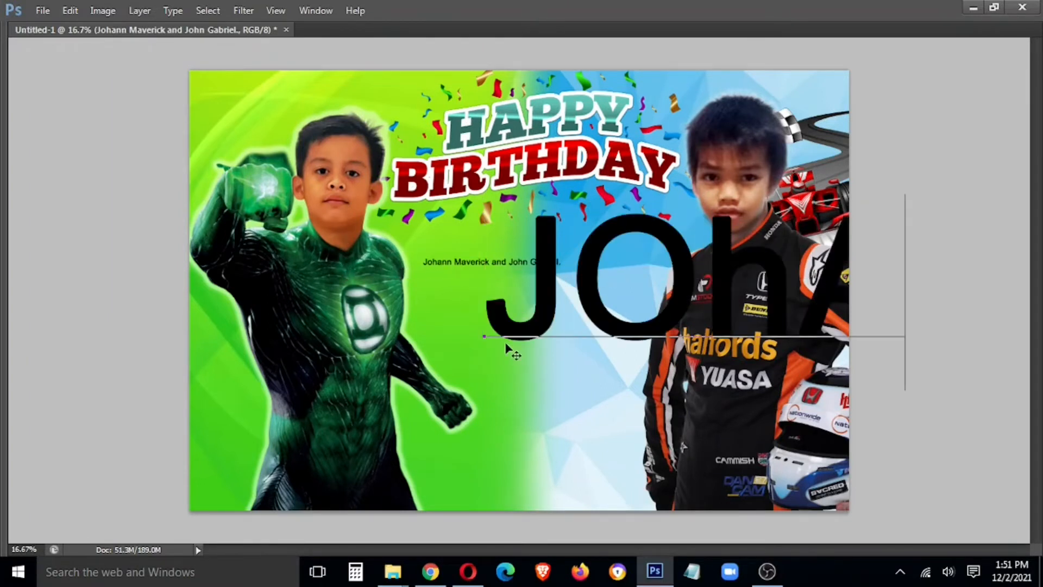
key(BackSpace)
text(HANN)
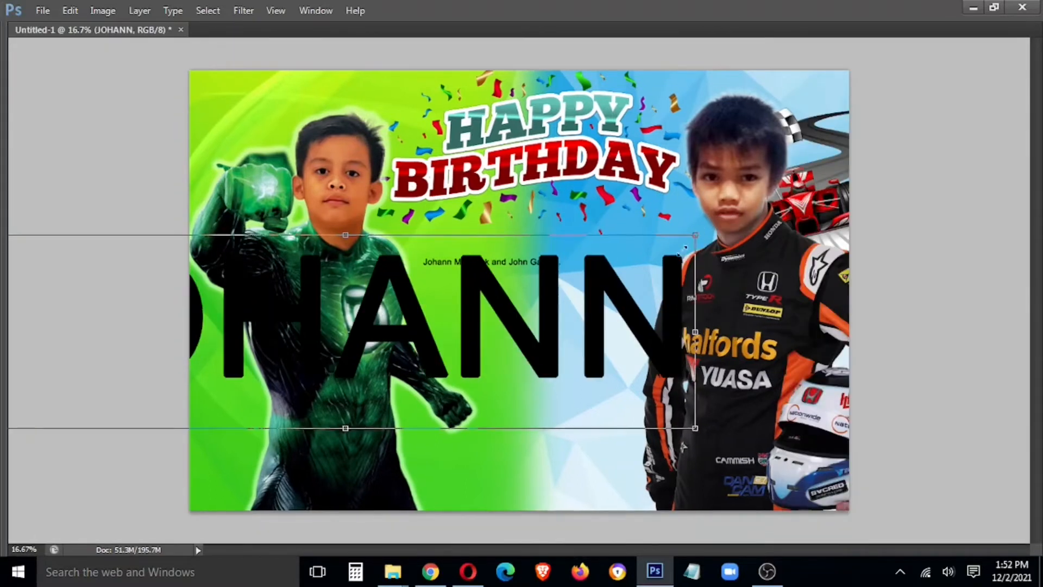
drag(685, 430, 463, 373)
drag(414, 347, 400, 457)
key(Return)
double_click(439, 471)
text(MAVERICJ)
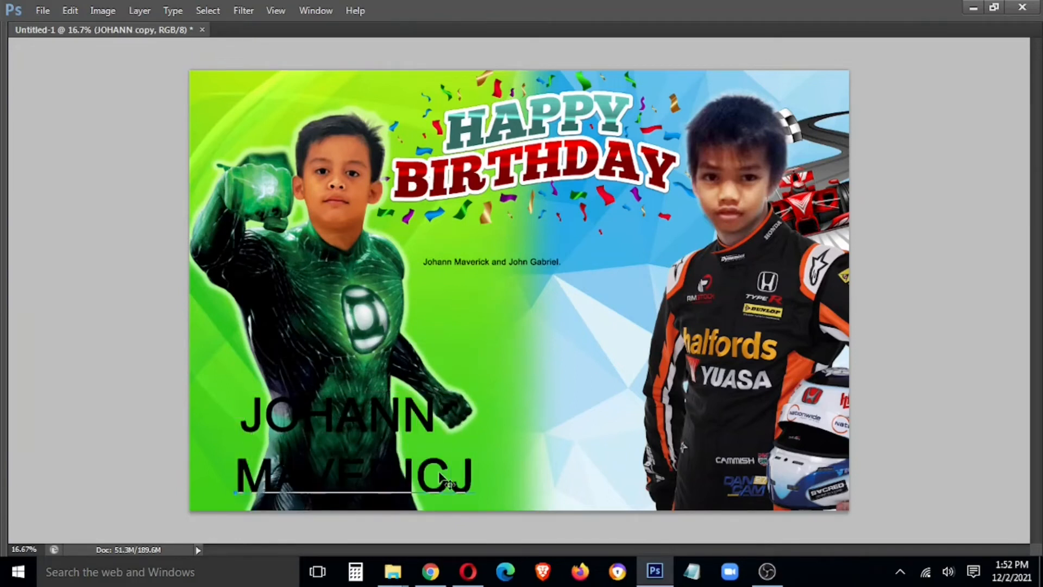
key(ctrl+Return)
- Select JOHANN and MAVERICK together and copy them to the right side
right_click(367, 407)
click(377, 417)
right_click(392, 461)
click(401, 467)
right_click(384, 424)
click(413, 436)
right_click(416, 474)
shift+click(454, 379)
drag(431, 426, 784, 429)
- Change the right-side copies to read JOHN and GABRIEL
key(t)
double_click(688, 410)
text(JOHN)
key(ctrl+Return)
double_click(706, 476)
text(GABRIEL)
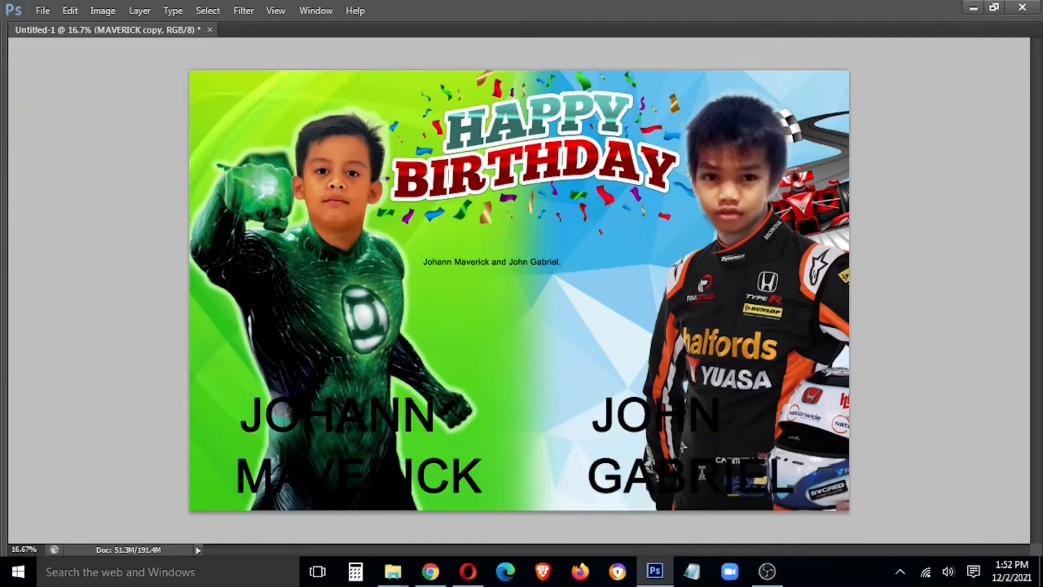
key(ctrl+Return)
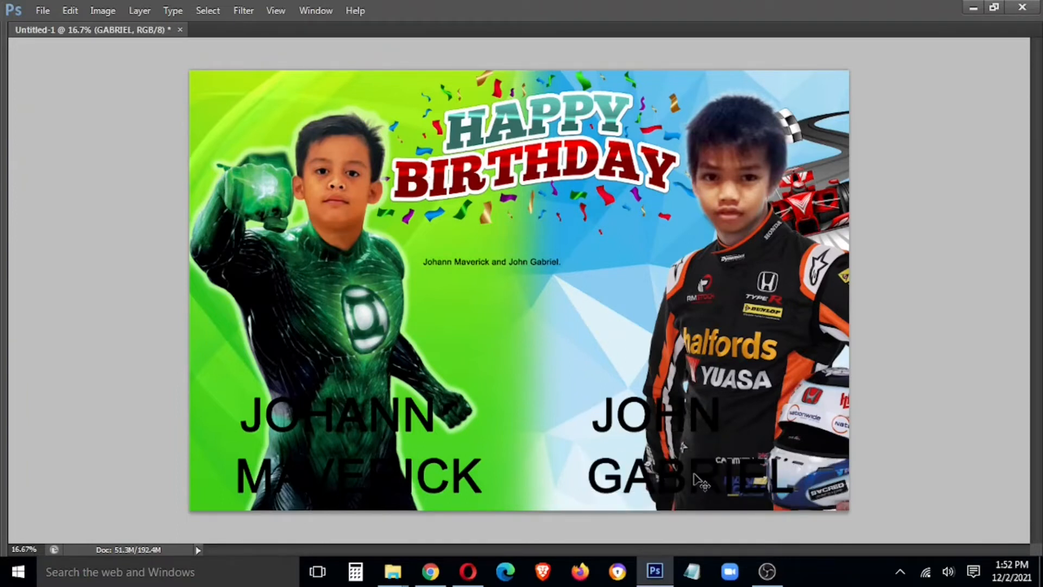
key(Tab)
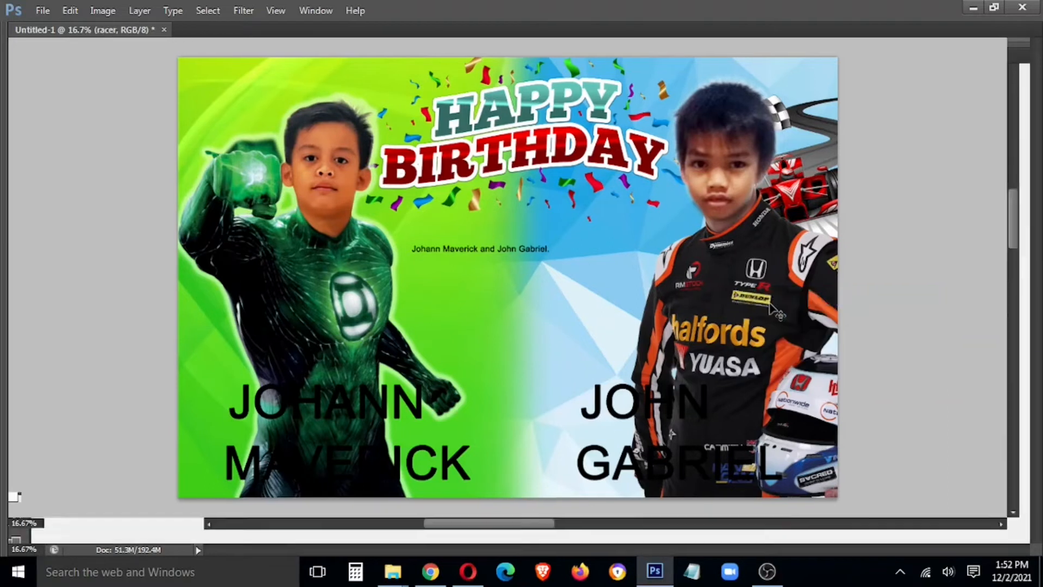
- Add a peach Outer Glow about 25 px in size to the racer group
click(861, 267)
right_click(860, 267)
click(923, 170)
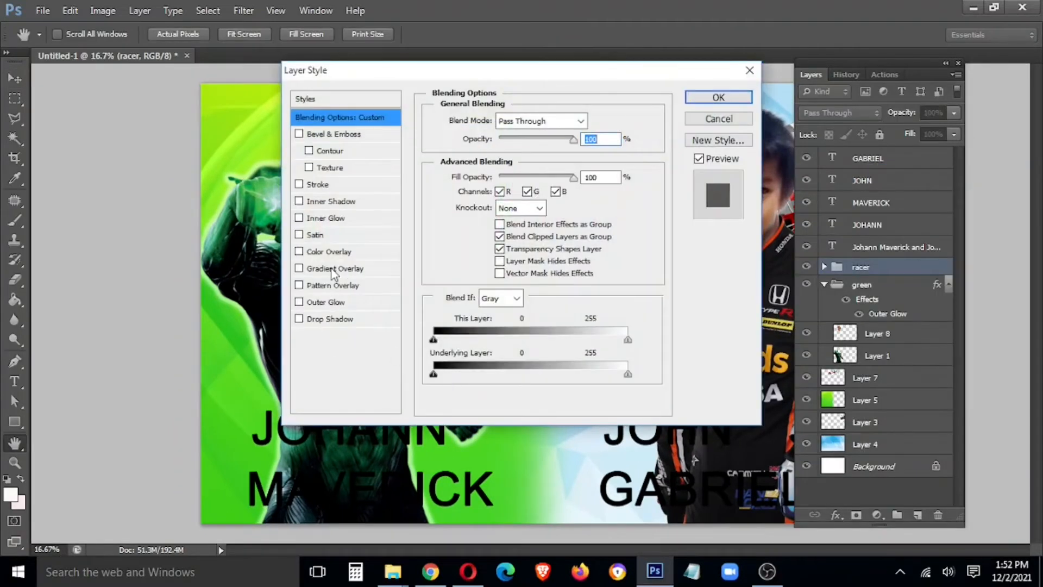
click(325, 302)
drag(490, 73, 186, 89)
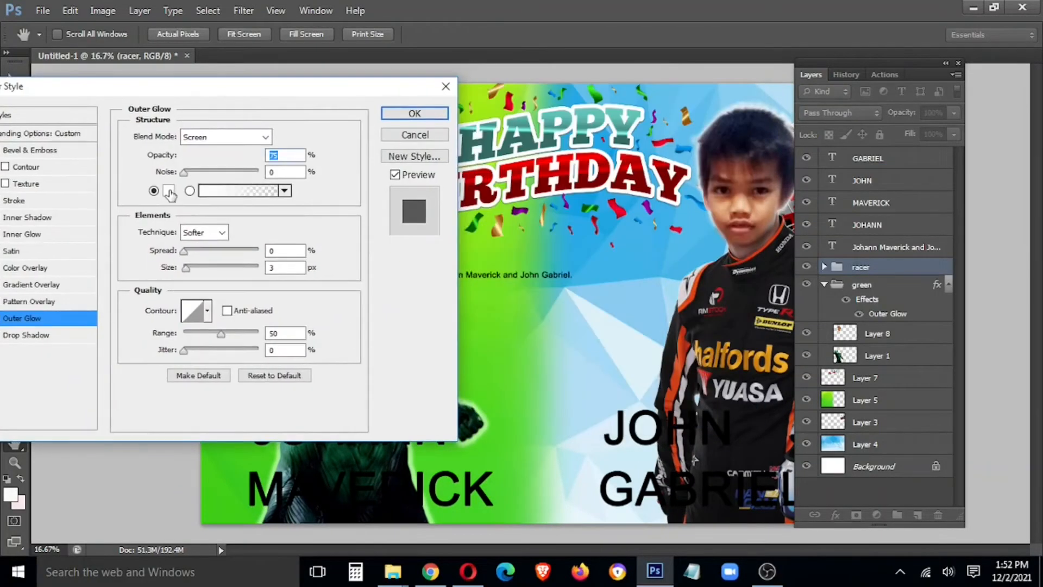
click(169, 191)
click(481, 537)
click(464, 353)
click(344, 354)
click(653, 344)
drag(190, 264, 198, 271)
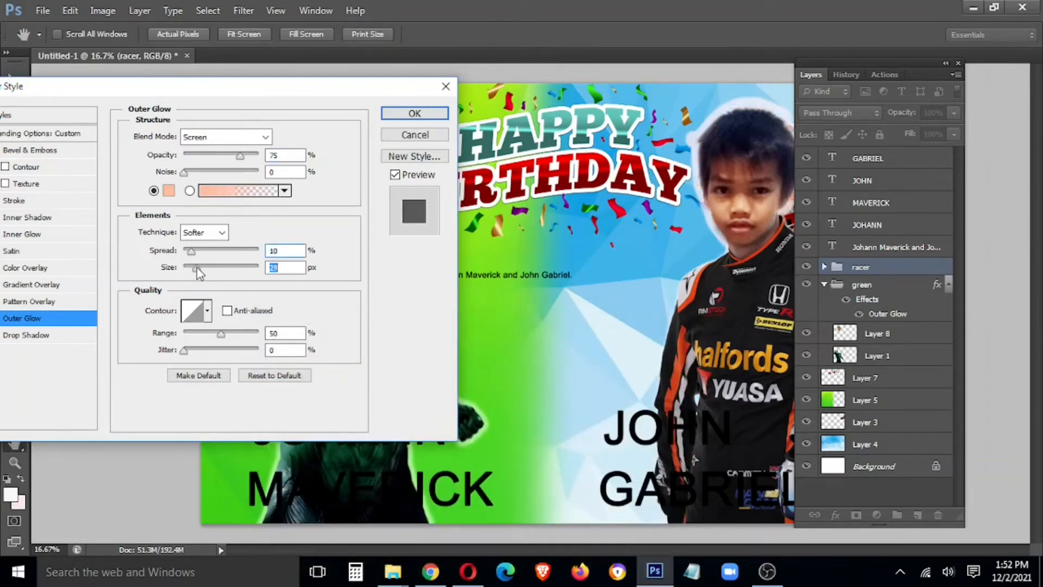
click(440, 115)
key(Tab)
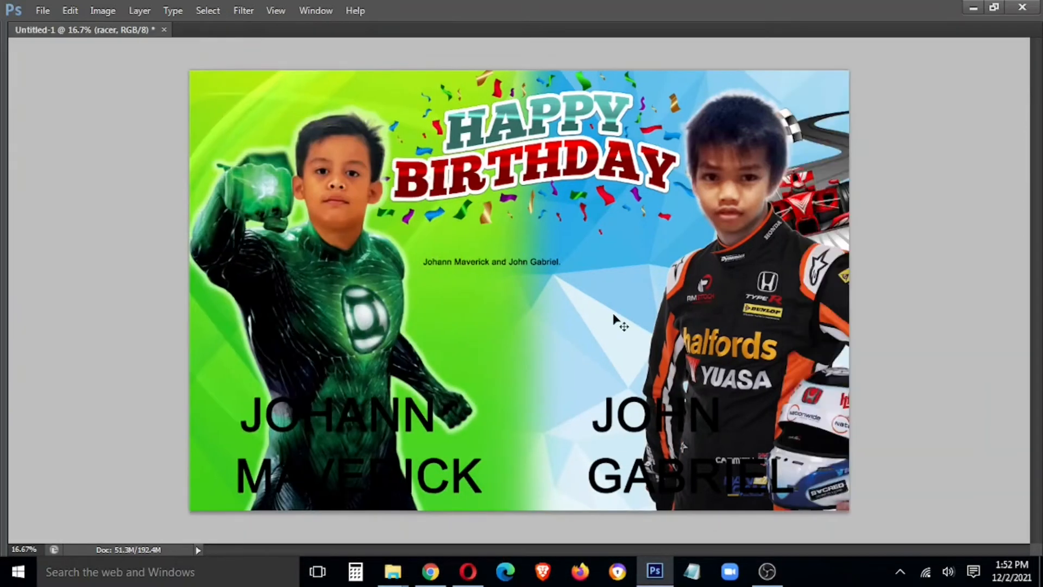
key(Tab)
key(Tab)
key(Tab)
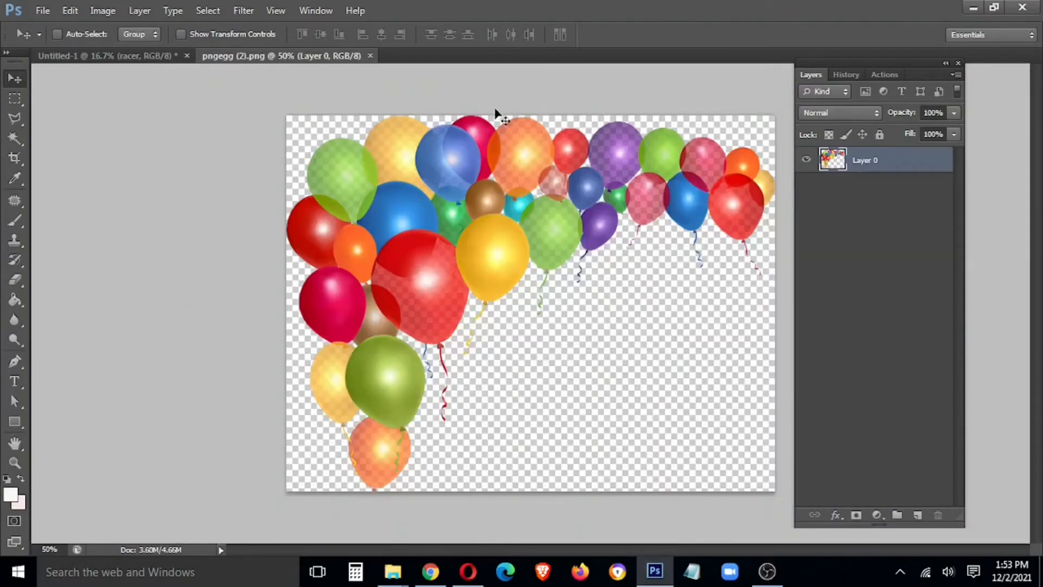
- Bring the balloon image onto the banner above Layer 5 and close the source file unsaved
drag(244, 56, 93, 384)
right_click(473, 341)
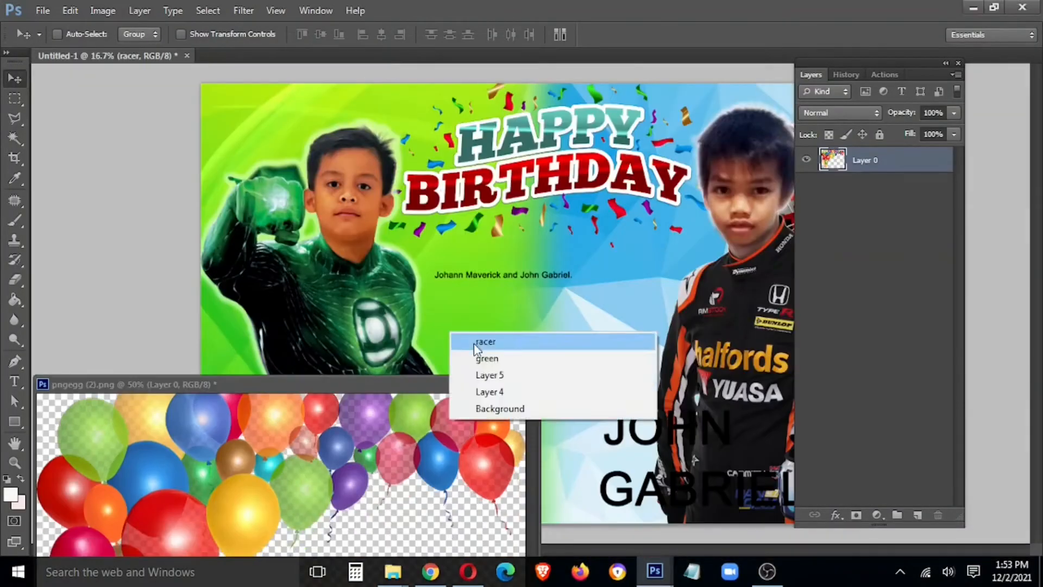
click(484, 360)
right_click(493, 339)
click(513, 380)
drag(302, 498, 556, 418)
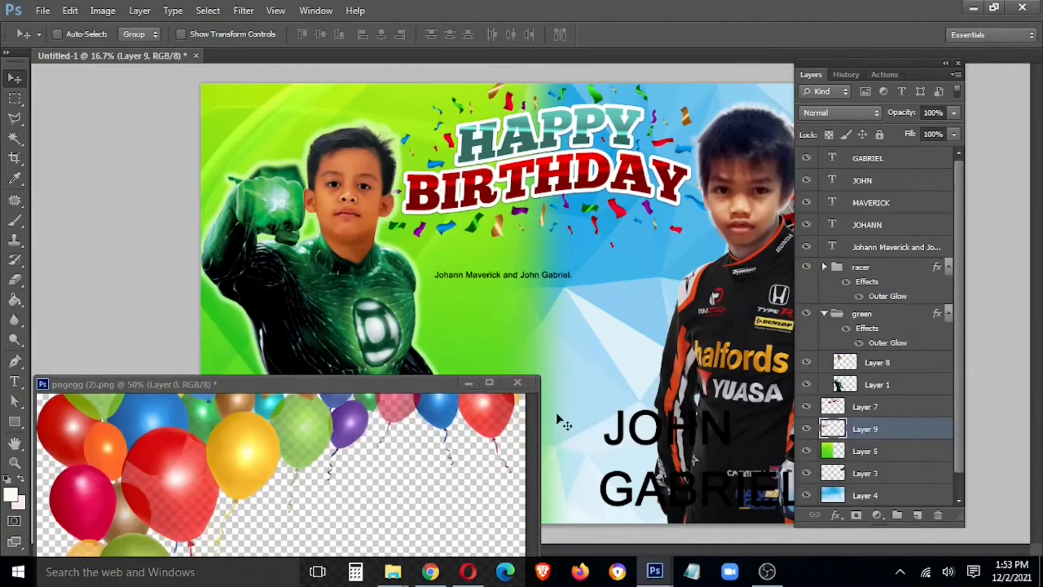
click(517, 383)
click(525, 226)
- Place the balloons at the top-left and enlarge them across the top
drag(375, 304, 652, 45)
key(ctrl+t)
drag(461, 147, 614, 130)
key(Return)
key(Tab)
- Duplicate the balloons, flip the copy horizontally and move it to the top-right
key(ctrl+j)
key(ctrl+t)
right_click(592, 123)
click(701, 350)
drag(644, 214, 751, 215)
key(Return)
- Bring Layer 3, the race-car artwork, in front of the balloons
right_click(831, 211)
click(839, 223)
right_click(824, 187)
click(847, 240)
key(ctrl+bracketright)
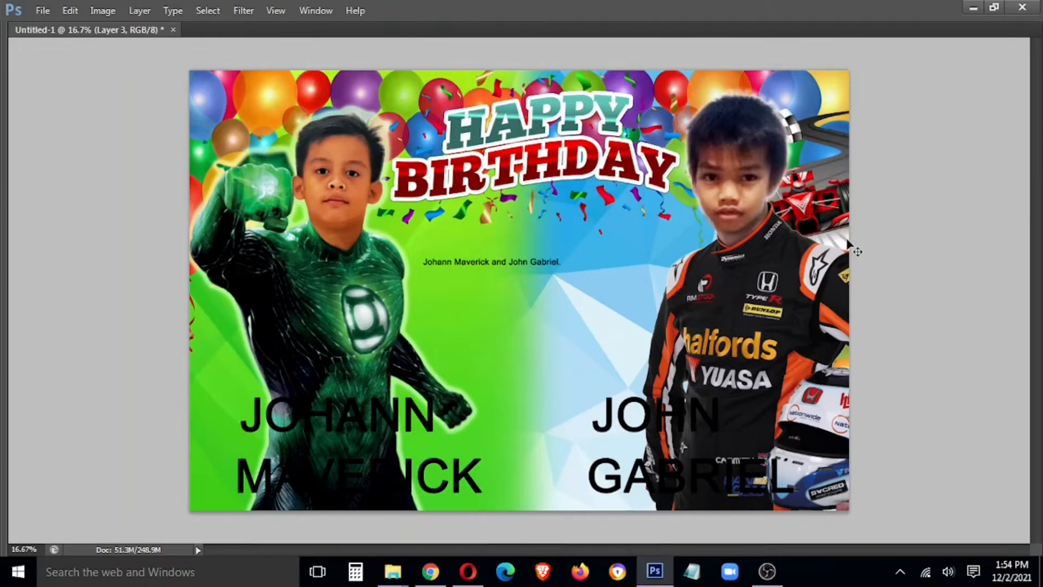
key(Tab)
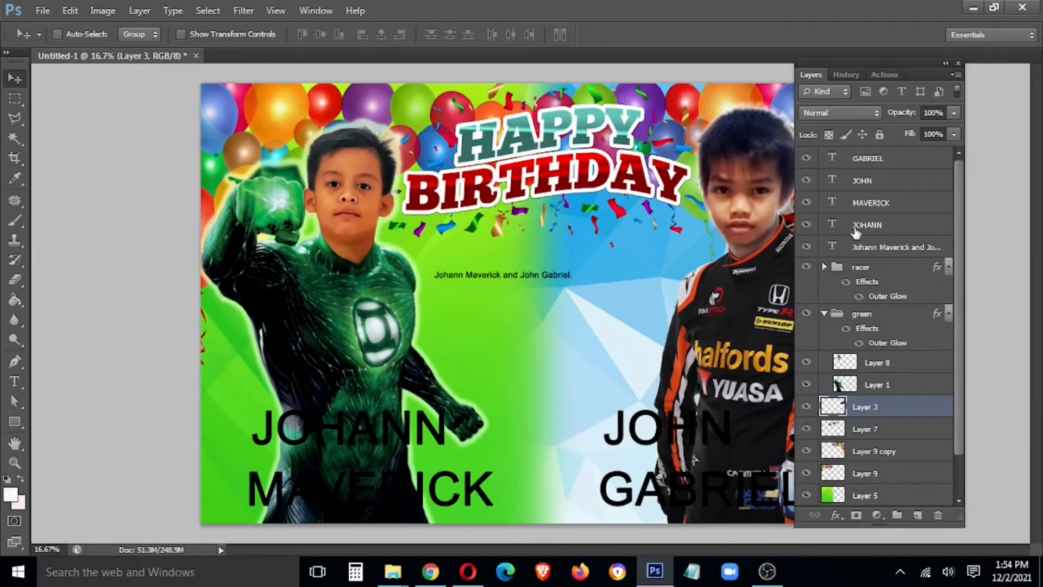
- Group the JOHANN and MAVERICK text layers into Group 1
click(883, 223)
ctrl+click(885, 209)
key(ctrl+g)
right_click(883, 200)
click(760, 169)
key(Escape)
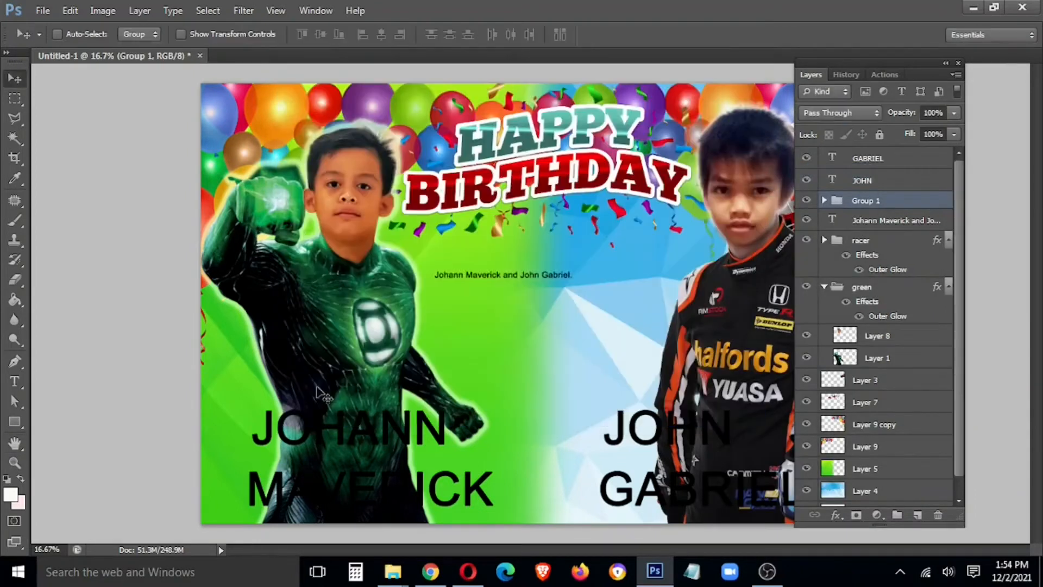
- Change the font of JOHANN and MAVERICK to Impact
key(t)
double_click(358, 429)
click(107, 32)
text(Impact)
key(Return)
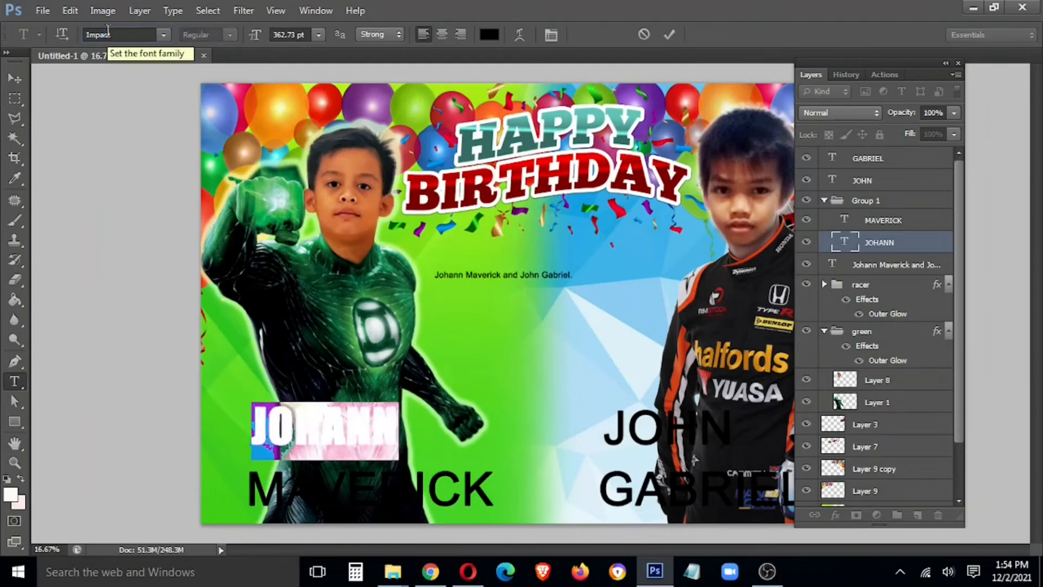
key(ctrl+Return)
double_click(342, 484)
click(101, 32)
text(Imp)
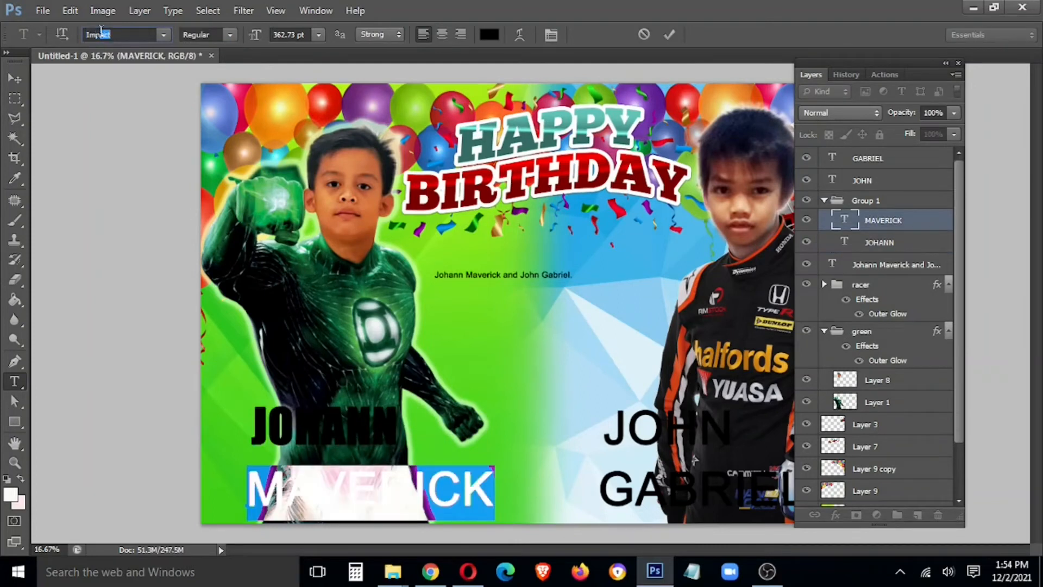
key(Return)
key(ctrl+Return)
- Nudge the JOHANN text slightly into a new position
key(v)
right_click(330, 293)
click(378, 318)
mouse_move(381, 442)
mouse_down()
mouse_move(408, 451)
mouse_move(365, 454)
mouse_up()
- Delete the black JOHN and GABRIEL text layers
right_click(676, 428)
click(713, 440)
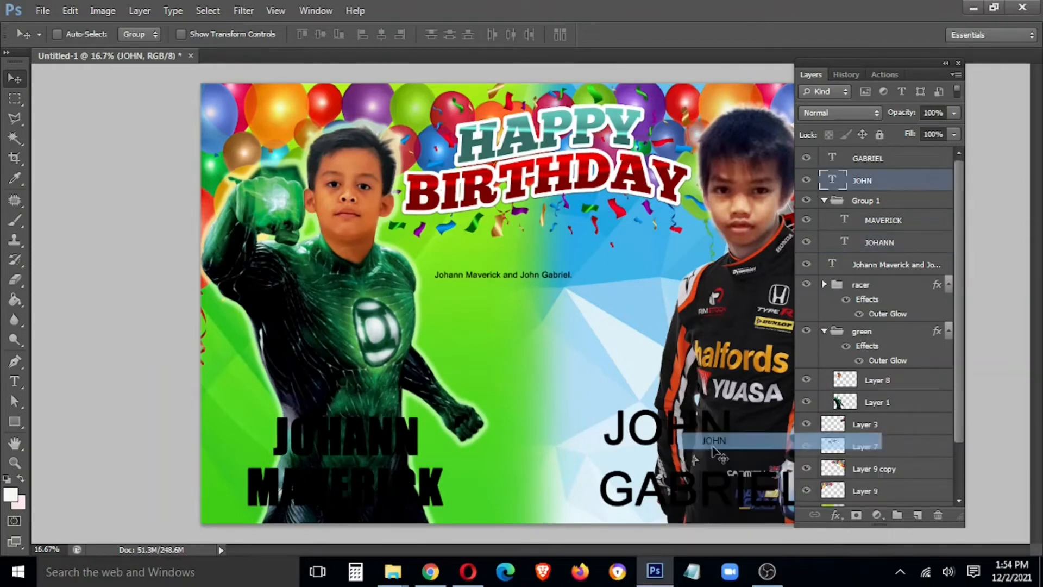
key(Delete)
right_click(721, 478)
click(751, 364)
key(Delete)
key(Tab)
key(t)
key(Tab)
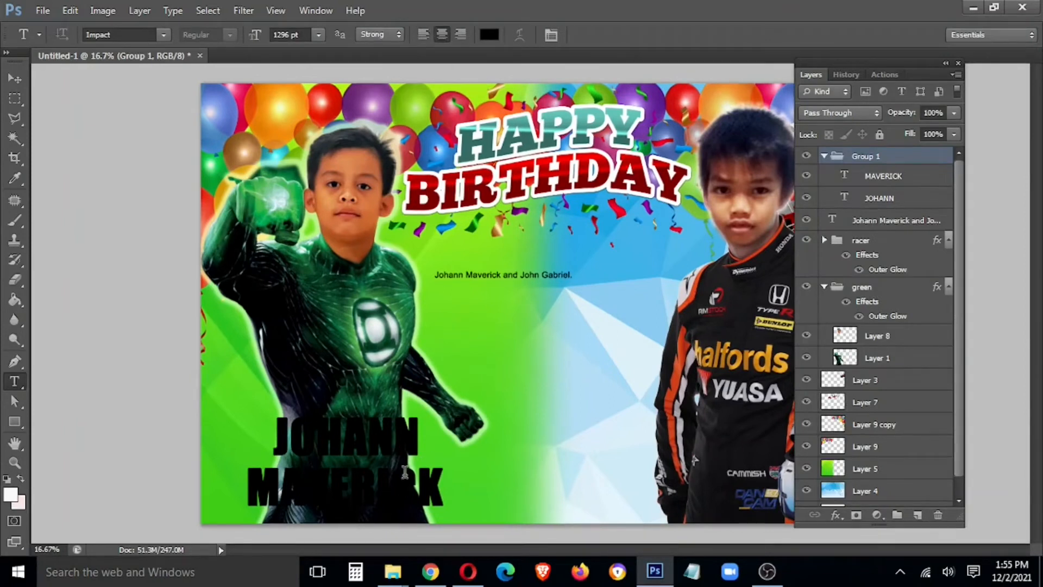
- Centre-align the MAVERICK and JOHANN text
key(v)
right_click(388, 356)
click(439, 379)
key(t)
key(Tab)
key(Tab)
click(443, 35)
click(388, 427)
key(ctrl+a)
click(442, 36)
key(ctrl+Return)
- Move MAVERICK and JOHANN so JOHANN sits centred above MAVERICK
key(v)
right_click(294, 442)
shift+click(342, 329)
right_click(315, 479)
shift+click(359, 367)
drag(332, 478, 443, 481)
right_click(306, 437)
click(365, 321)
drag(322, 433, 398, 439)
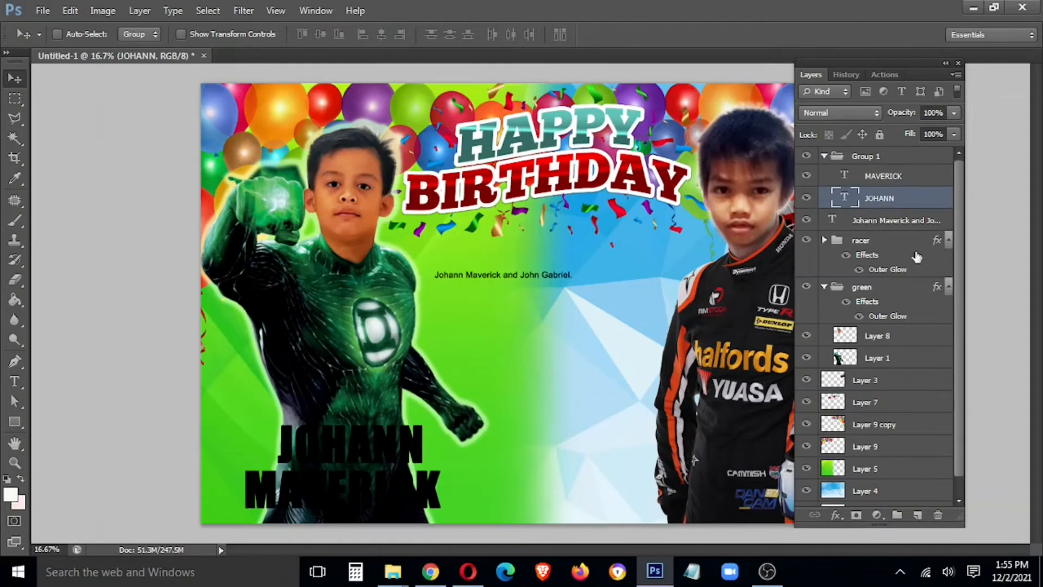
- Open and cancel the names group's layer style, then open MAVERICK's layer options
right_click(875, 156)
click(923, 165)
click(718, 119)
right_click(870, 179)
- Try a Color Overlay on MAVERICK's layer style, then remove it again
click(760, 84)
click(335, 252)
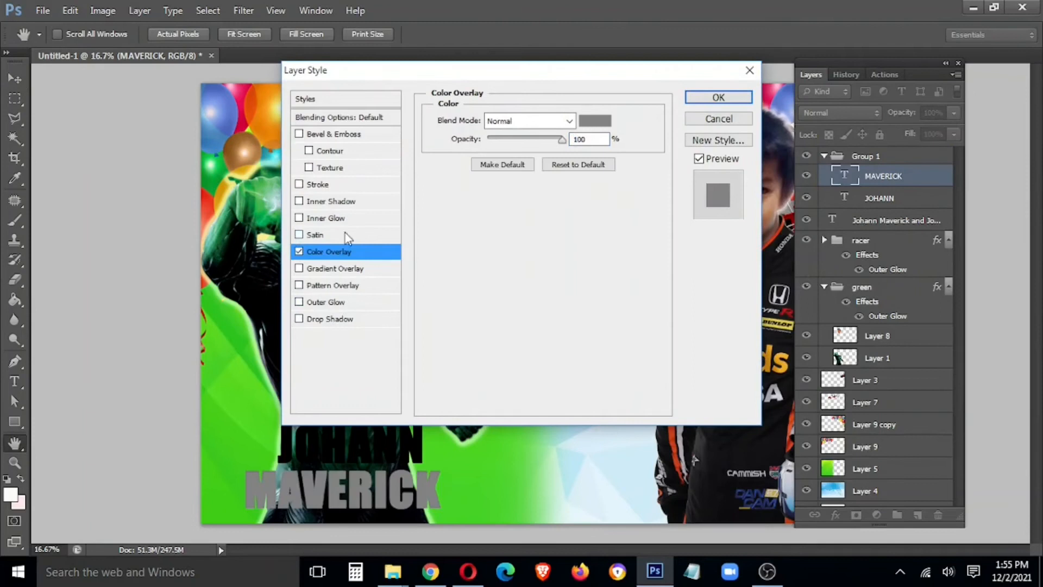
click(299, 251)
click(718, 119)
- Add a Gradient Overlay to Group 1 and make its left stop green
right_click(899, 160)
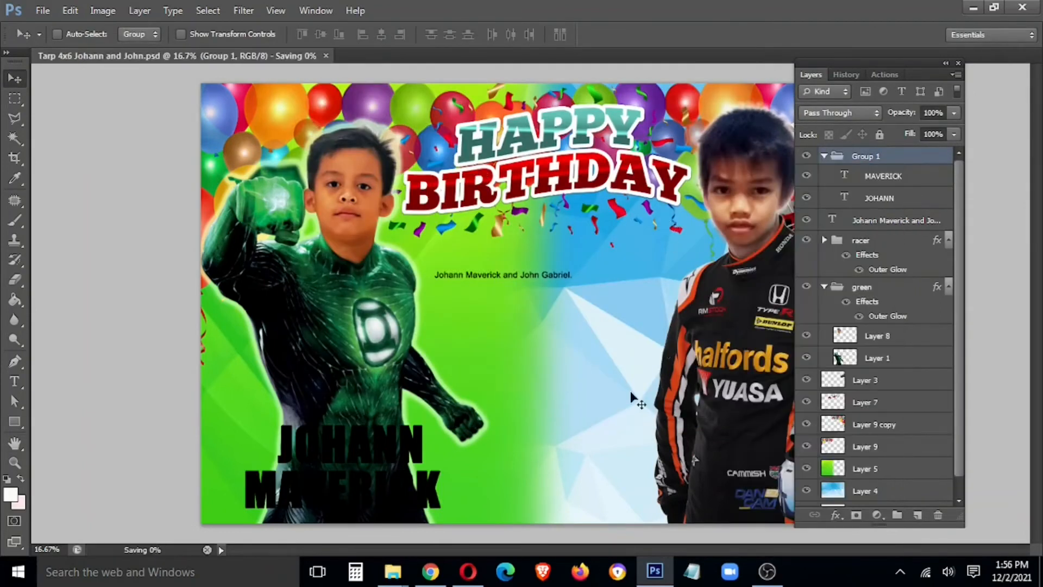
right_click(874, 156)
click(896, 164)
click(329, 268)
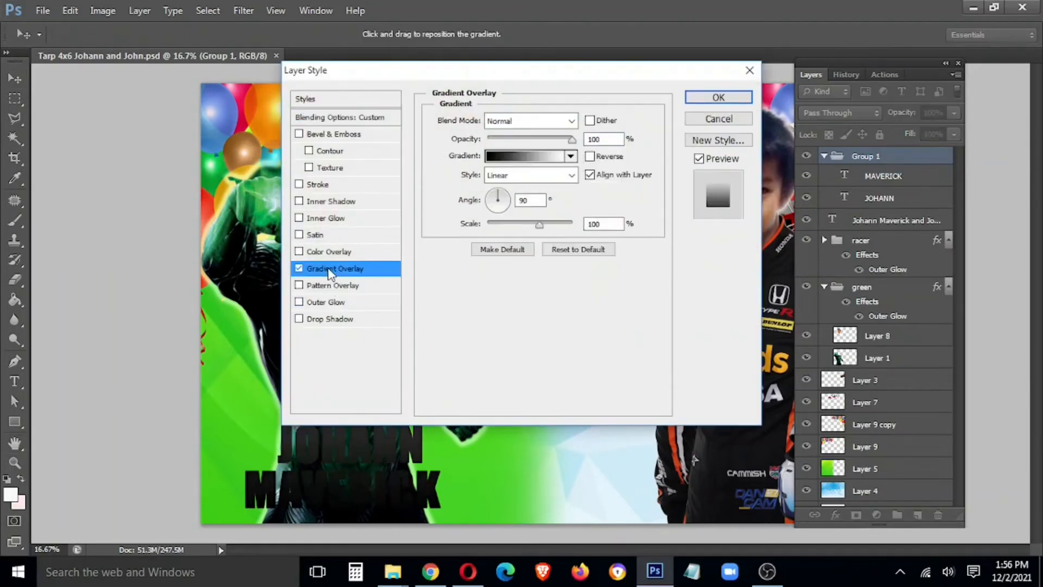
click(553, 157)
double_click(76, 463)
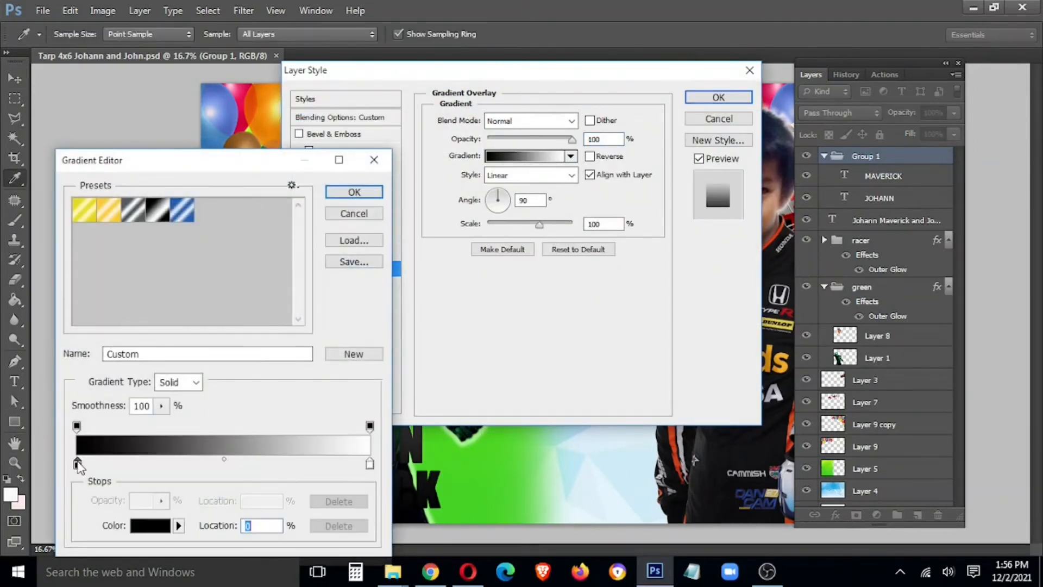
click(483, 491)
click(437, 449)
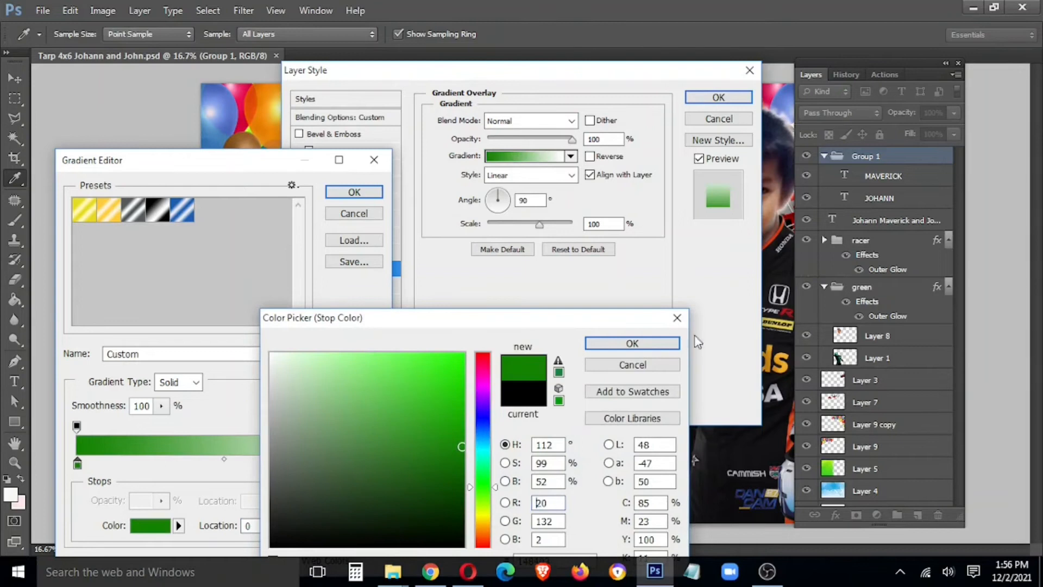
click(632, 343)
click(354, 192)
- Set the gradient's right stop to a dark green
click(565, 158)
click(370, 464)
double_click(371, 465)
click(482, 489)
drag(456, 413, 521, 457)
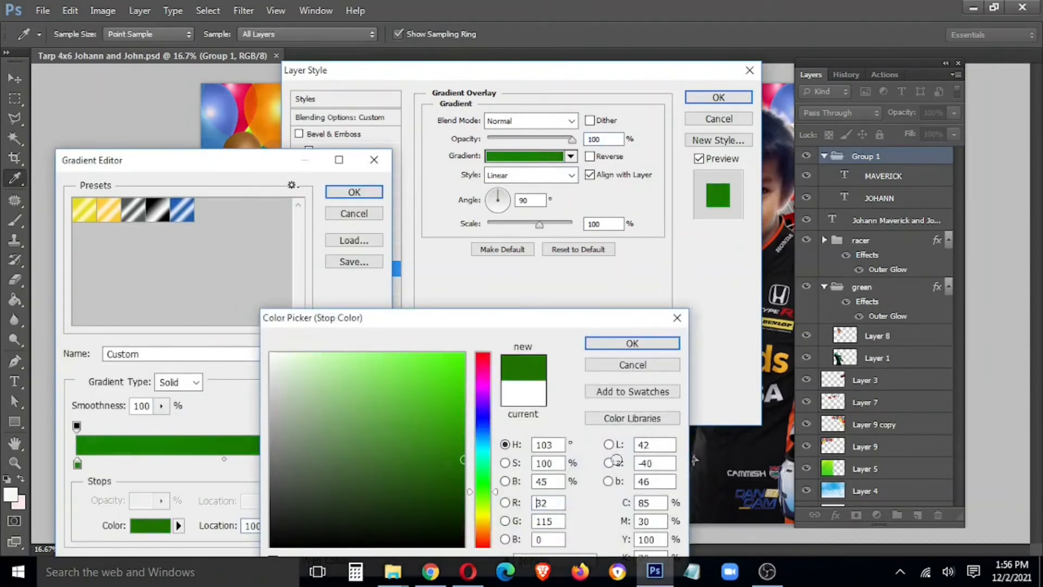
click(624, 346)
click(355, 191)
- Add a bright green middle stop at 45% of the gradient
click(524, 156)
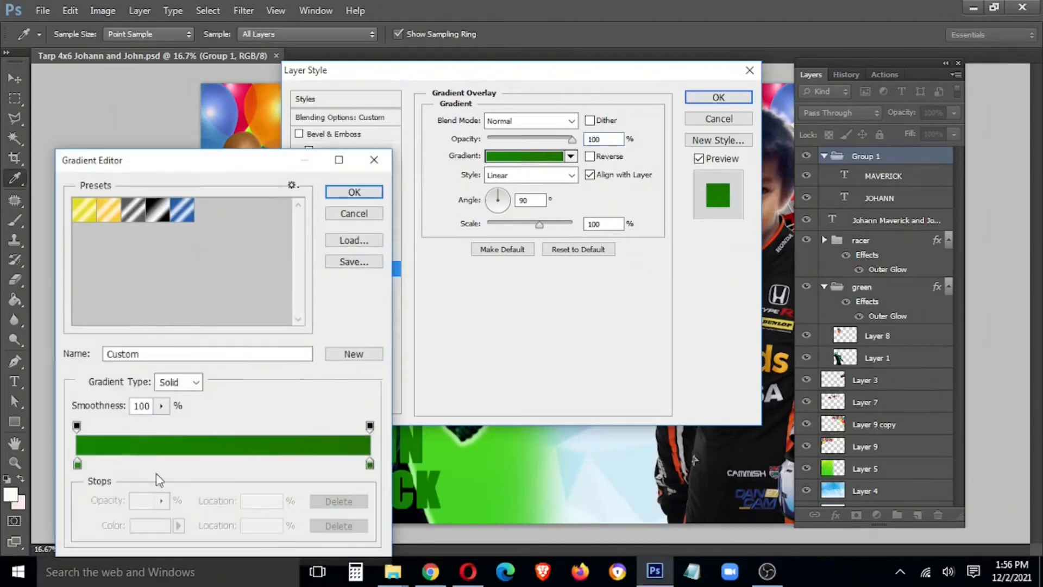
click(210, 464)
double_click(211, 465)
click(486, 488)
click(461, 359)
click(464, 353)
click(632, 343)
click(352, 192)
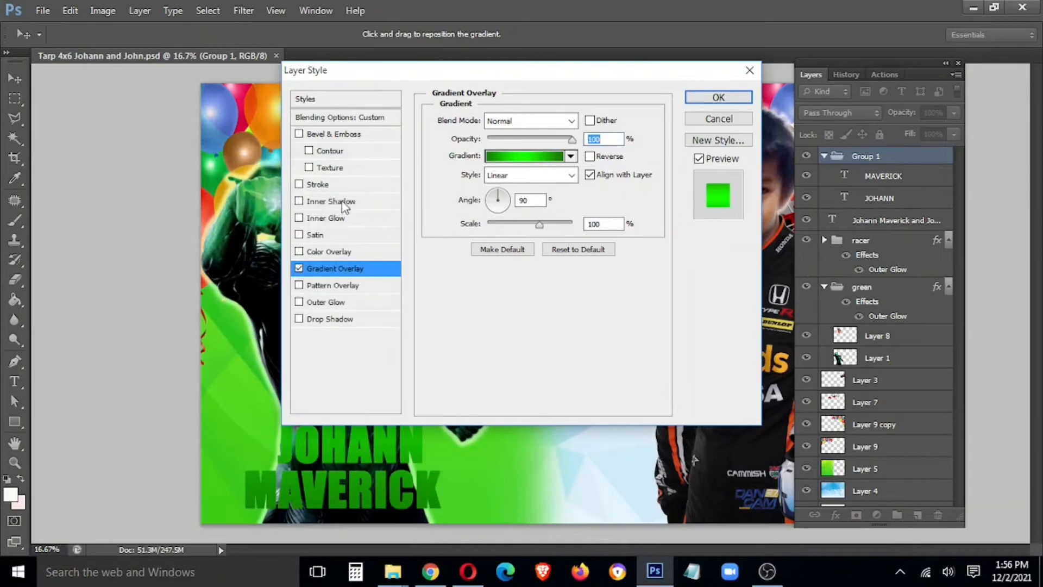
- Add a dark green Stroke around the name text
click(320, 185)
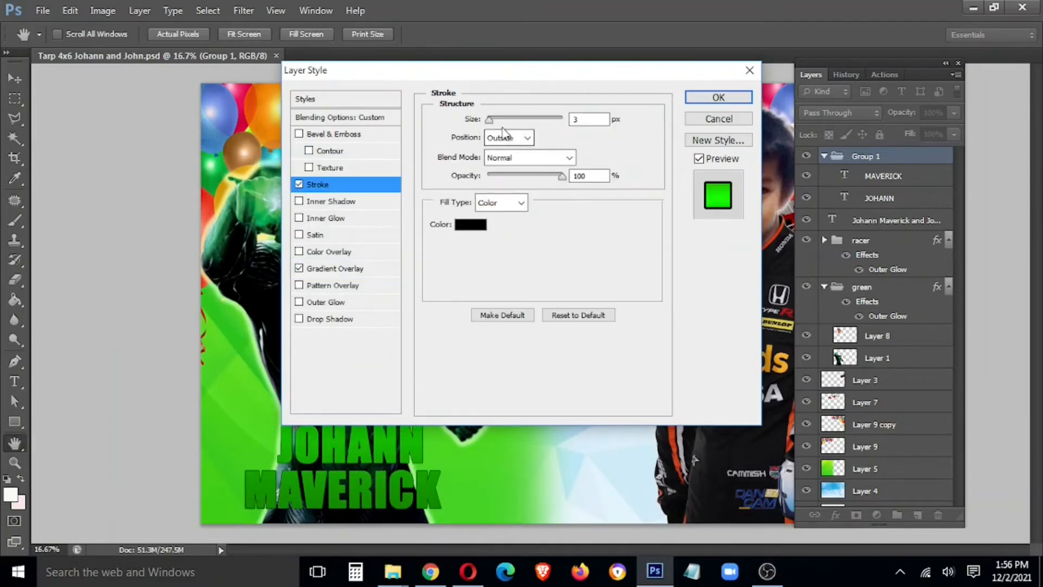
click(470, 225)
drag(463, 302, 717, 7)
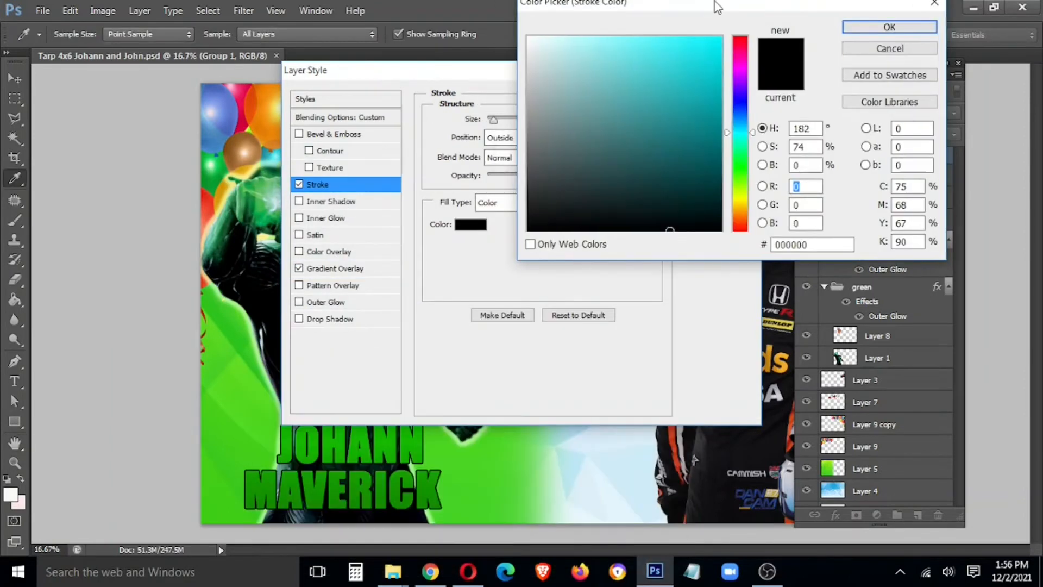
drag(710, 135, 816, 47)
mouse_move(685, 142)
mouse_down()
mouse_move(712, 174)
mouse_move(689, 203)
mouse_up()
click(889, 35)
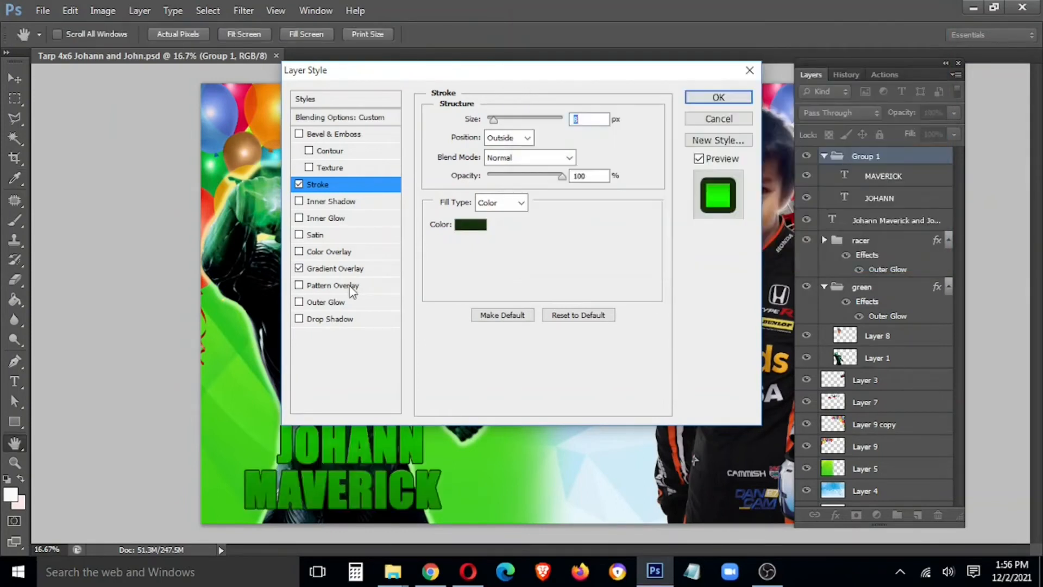
- Add Outer Glow with 24% spread and Bevel & Emboss to the names group
click(327, 302)
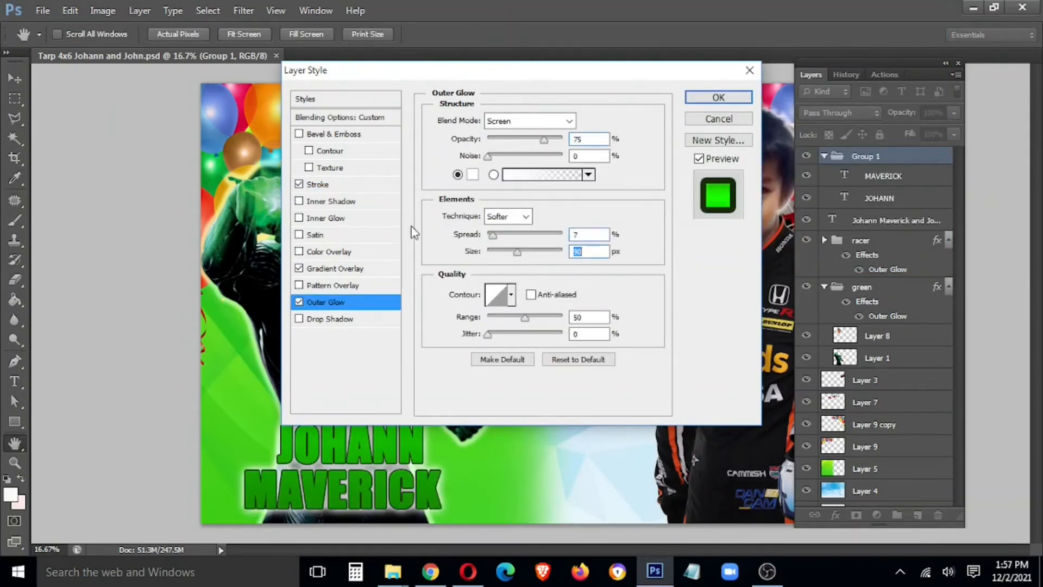
click(333, 136)
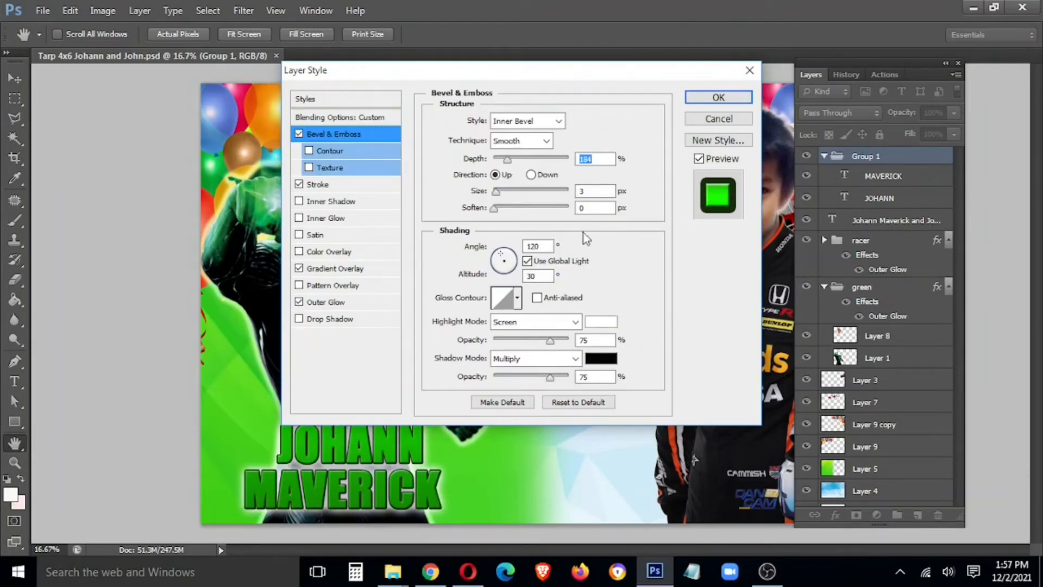
click(325, 270)
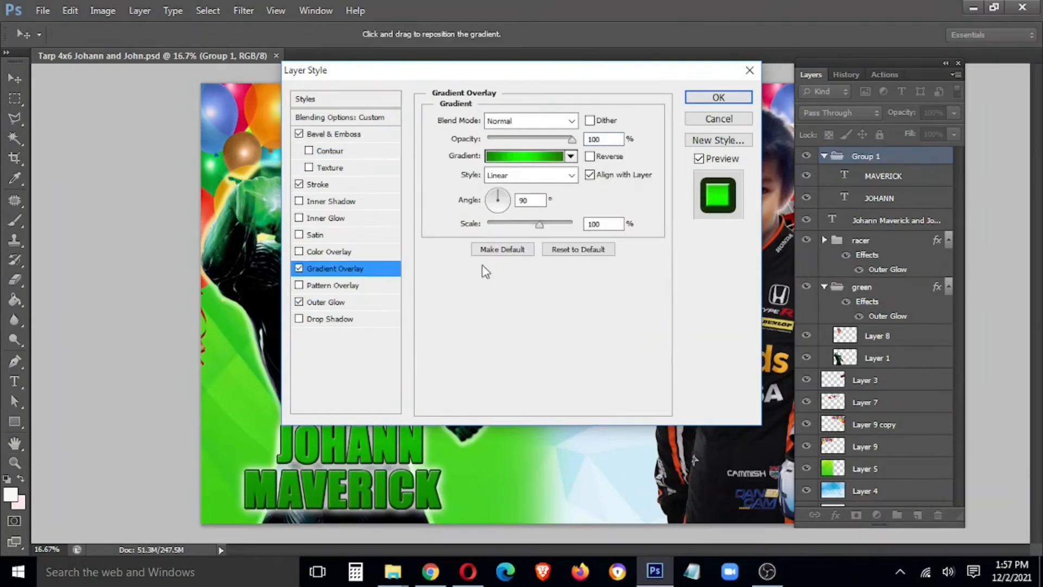
click(337, 190)
click(342, 308)
drag(494, 235, 528, 253)
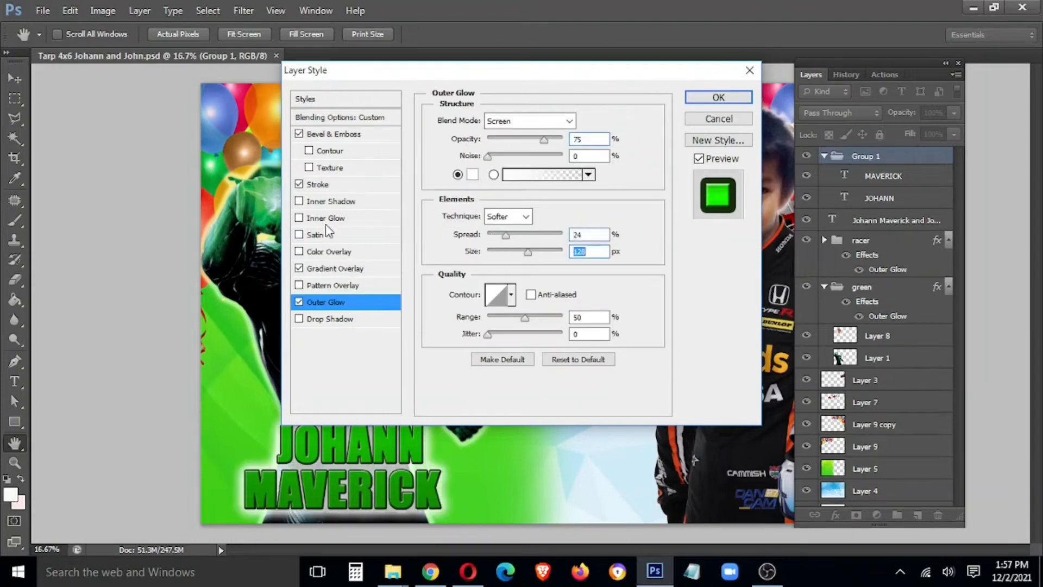
- Try a yellow-green gradient stop at 61%, then cancel that colour
click(333, 269)
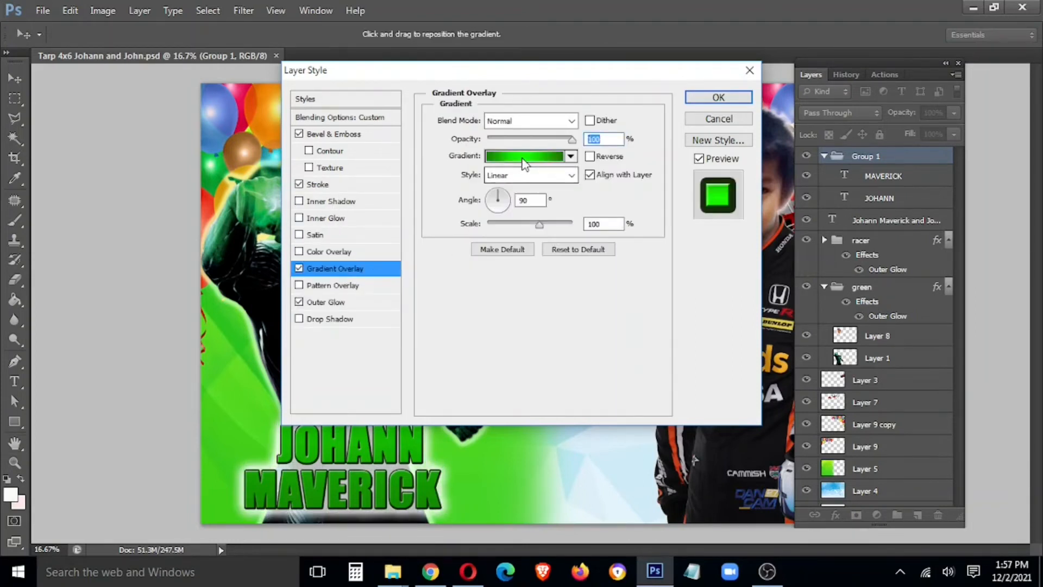
click(521, 156)
drag(215, 160, 627, 21)
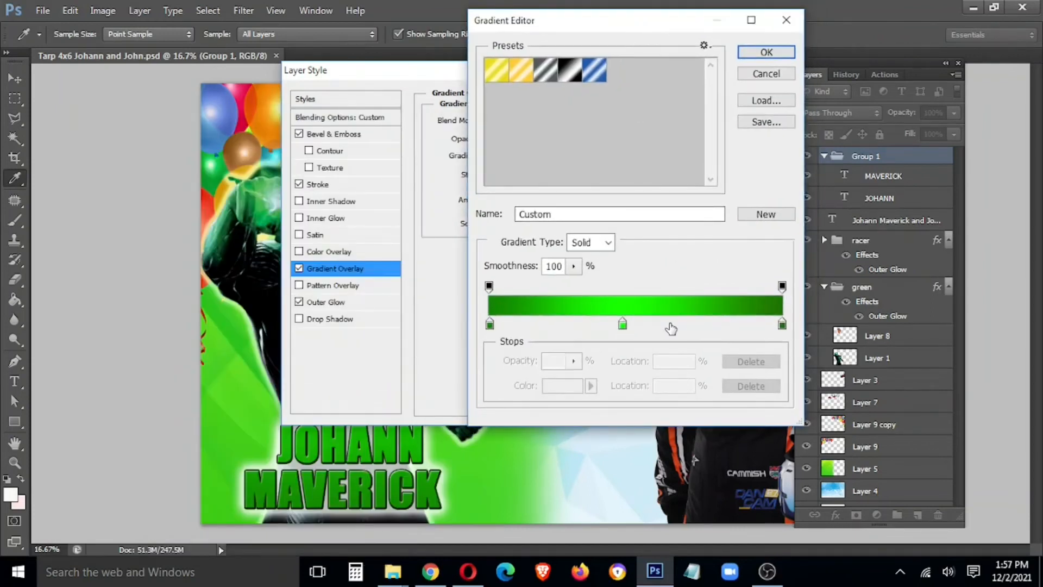
click(666, 323)
double_click(667, 326)
drag(645, 135, 720, 65)
click(855, 56)
click(780, 52)
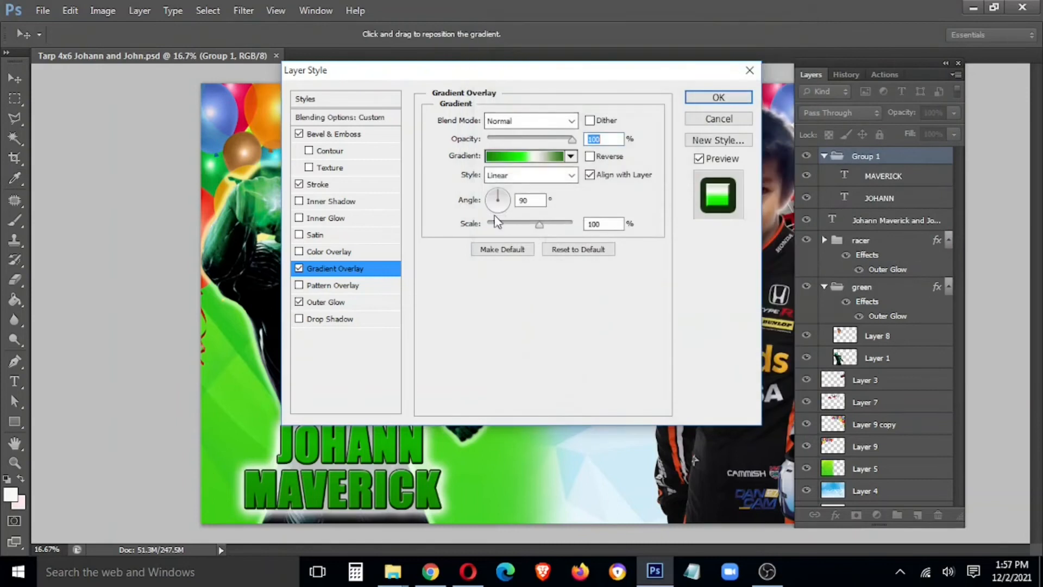
- Set the Gradient Overlay to angle 112° and scale 99%, then apply the effects
mouse_move(533, 222)
mouse_down()
mouse_move(491, 229)
mouse_move(682, 229)
mouse_move(545, 234)
mouse_move(538, 224)
mouse_up()
click(495, 195)
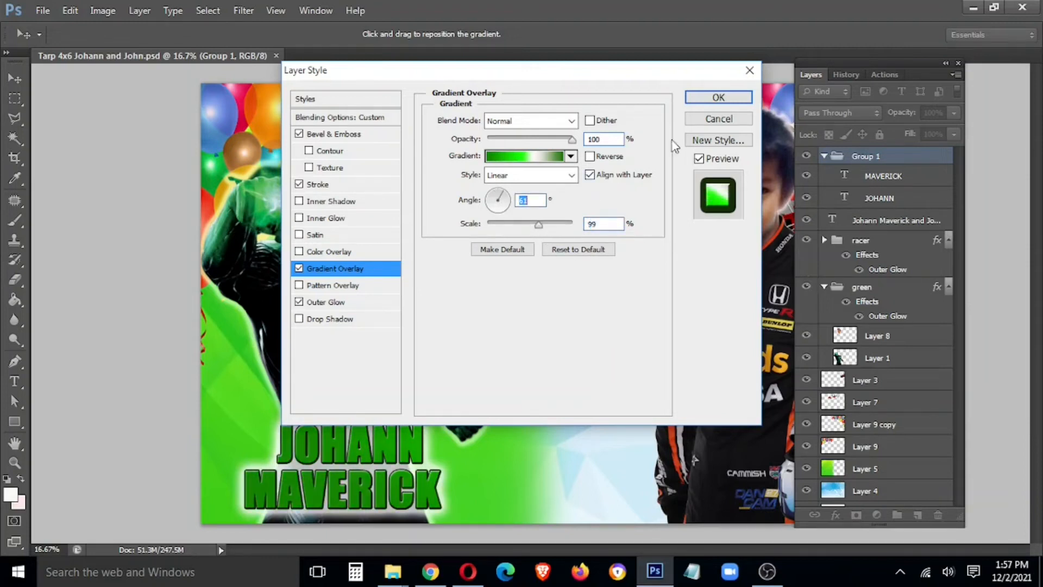
click(719, 101)
key(t)
click(405, 448)
key(Escape)
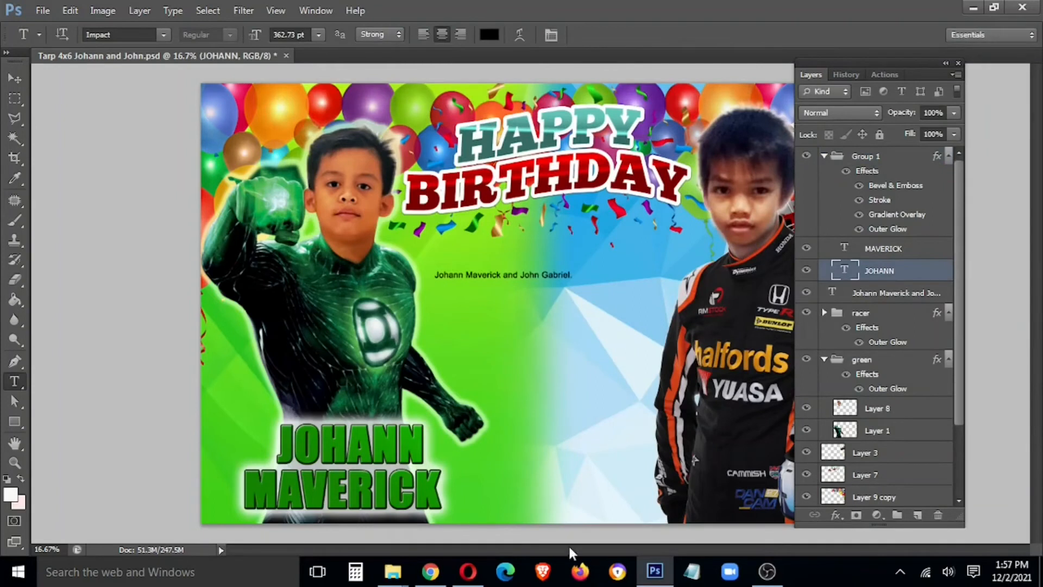
- Copy Group 1's layer effects and paste them onto the JOHANN and MAVERICK layers
key(alt+bracketright)
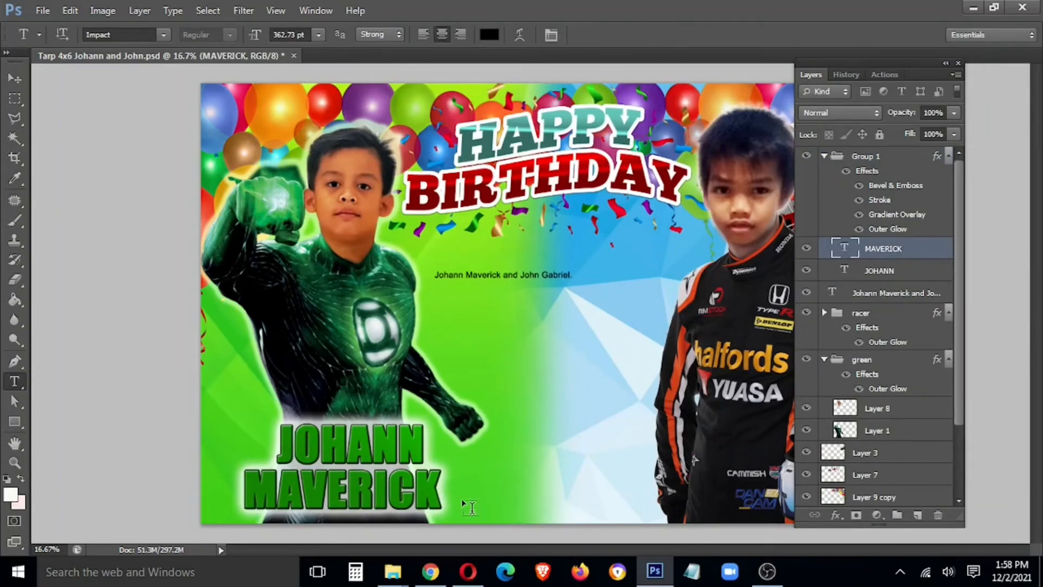
key(v)
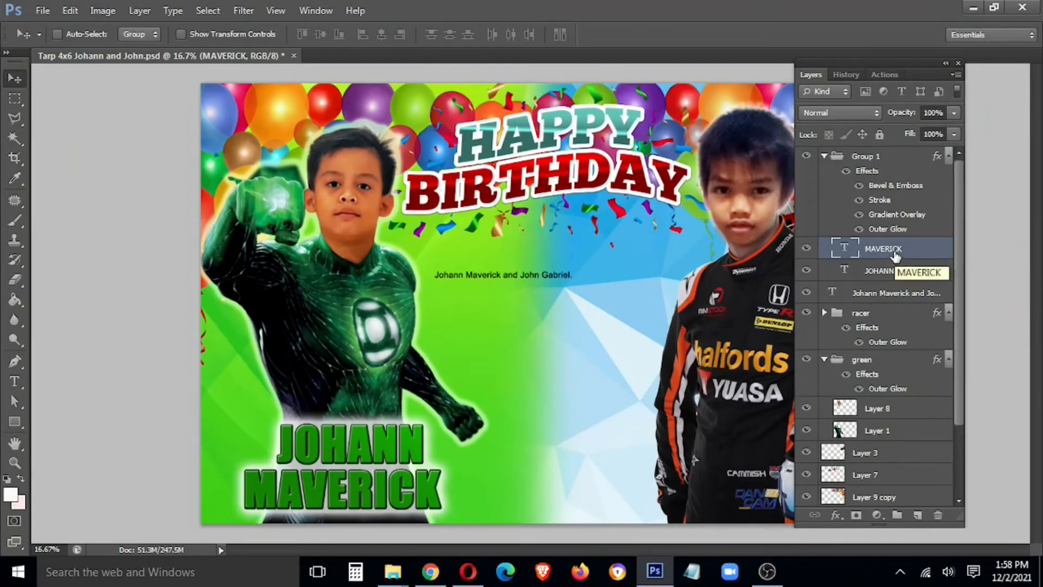
right_click(879, 168)
click(938, 393)
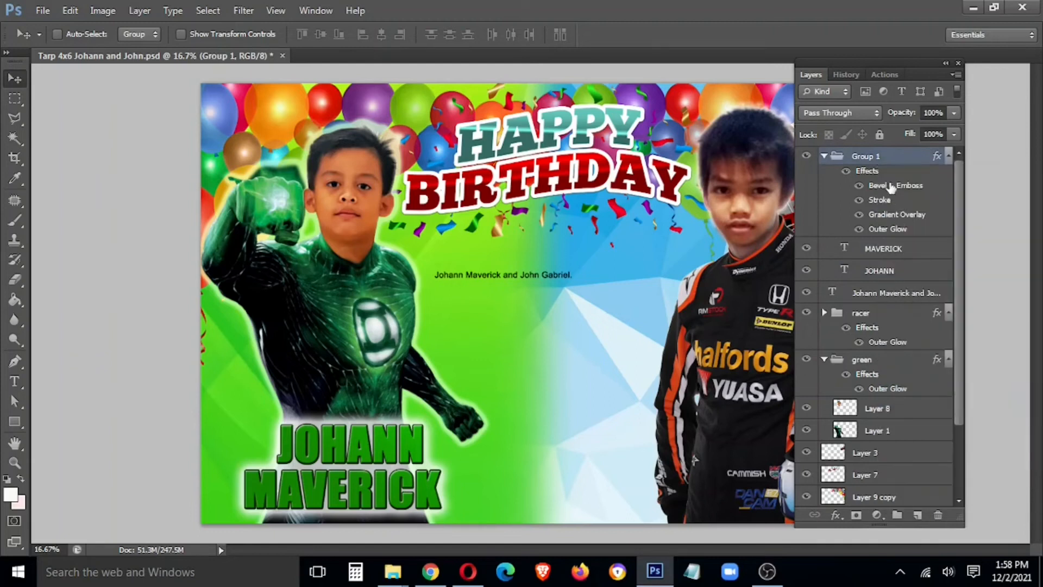
click(889, 270)
shift+click(889, 249)
right_click(889, 249)
click(758, 438)
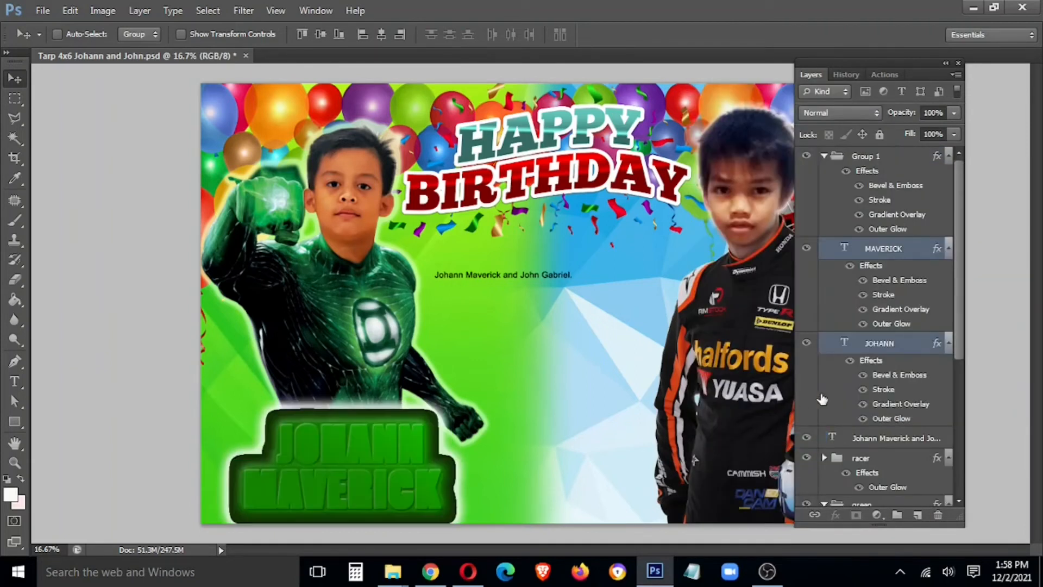
- Hide MAVERICK's Stroke, JOHANN's Outer Glow, and the group's Gradient Overlay
click(863, 295)
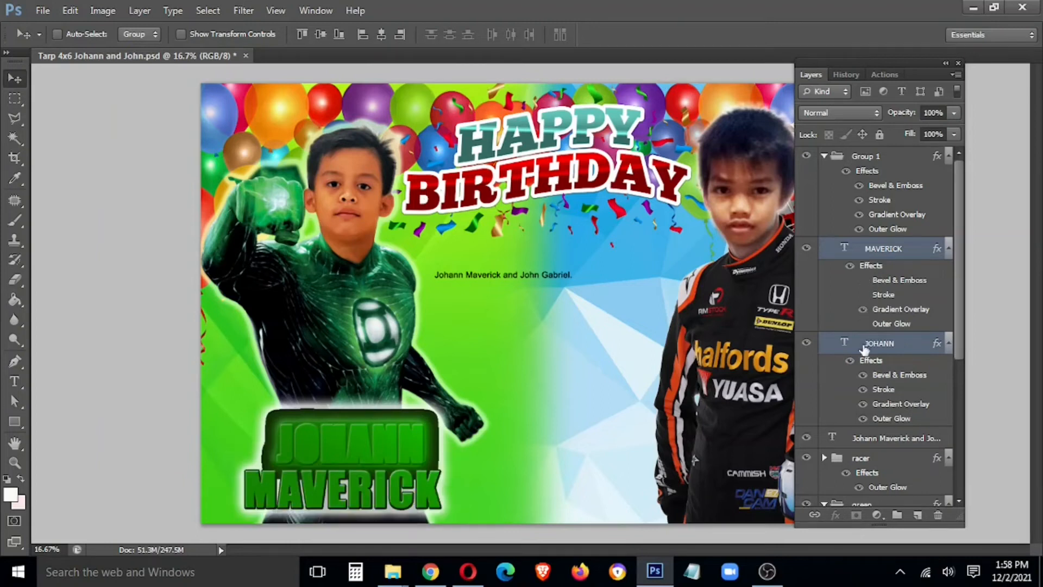
click(862, 418)
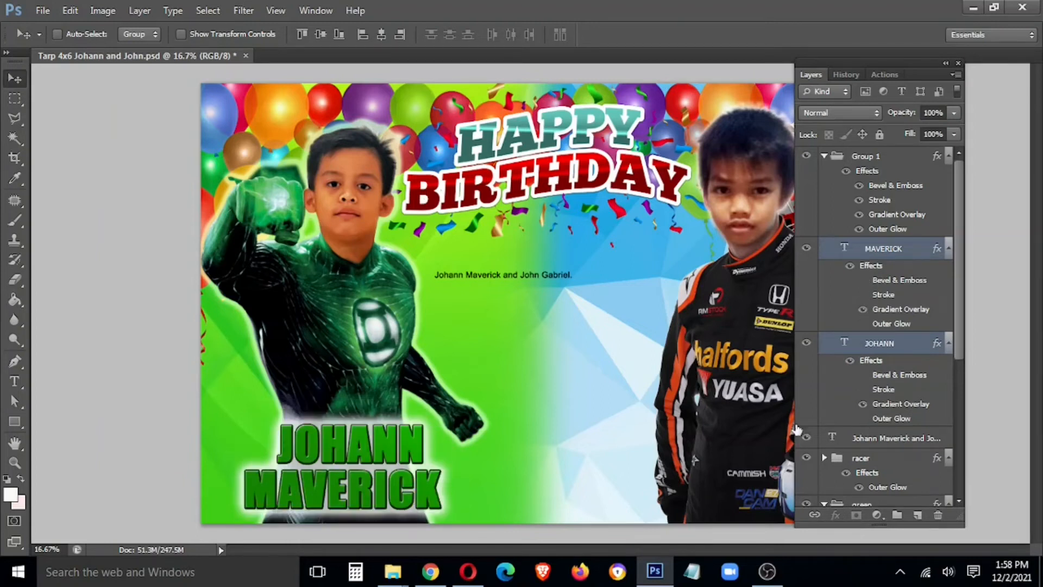
click(861, 216)
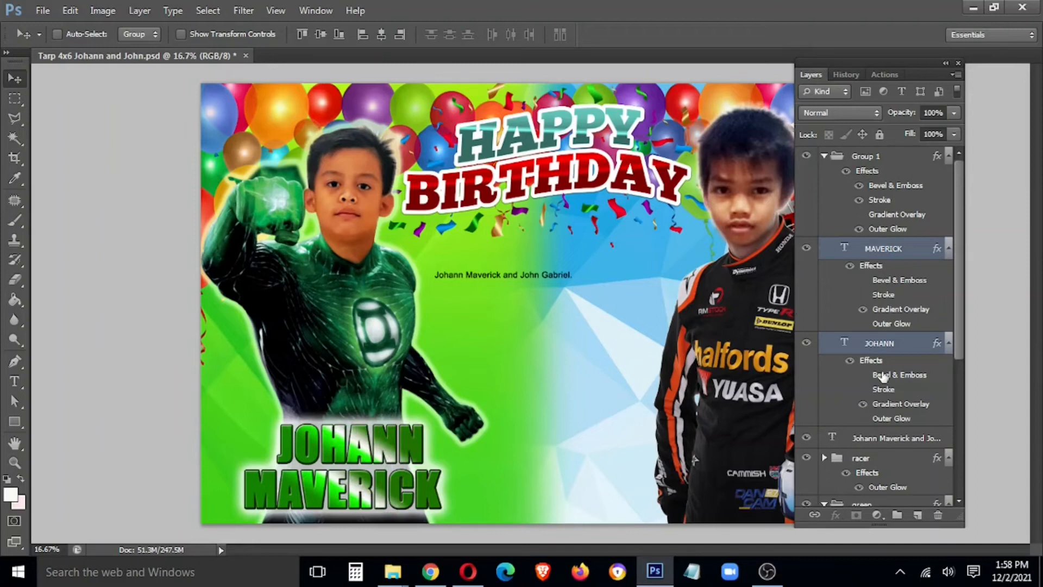
double_click(899, 309)
- Replace MAVERICK's whitish gradient stop with a bright green stop at 27%
click(548, 158)
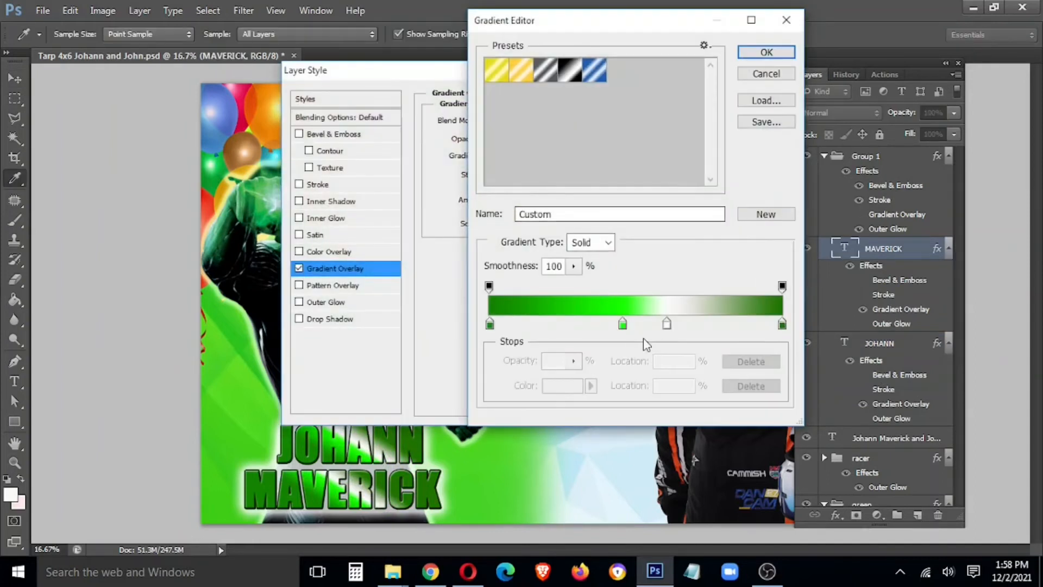
drag(663, 324, 672, 366)
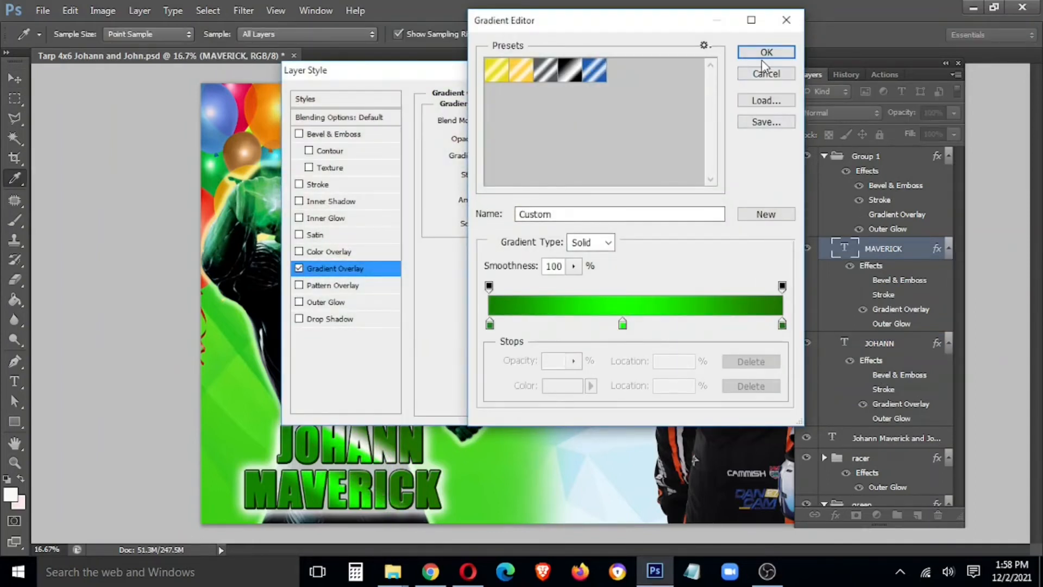
click(612, 324)
double_click(612, 324)
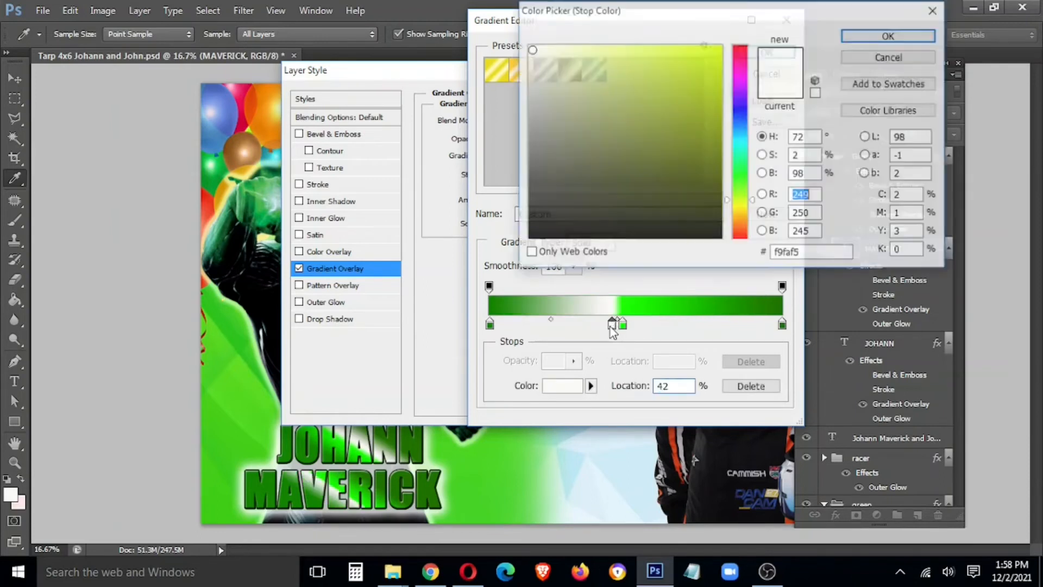
click(349, 463)
click(889, 35)
drag(611, 325, 684, 333)
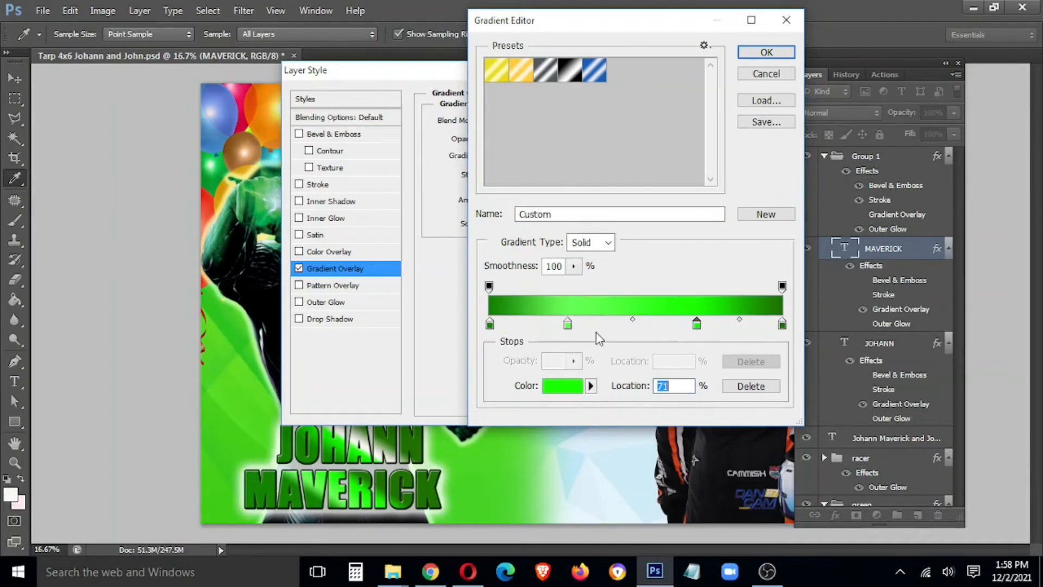
- Darken the 27% stop, add a dark green stop at 20%, and set scale to 150%
double_click(567, 325)
click(325, 483)
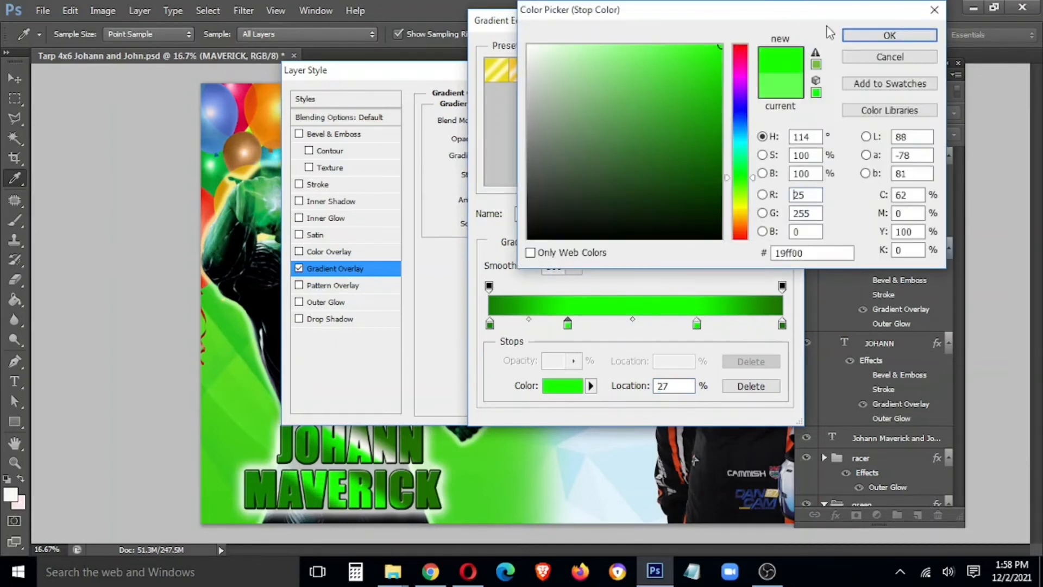
click(890, 35)
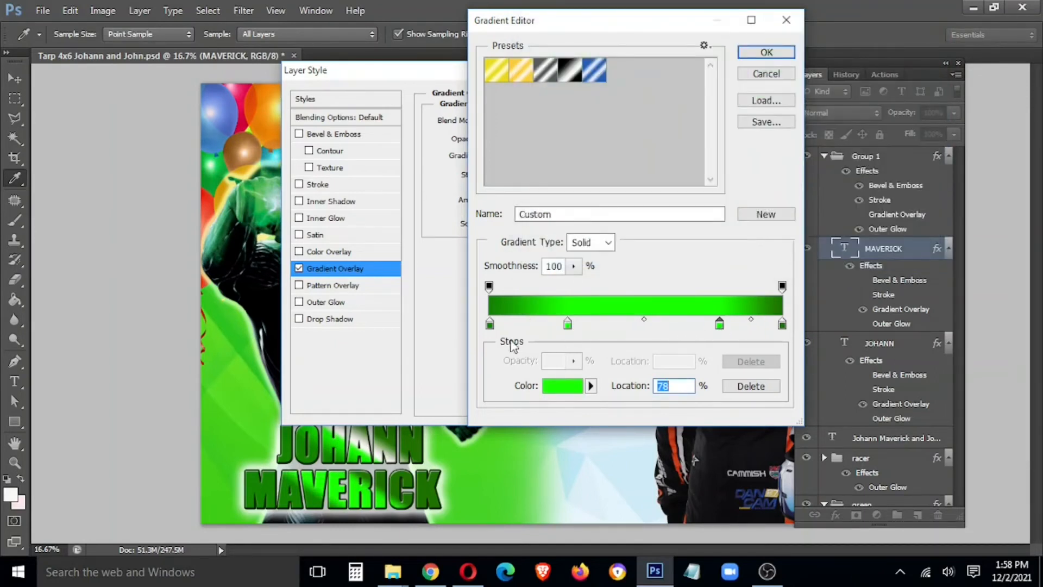
click(549, 326)
drag(537, 329, 543, 355)
click(566, 324)
click(782, 53)
drag(540, 227, 584, 228)
click(718, 97)
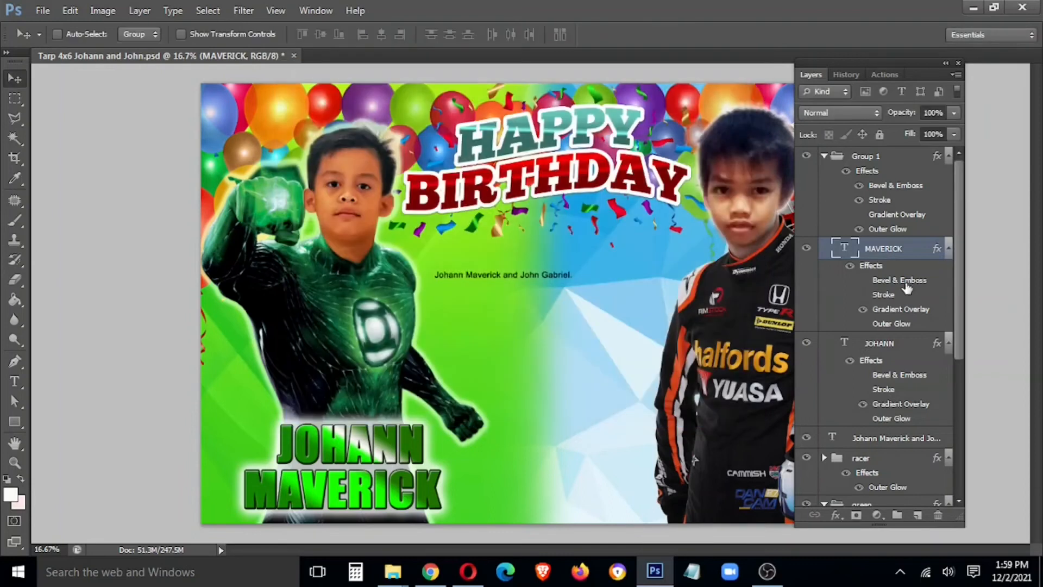
- Copy MAVERICK's layer style and paste it onto the JOHANN layer
right_click(899, 253)
click(771, 427)
right_click(884, 343)
click(745, 439)
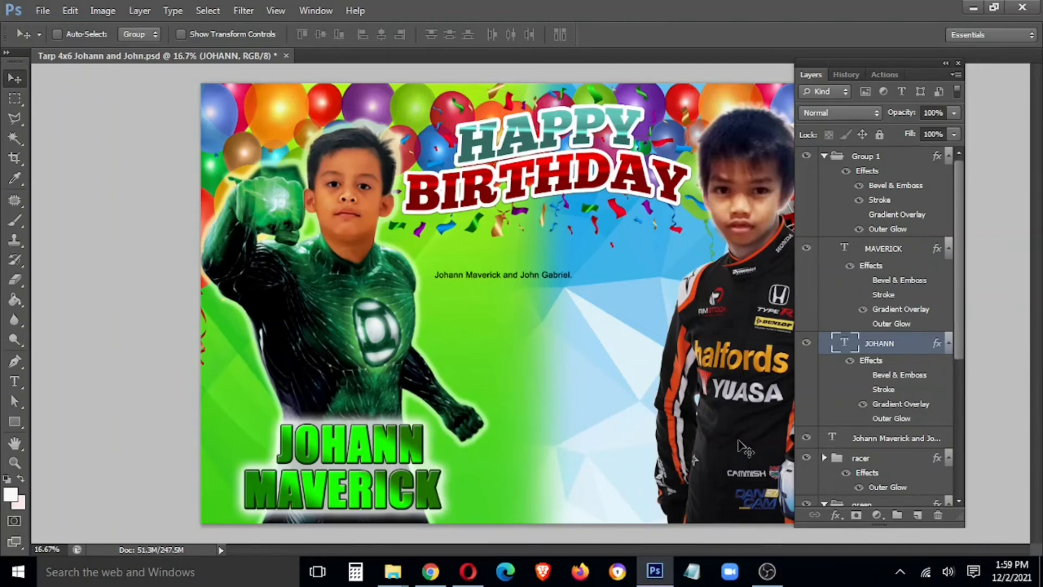
- Brighten the green of JOHANN's gradient stops at 0% and the right end
double_click(893, 405)
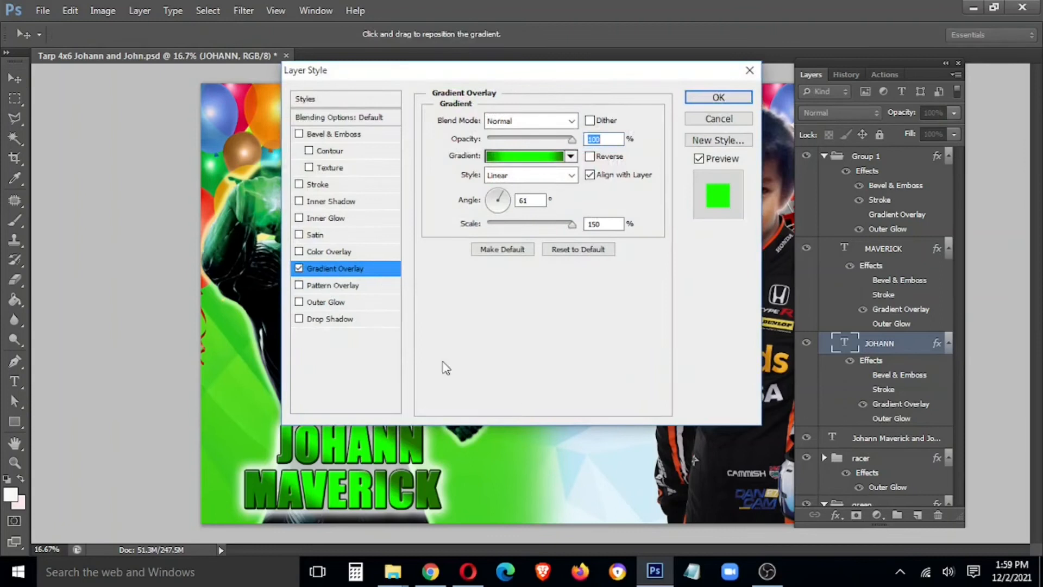
click(522, 156)
double_click(782, 324)
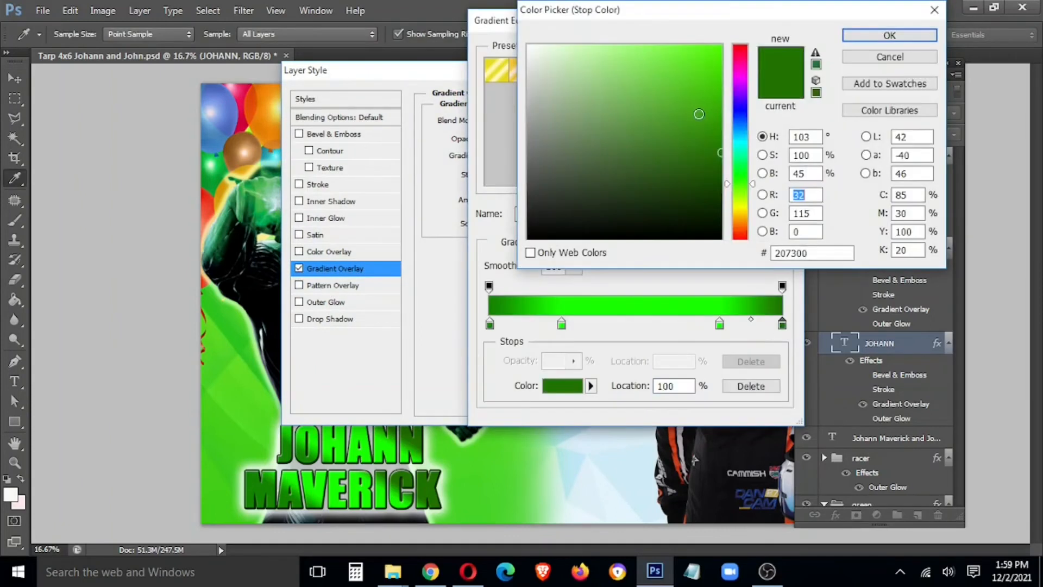
drag(699, 112, 734, 102)
key(Return)
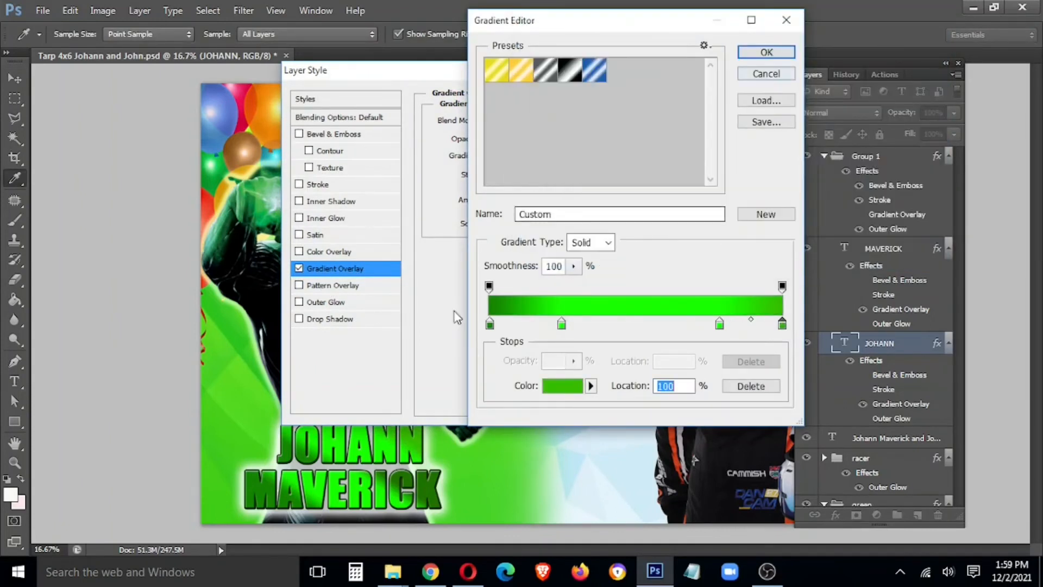
double_click(489, 324)
drag(692, 99, 726, 92)
click(869, 35)
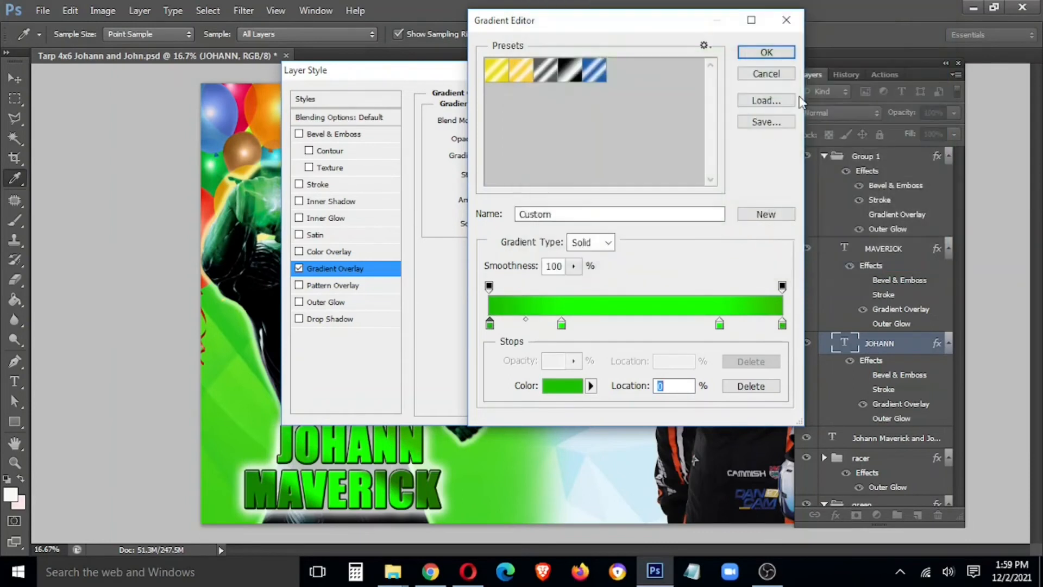
click(764, 53)
click(720, 97)
- Copy JOHANN's brighter layer style and select the MAVERICK layer to receive it
right_click(875, 343)
click(752, 422)
right_click(304, 491)
click(380, 372)
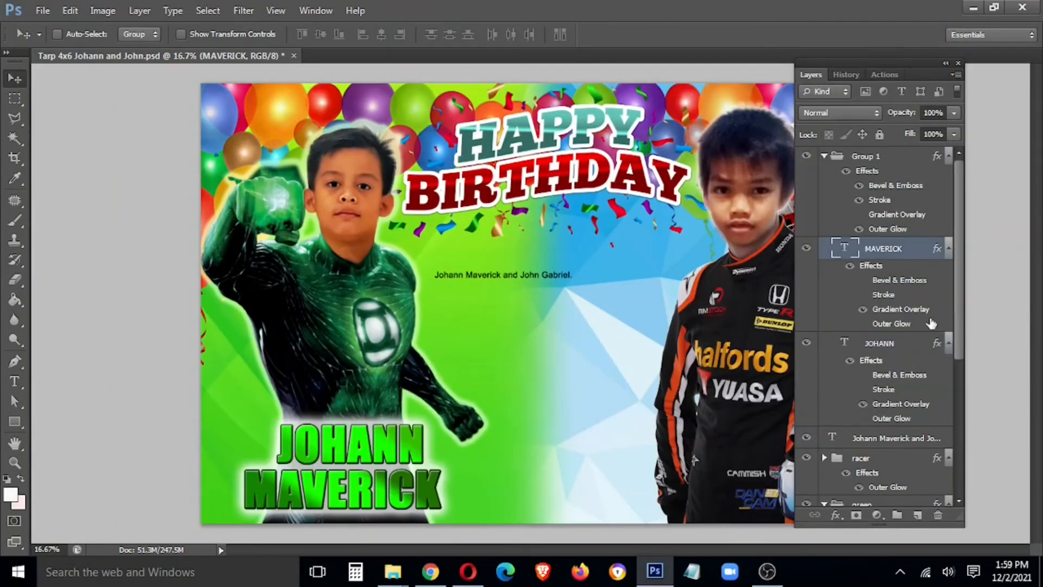
right_click(882, 248)
- Paste JOHANN's style onto MAVERICK, then duplicate the name group to the right-hand boy
click(728, 440)
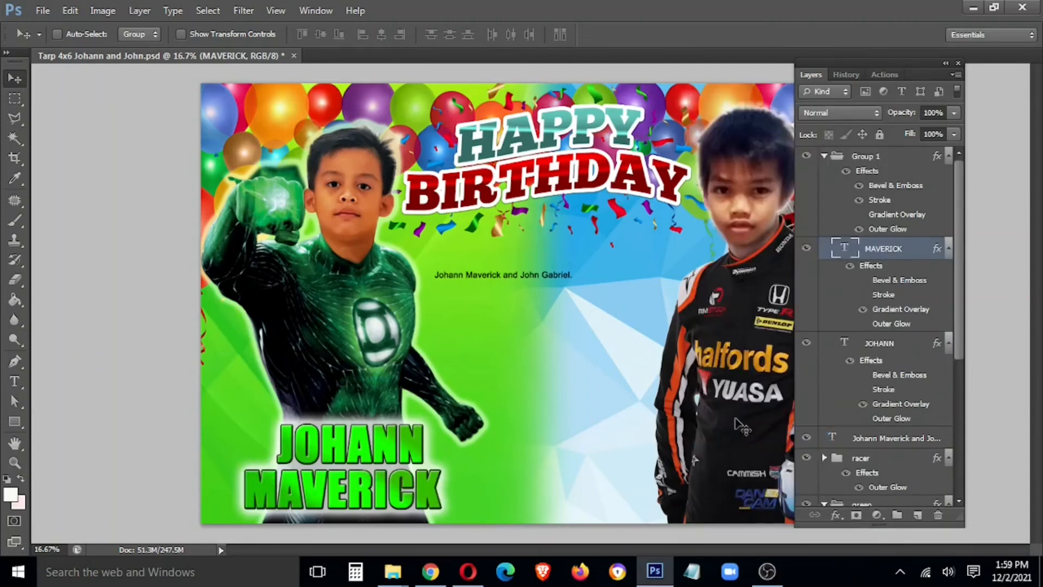
click(825, 156)
drag(383, 486, 762, 481)
- Retype the copied names as JOHN and GABRIEL
key(Tab)
key(t)
double_click(724, 436)
text(JOHN)
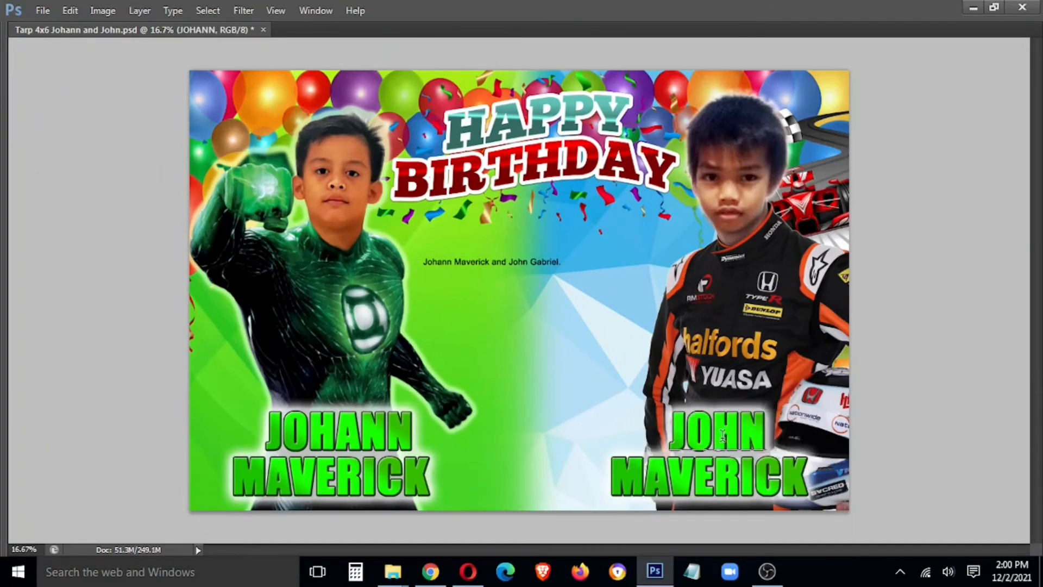
double_click(726, 466)
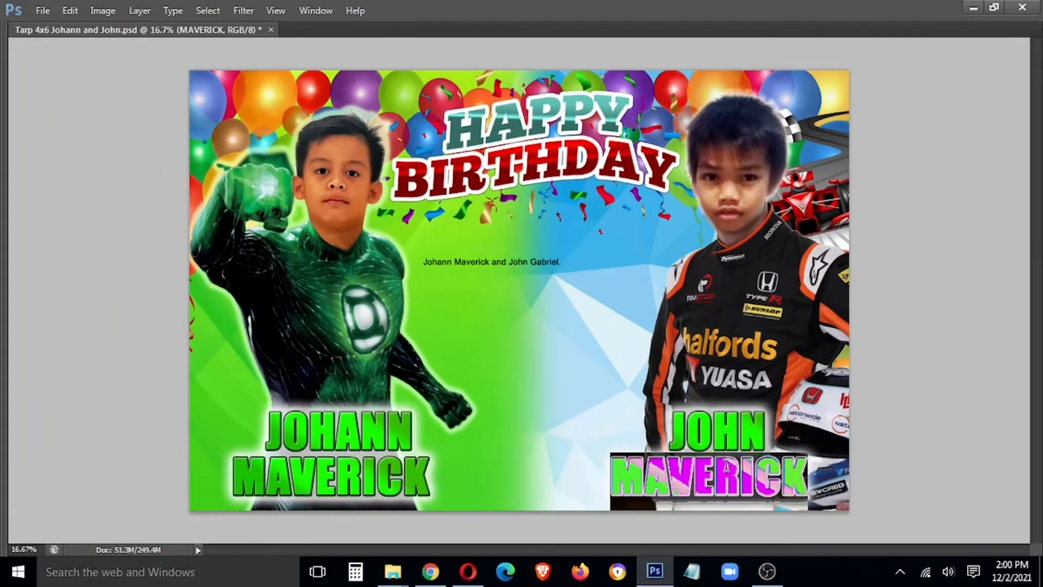
text(GABRIEL)
key(ctrl+Return)
- Shift JOHN and GABRIEL further right and move the Layers panel to the left
right_click(732, 445)
shift+click(761, 331)
drag(750, 439, 775, 437)
key(Tab)
drag(903, 67, 168, 83)
- Open the GABRIEL layer's Gradient Overlay settings in Blending Options
click(152, 267)
right_click(152, 266)
click(207, 85)
click(334, 268)
- Add a new orange-red stop to GABRIEL's gradient, sampling orange from the racing suit
click(547, 156)
click(562, 324)
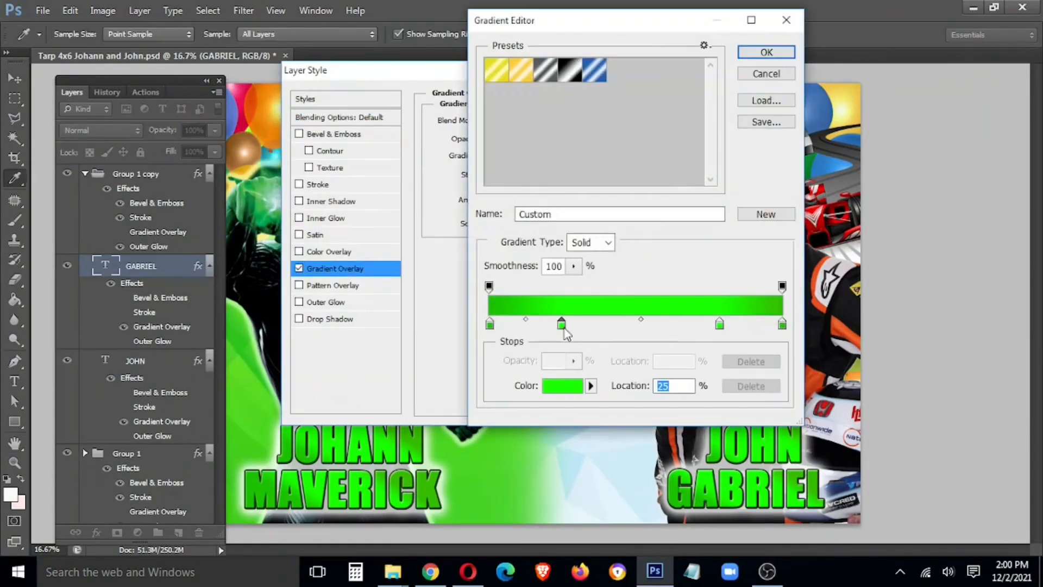
double_click(562, 324)
drag(740, 178, 755, 30)
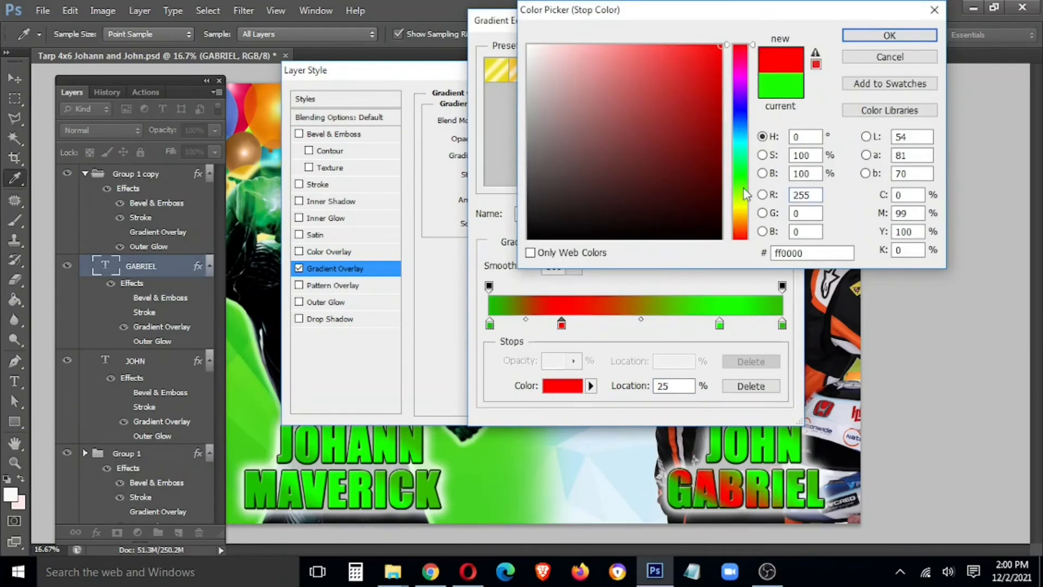
click(816, 372)
drag(698, 152, 755, 26)
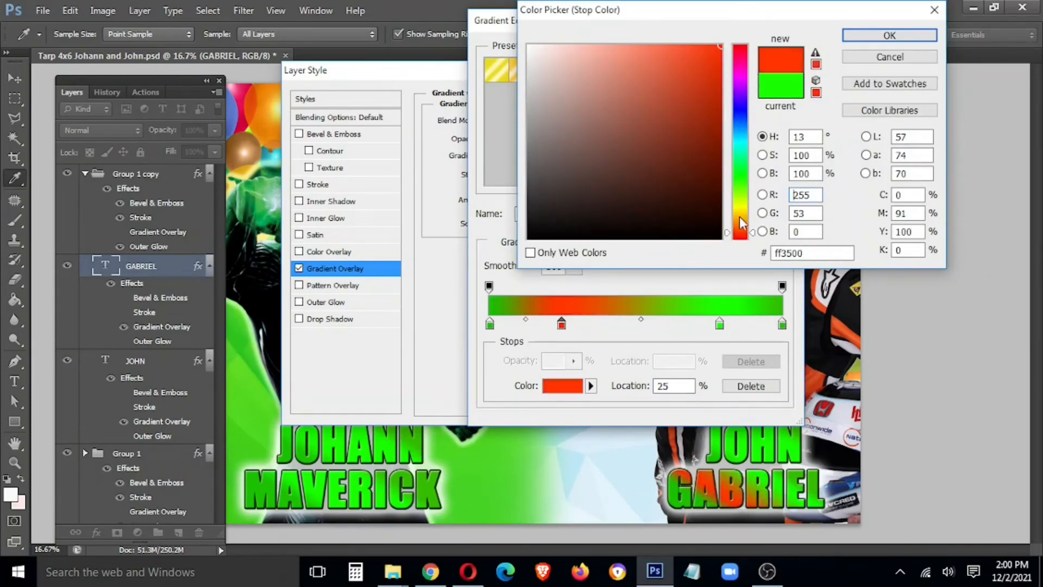
click(739, 223)
- Recolour the 78% and 100% gradient stops from green to orange
click(880, 36)
double_click(720, 323)
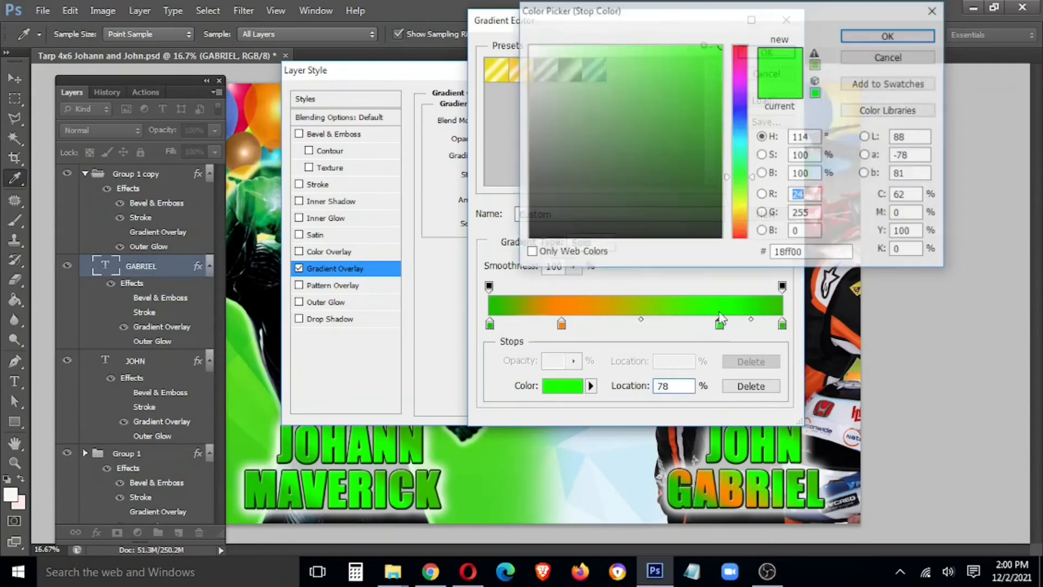
click(739, 224)
click(740, 231)
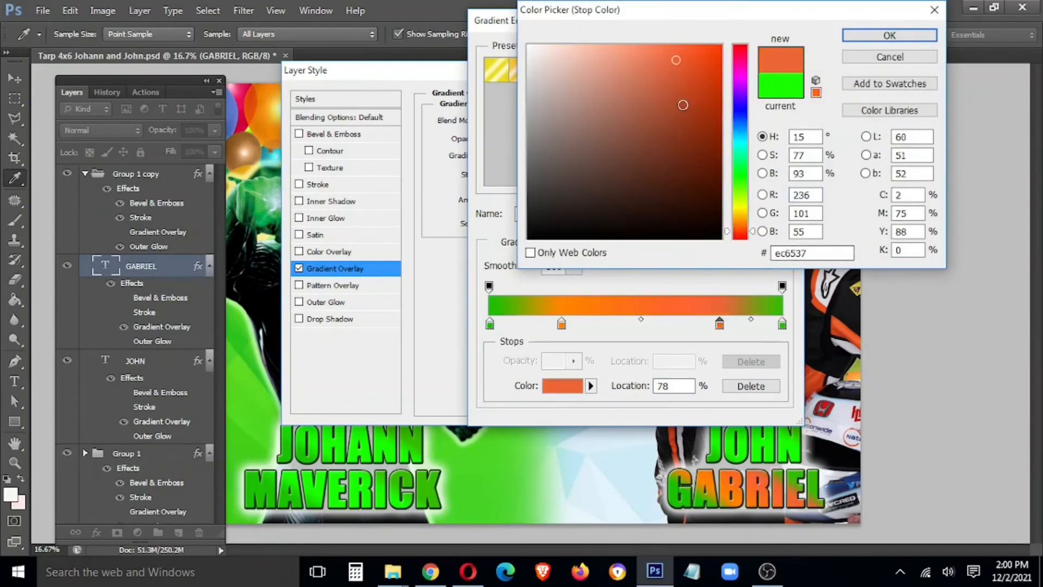
click(740, 219)
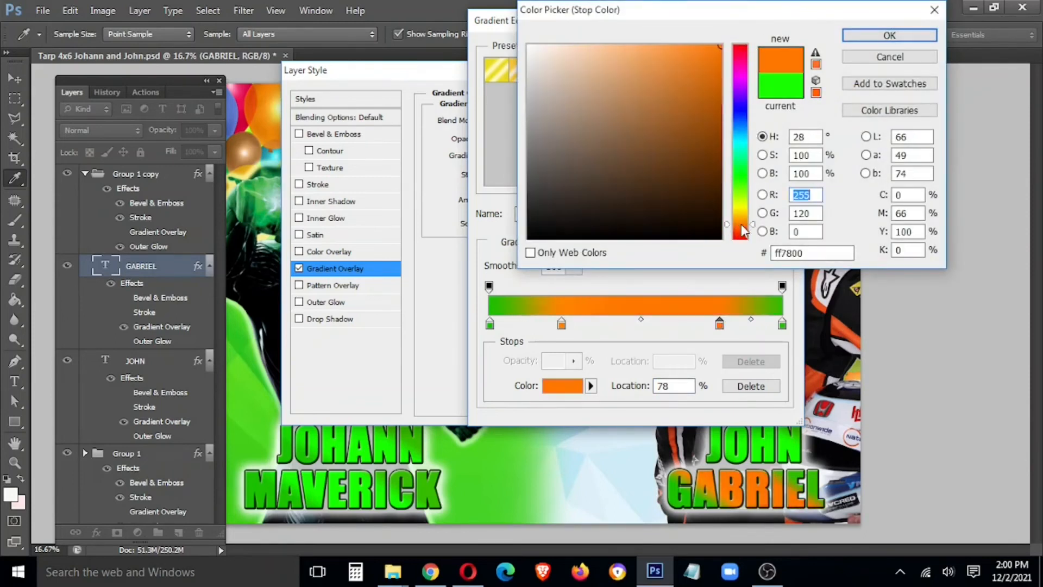
click(889, 35)
double_click(782, 324)
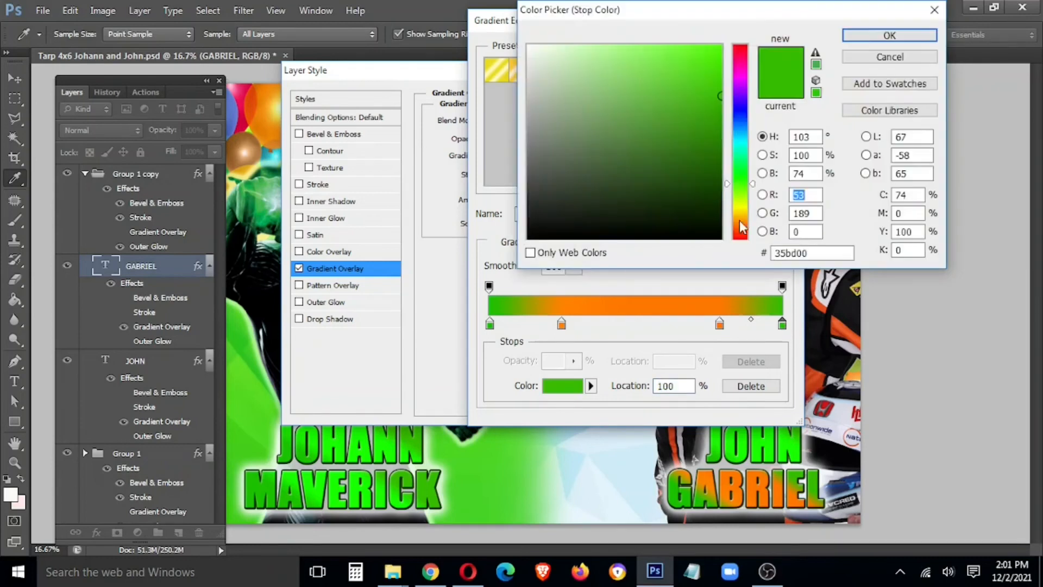
click(740, 220)
click(722, 103)
click(720, 62)
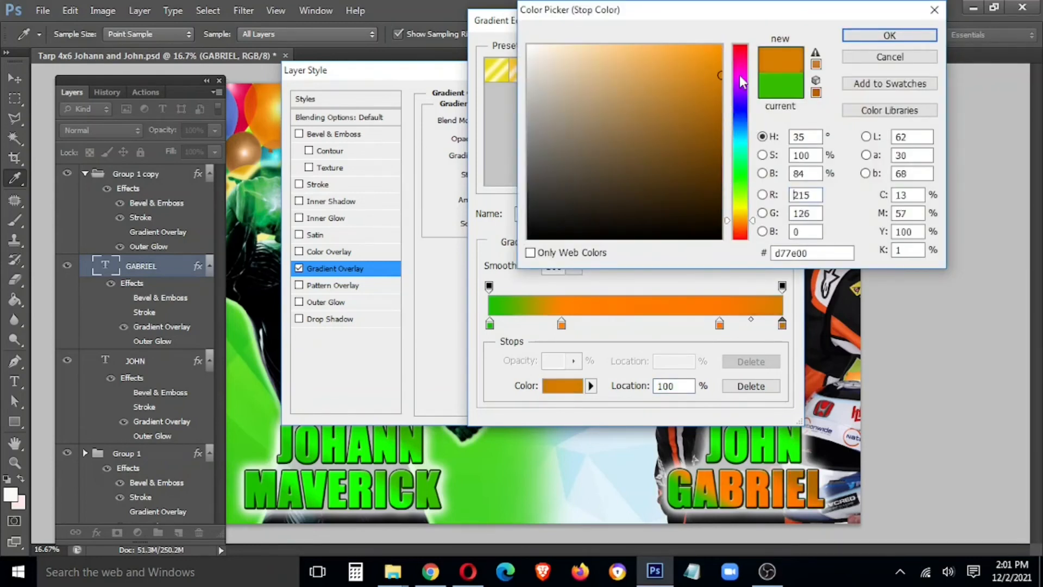
click(853, 36)
- Shift the 0% stop to orange, refine the 100% stop, and apply GABRIEL's orange gradient
double_click(489, 324)
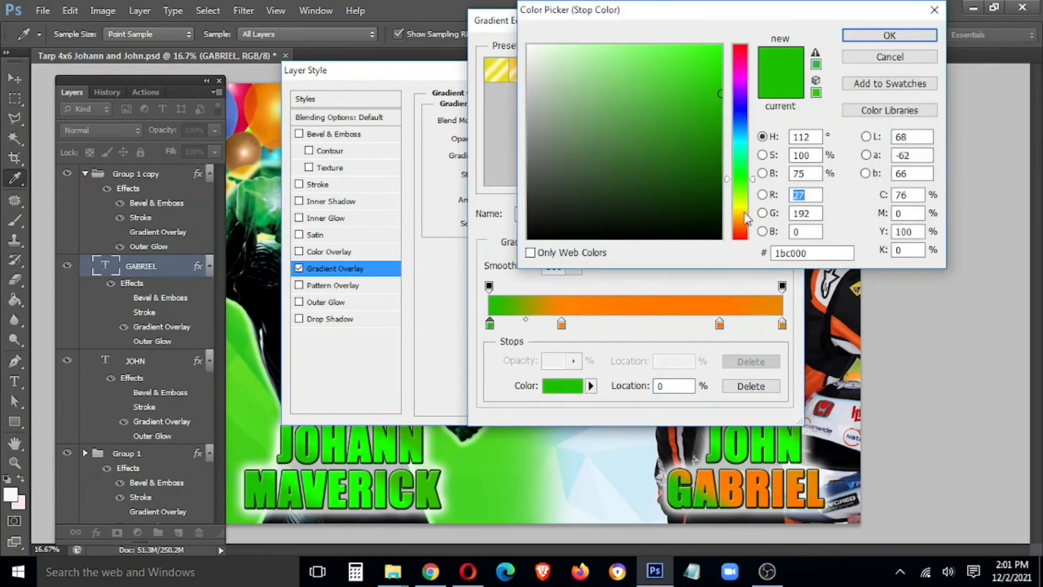
drag(747, 219, 733, 271)
click(721, 46)
drag(749, 216, 740, 228)
click(891, 35)
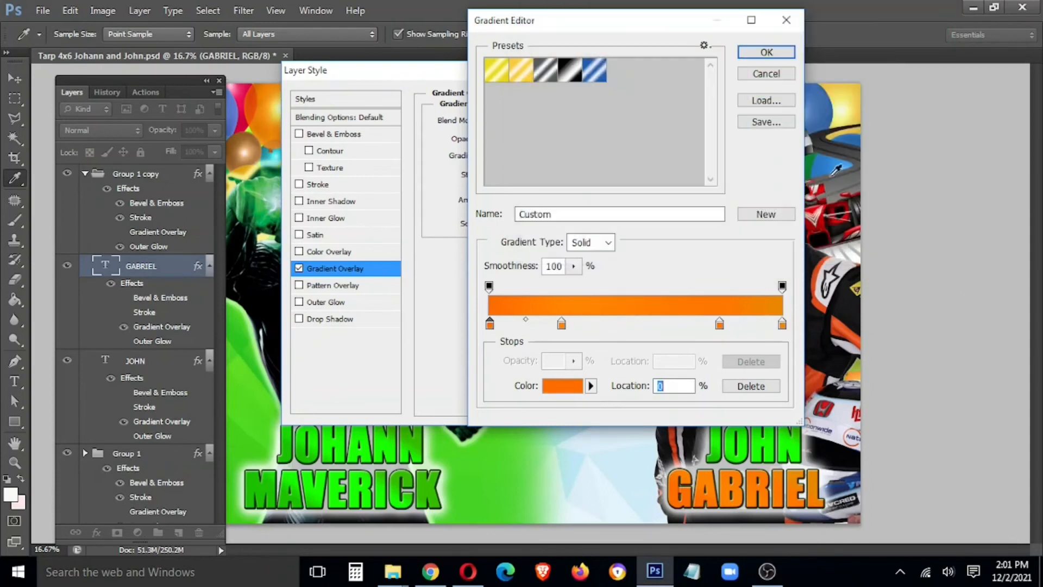
double_click(782, 323)
click(740, 227)
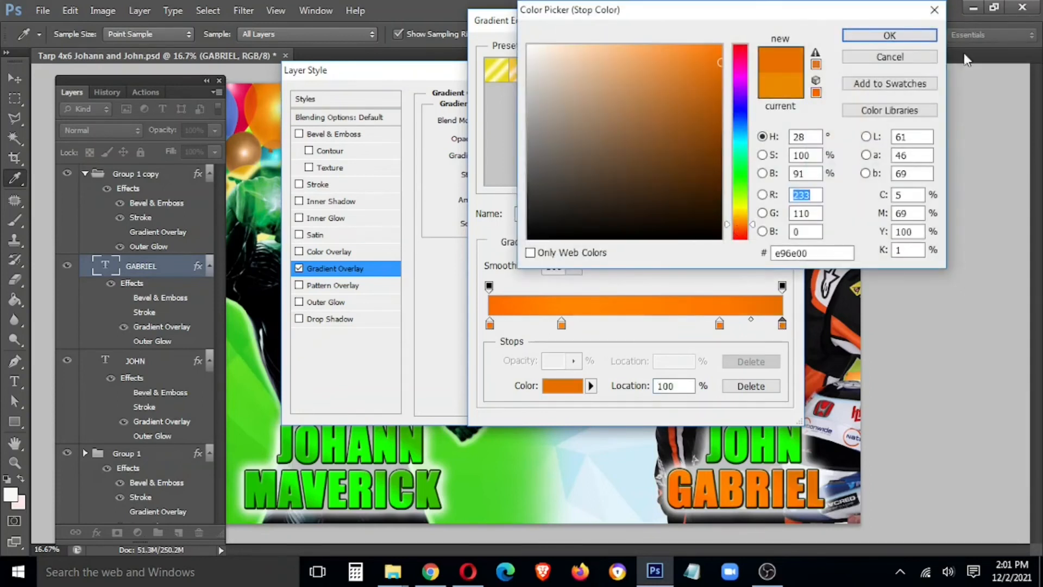
click(888, 35)
click(781, 50)
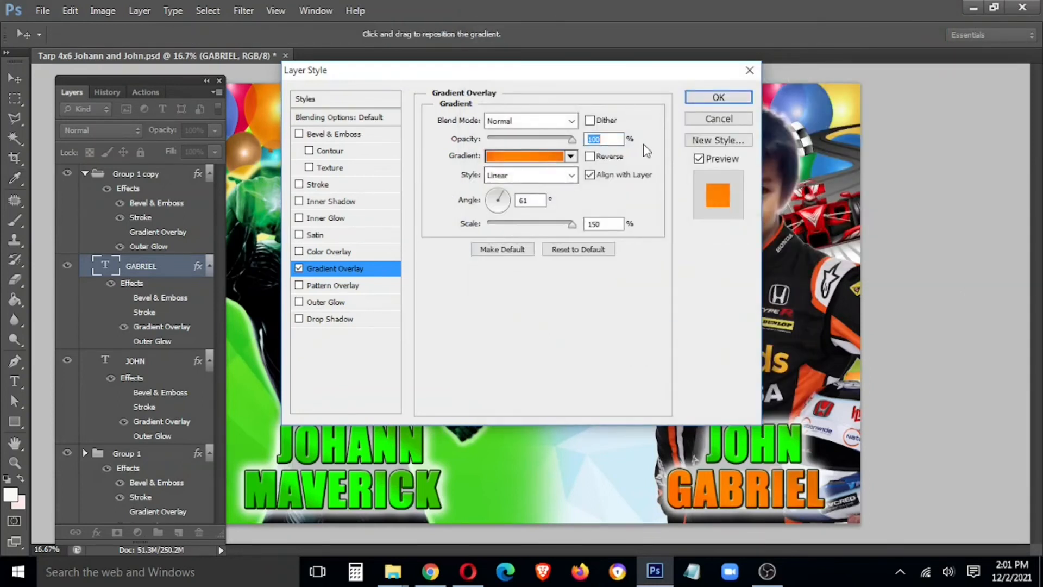
key(Return)
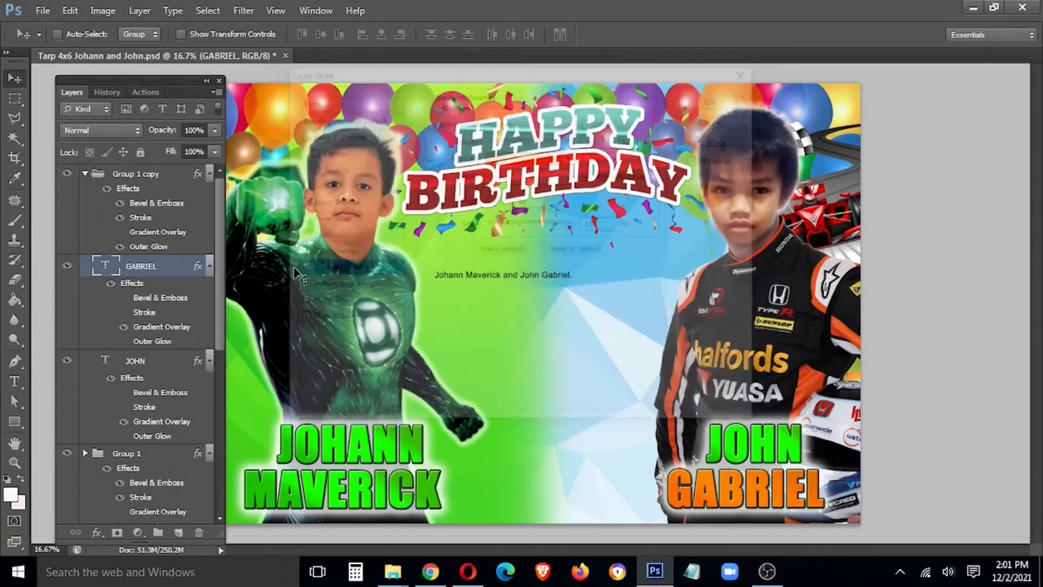
- Copy GABRIEL's layer style and paste it onto JOHN
right_click(157, 265)
click(179, 425)
right_click(171, 375)
click(228, 288)
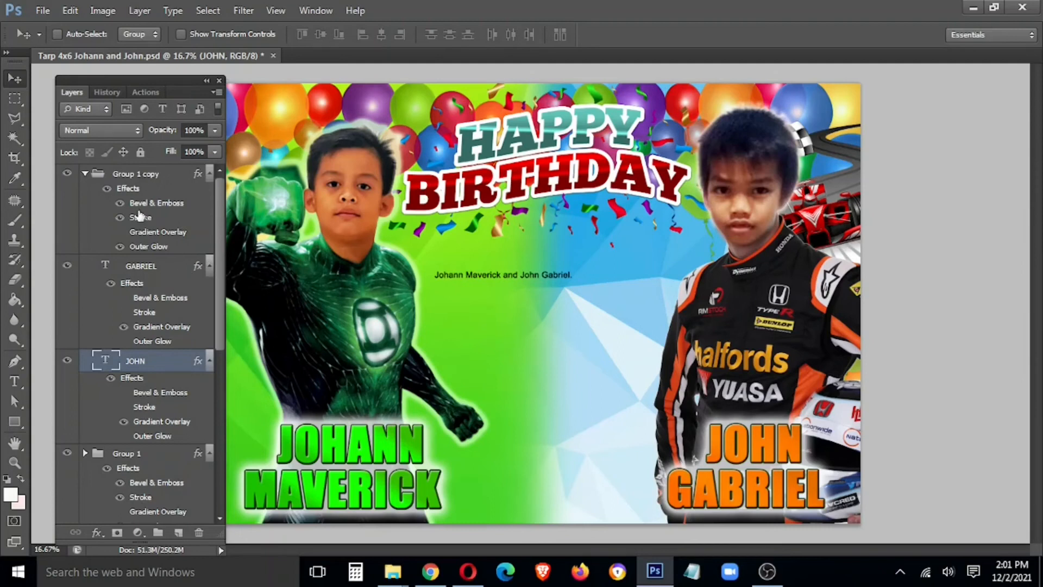
- Change the Group 1 copy names' stroke colour to dark brown
double_click(140, 217)
click(477, 224)
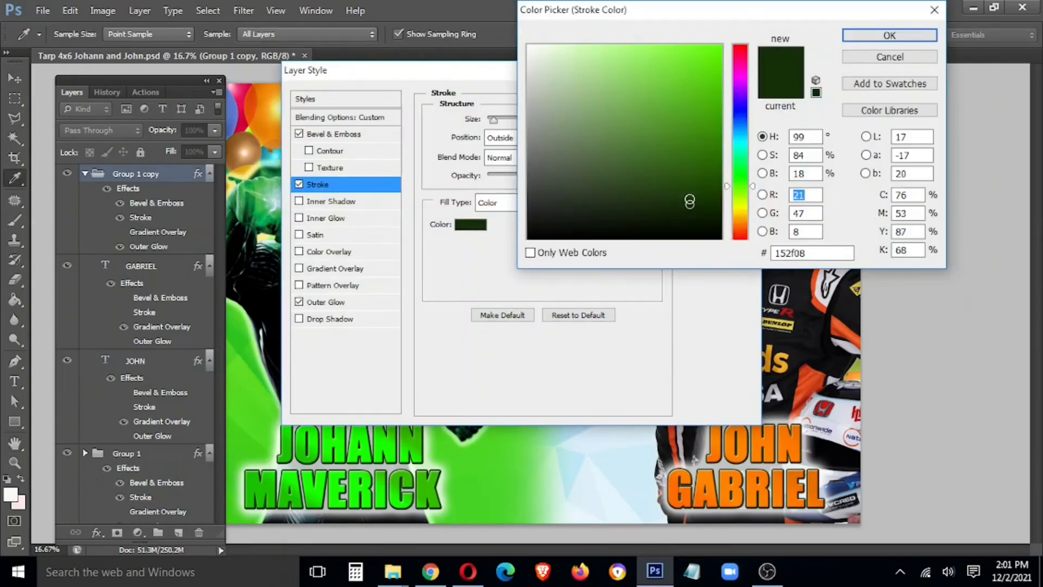
click(741, 226)
click(889, 35)
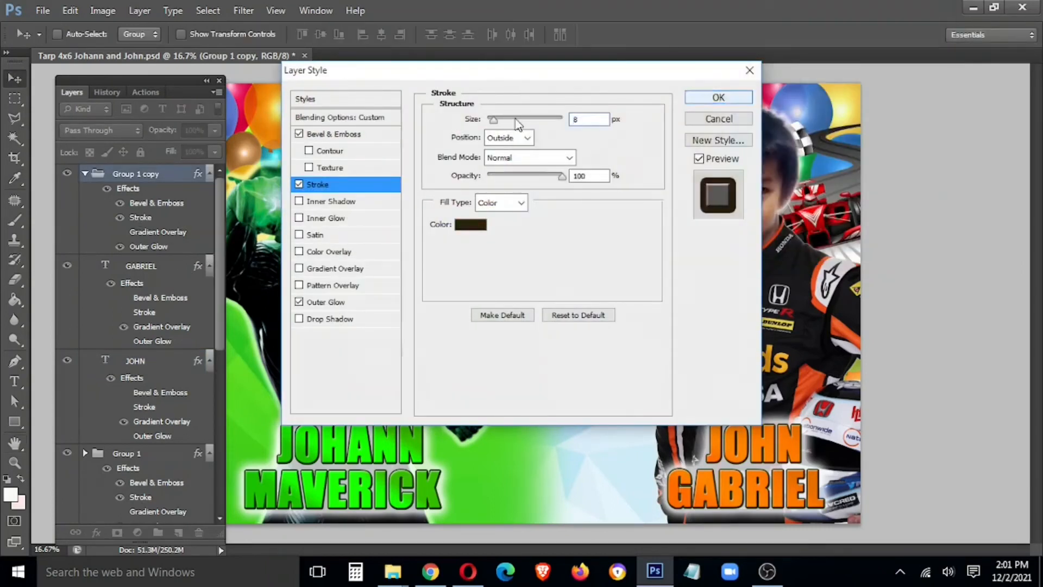
key(Return)
- Hide the panels and select the small caption text layer
key(Tab)
right_click(471, 259)
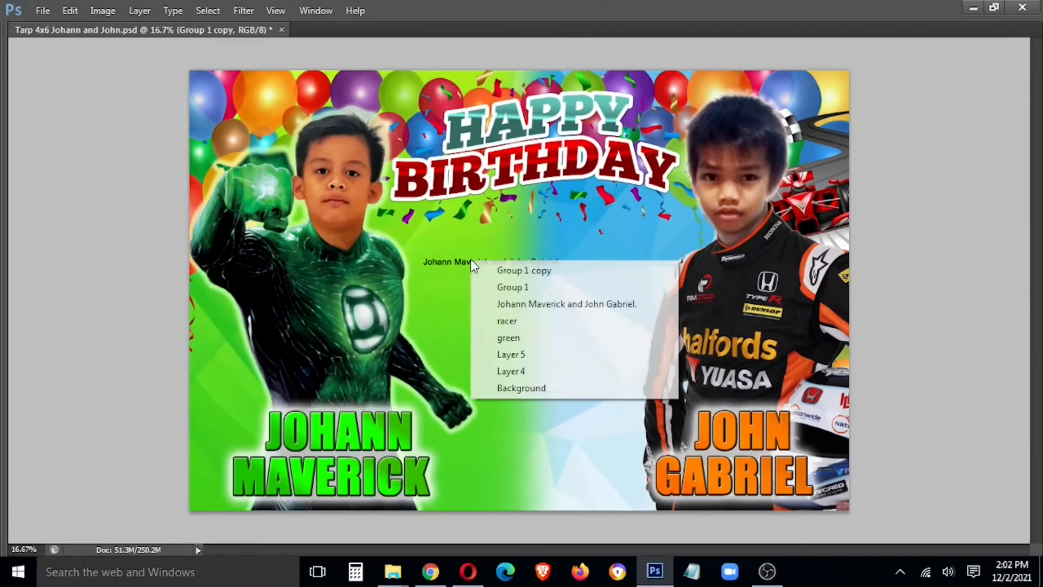
click(491, 300)
- Delete the small caption text, then lasso the lantern emblem and feather it 80 px
key(Delete)
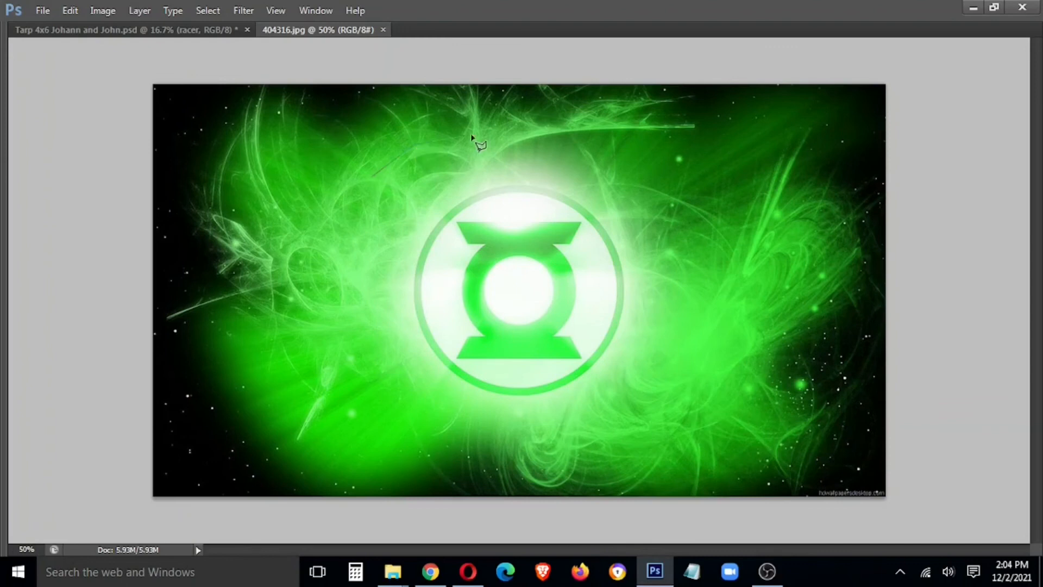
drag(342, 224, 369, 179)
right_click(398, 197)
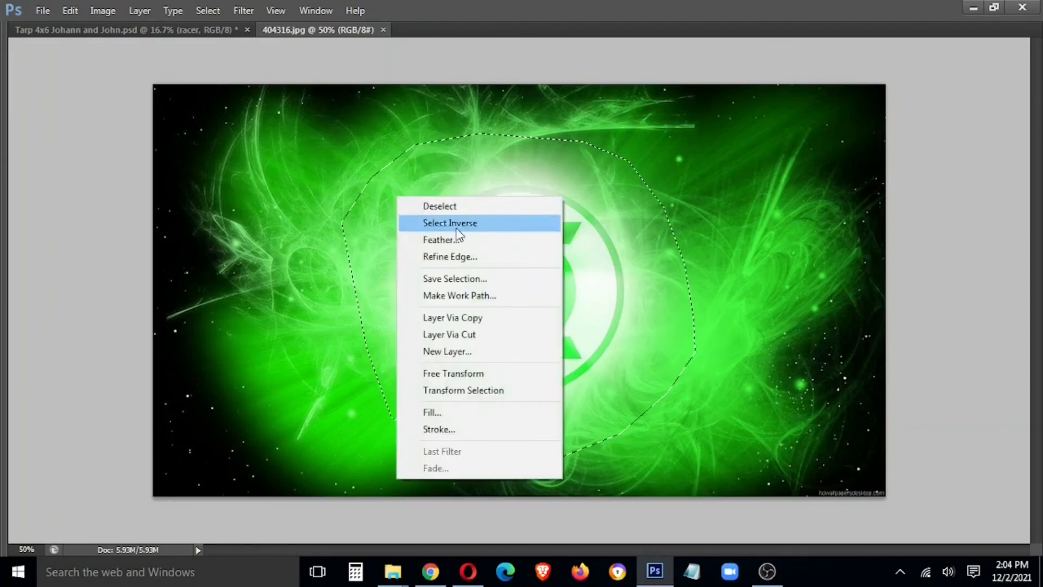
click(452, 240)
key(Return)
key(v)
drag(552, 348, 355, 197)
key(ctrl+alt+z)
key(ctrl+alt+z)
right_click(575, 262)
click(652, 304)
key(Return)
- Drag the feathered emblem into the tarpaulin, enlarge it, and place it beside the green-suited boy
drag(551, 319, 519, 355)
drag(563, 404, 629, 441)
drag(549, 377, 479, 328)
key(Return)
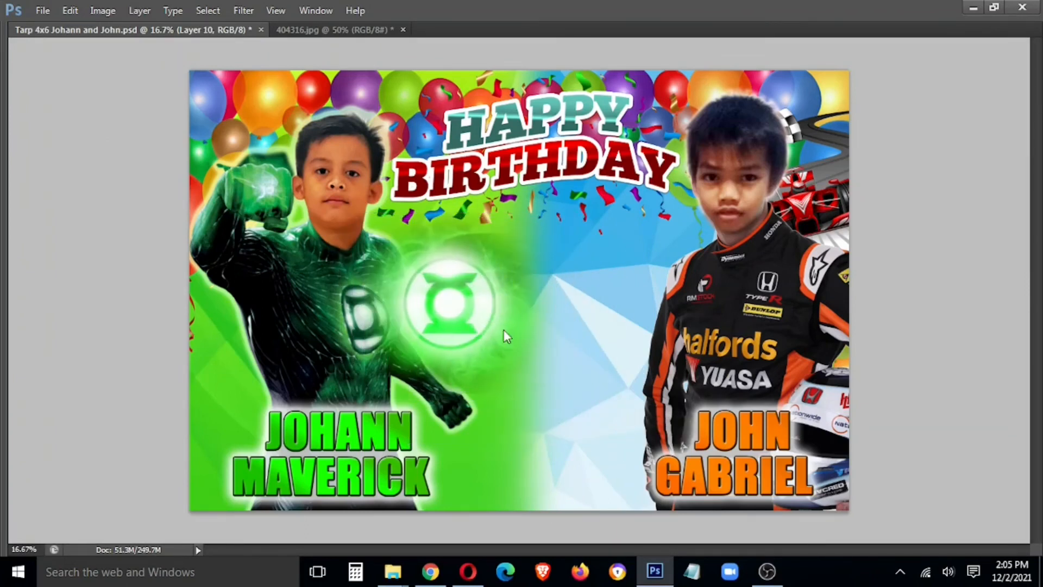
key(F2)
key(ctrl+alt+z)
key(ctrl+alt+z)
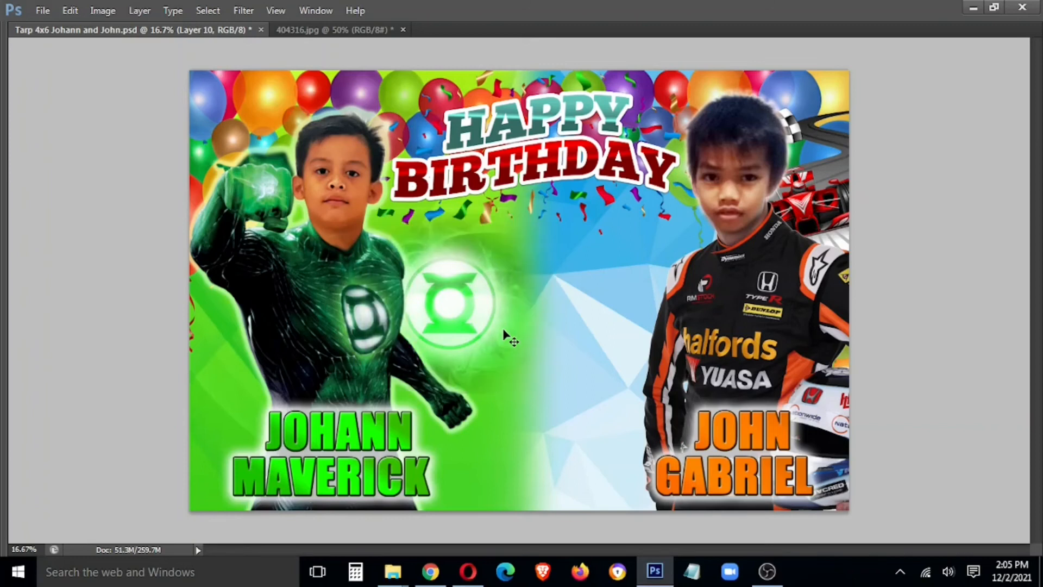
- Nudge the emblem, enlarge it slightly more, and fine-tune its position
key(shift+Right)
key(shift+Right)
key(shift+Right)
key(shift+Right)
key(shift+Down)
key(shift+Down)
key(shift+Down)
key(shift+Down)
key(shift+Down)
key(shift+Down)
key(shift+Down)
key(shift+Down)
key(shift+Down)
key(ctrl+t)
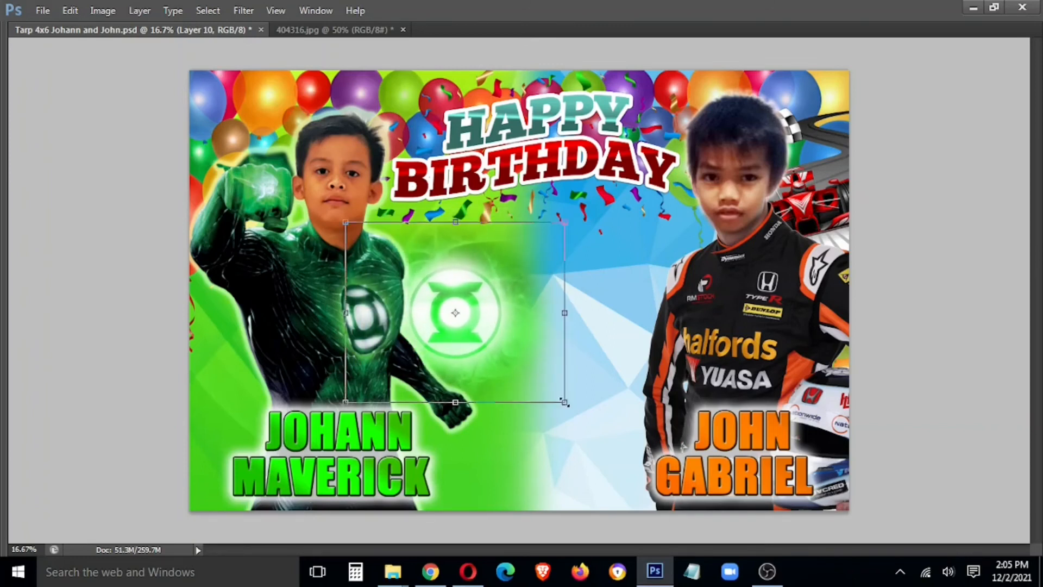
drag(565, 402, 588, 465)
key(Return)
drag(440, 323, 415, 312)
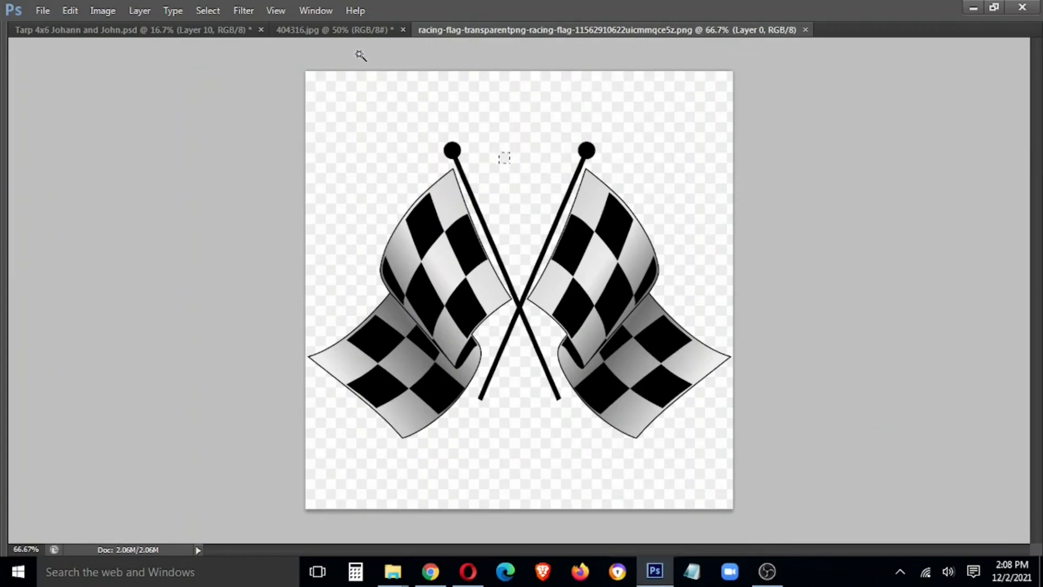
- Select the checkered flags by Magic Wanding the background and inverting the selection
key(Tab)
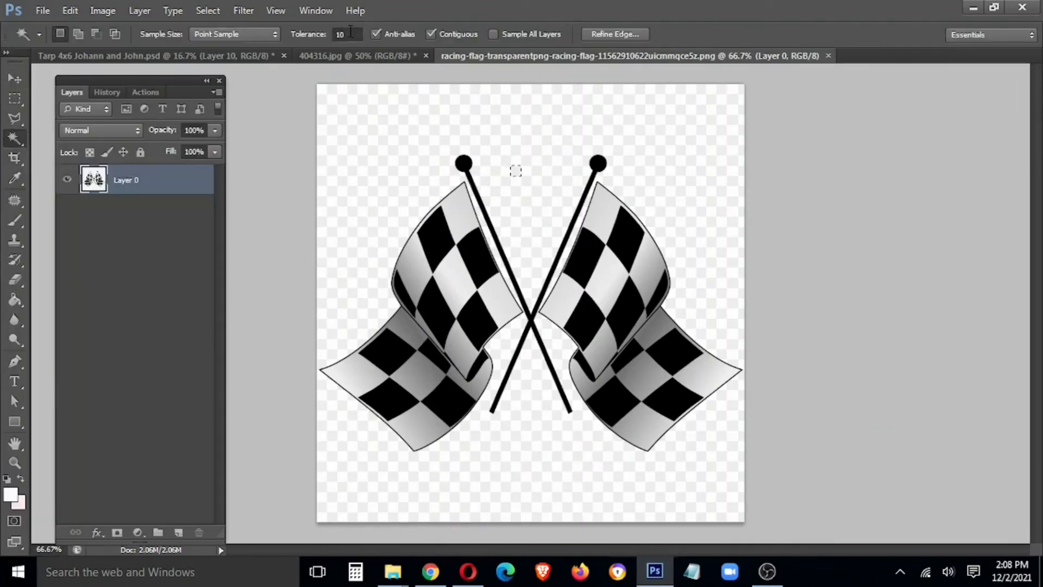
key(ctrl+d)
click(526, 147)
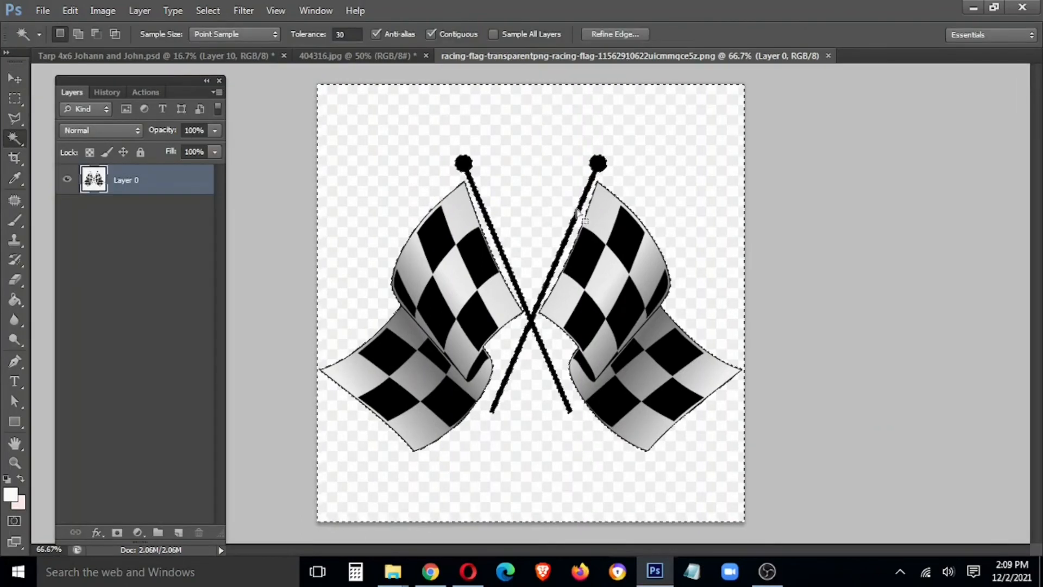
key(ctrl+shift+i)
key(v)
- Copy the flags into the tarpaulin, scale them to about 196%, and centre them
drag(600, 56, 23, 297)
drag(39, 459, 584, 304)
key(ctrl+t)
drag(687, 303, 761, 412)
drag(659, 355, 595, 358)
key(Return)
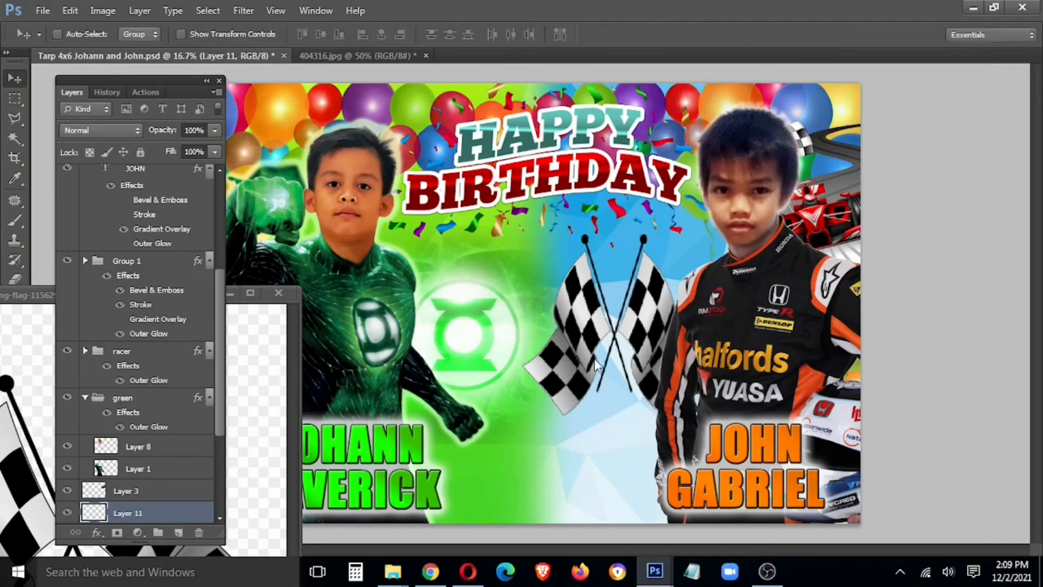
click(275, 292)
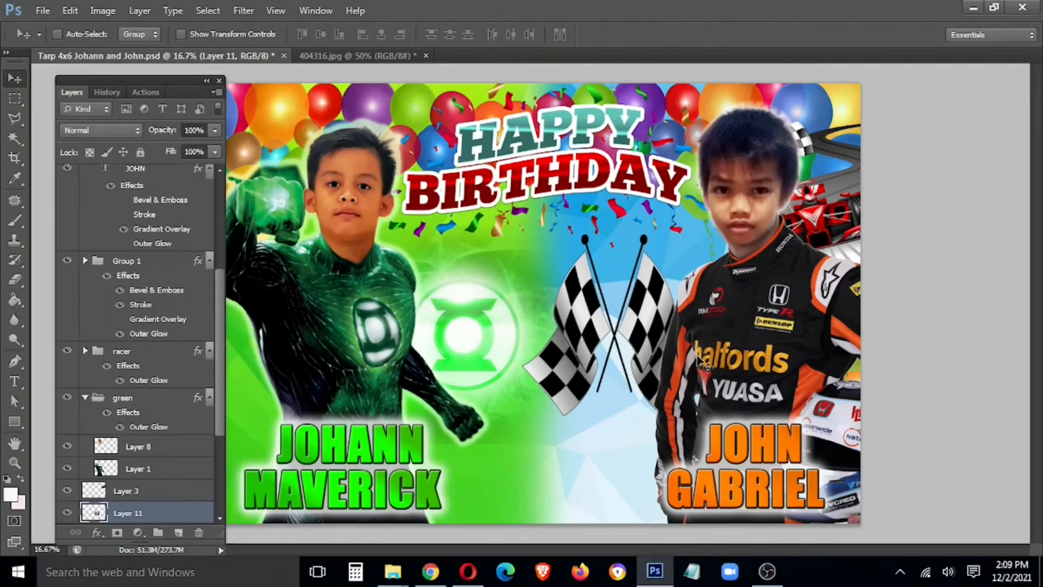
- Pick the name layers, MAVERICK, Group 1 copy and Group 1, from the canvas layer lists
right_click(396, 486)
click(445, 378)
right_click(333, 463)
click(380, 304)
right_click(733, 448)
shift+click(777, 318)
click(680, 420)
click(510, 227)
right_click(263, 441)
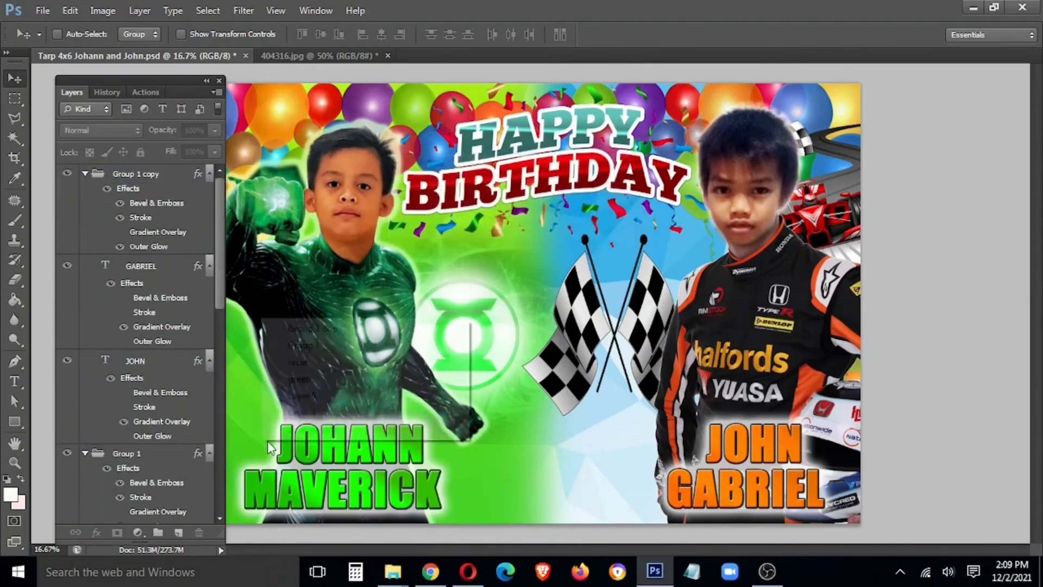
click(372, 309)
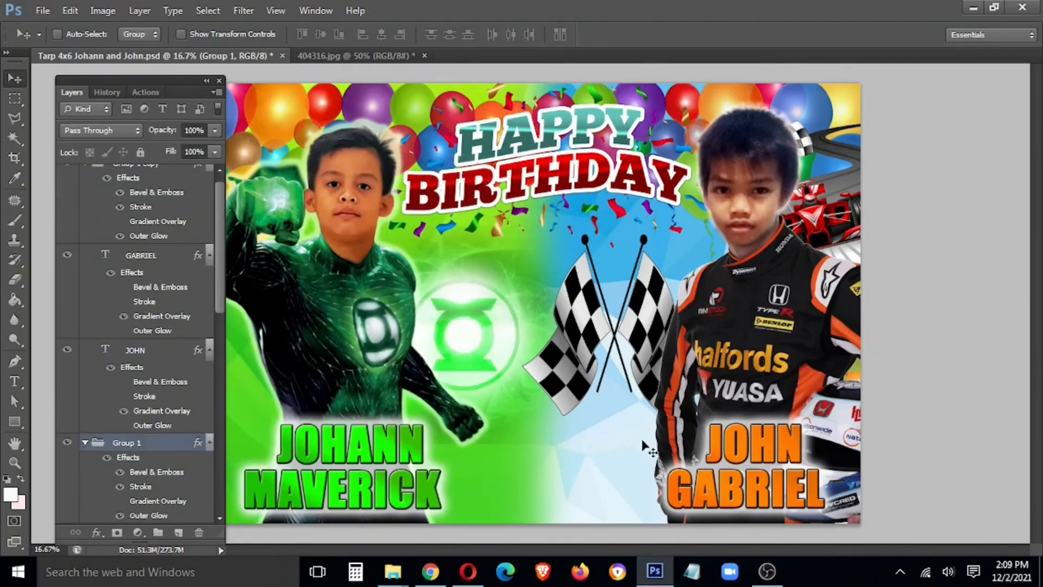
right_click(744, 450)
shift+click(803, 350)
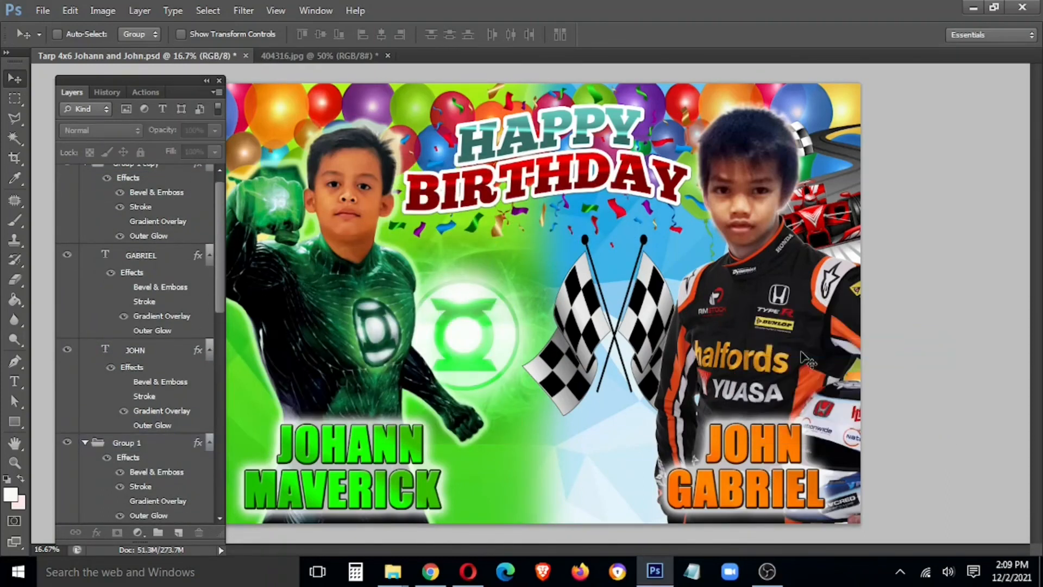
right_click(397, 462)
click(101, 433)
- Select both Group 1 and Group 1 copy name groups in the Layers panel
click(83, 443)
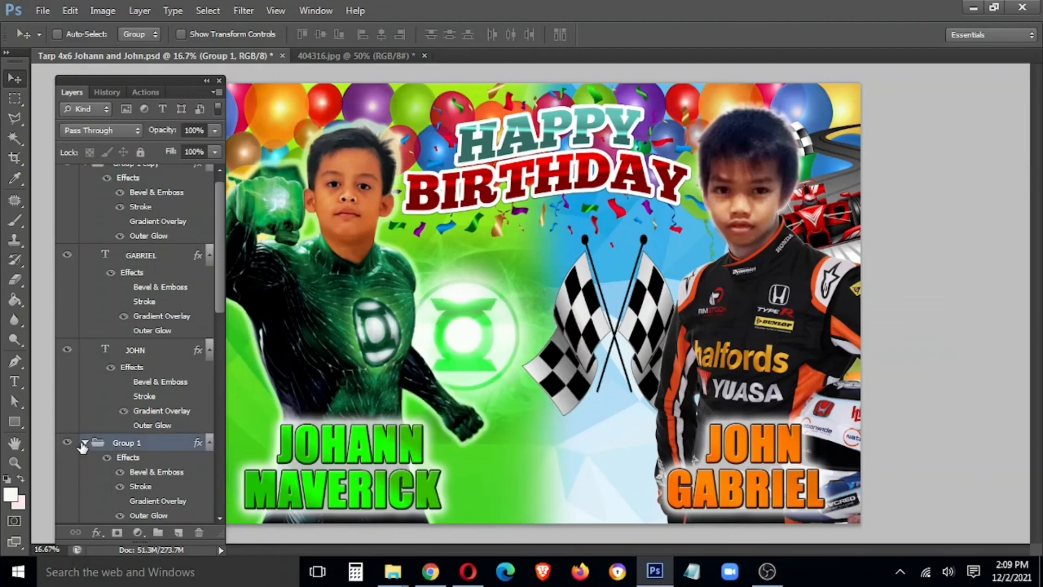
scroll(157, 426, down, 5)
scroll(127, 367, up, 5)
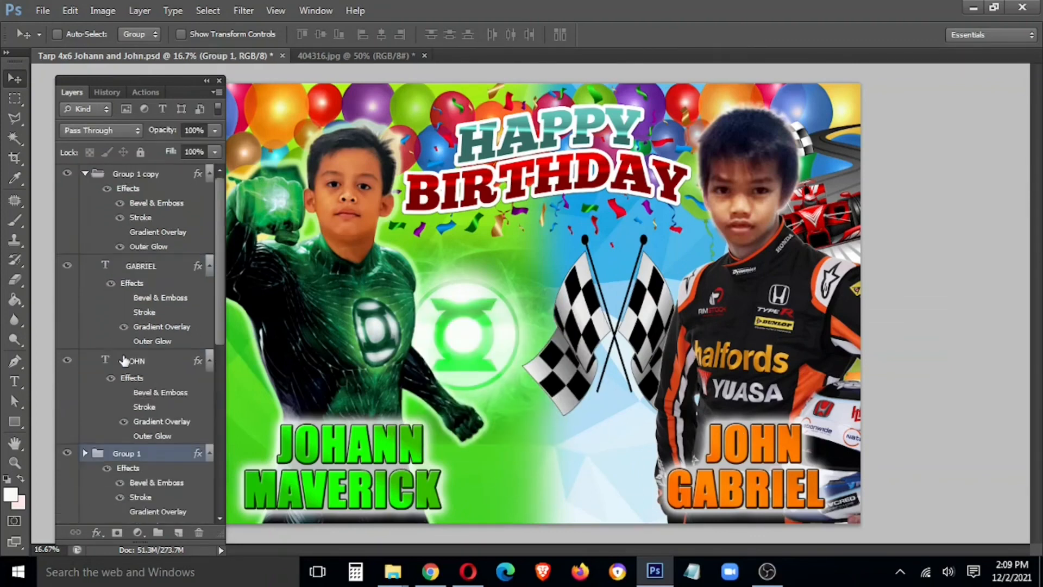
click(84, 174)
click(135, 175)
ctrl+click(153, 262)
- Enlarge both name blocks together with Free Transform
key(Tab)
key(ctrl+t)
drag(815, 412, 996, 311)
key(Tab)
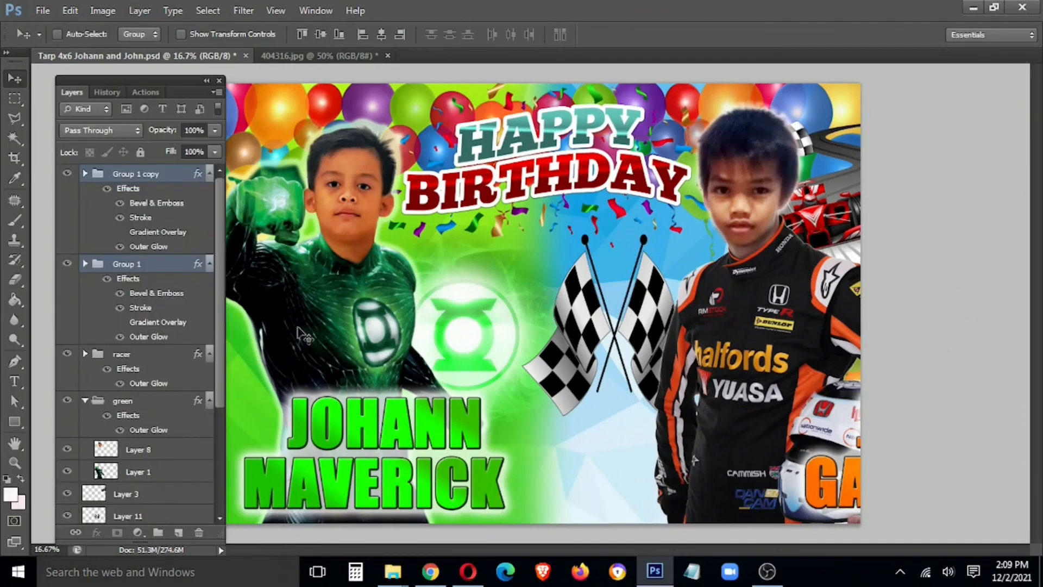
right_click(835, 485)
click(885, 339)
drag(747, 480, 544, 478)
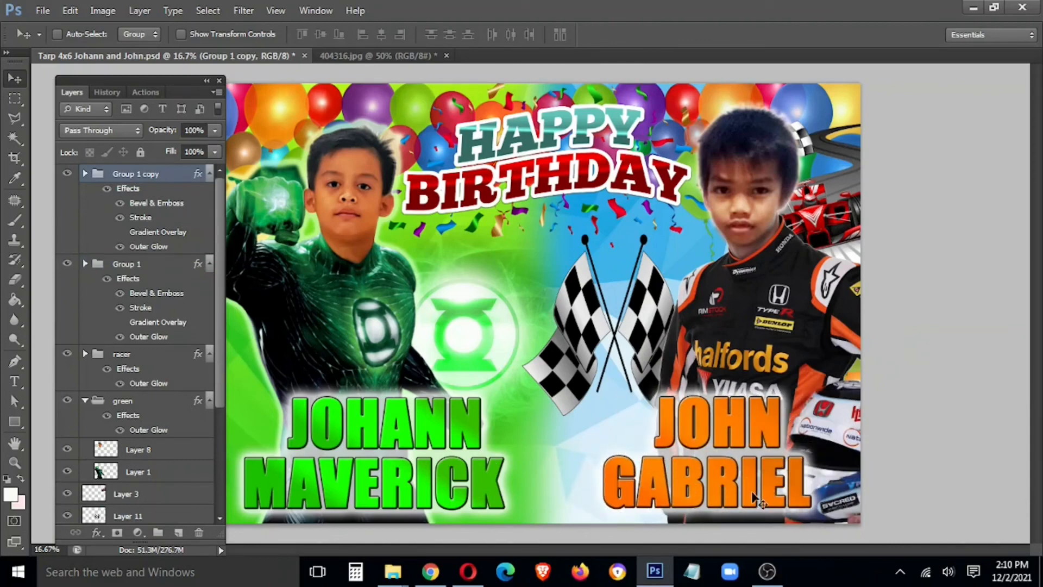
key(Tab)
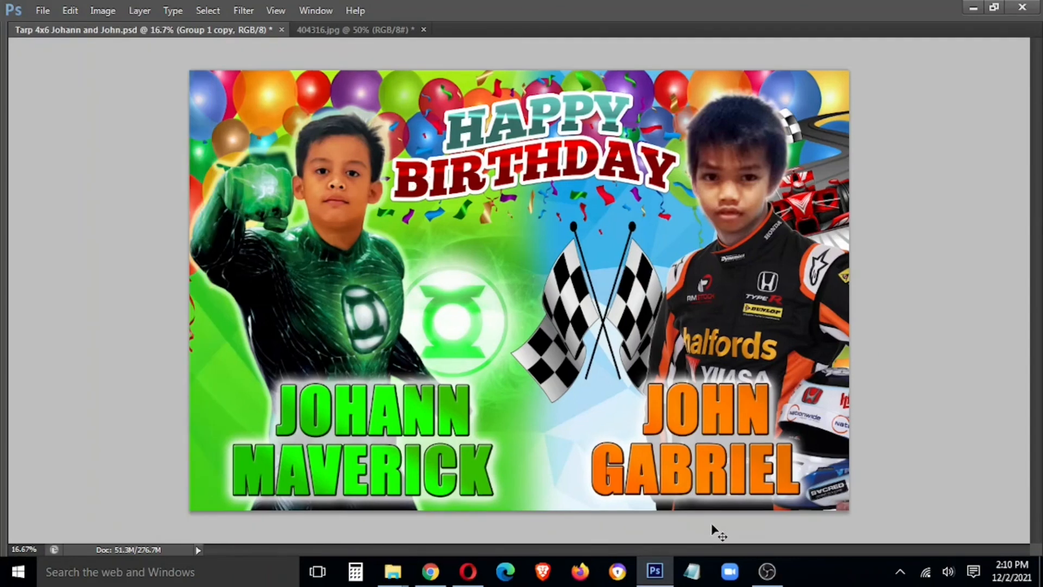
- Save a copy as JPEG 'Tarp 4x6 Johann and John.jpg' with the default quality options
key(ctrl+shift+s)
click(783, 339)
click(761, 435)
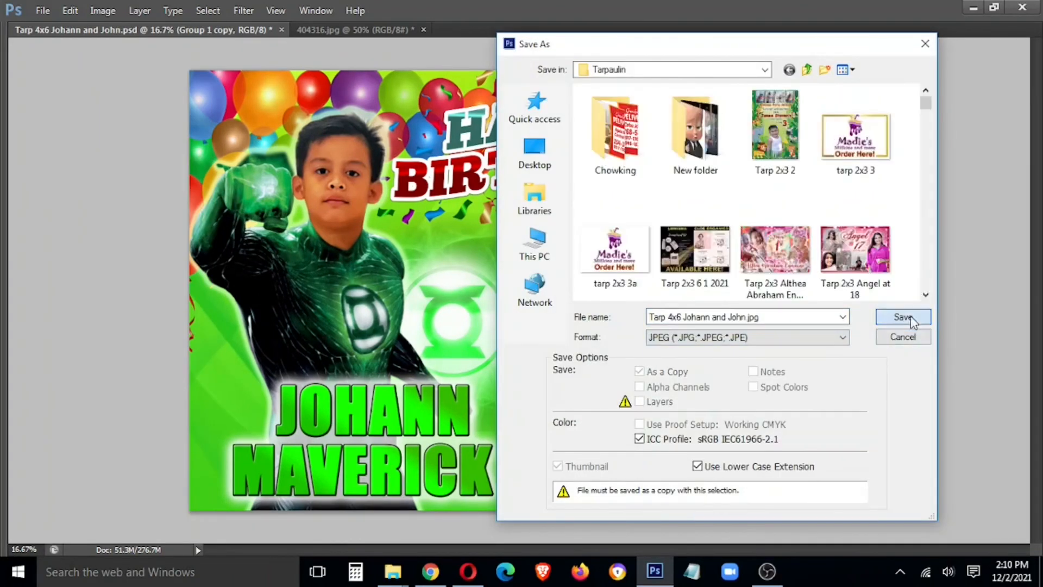
click(903, 317)
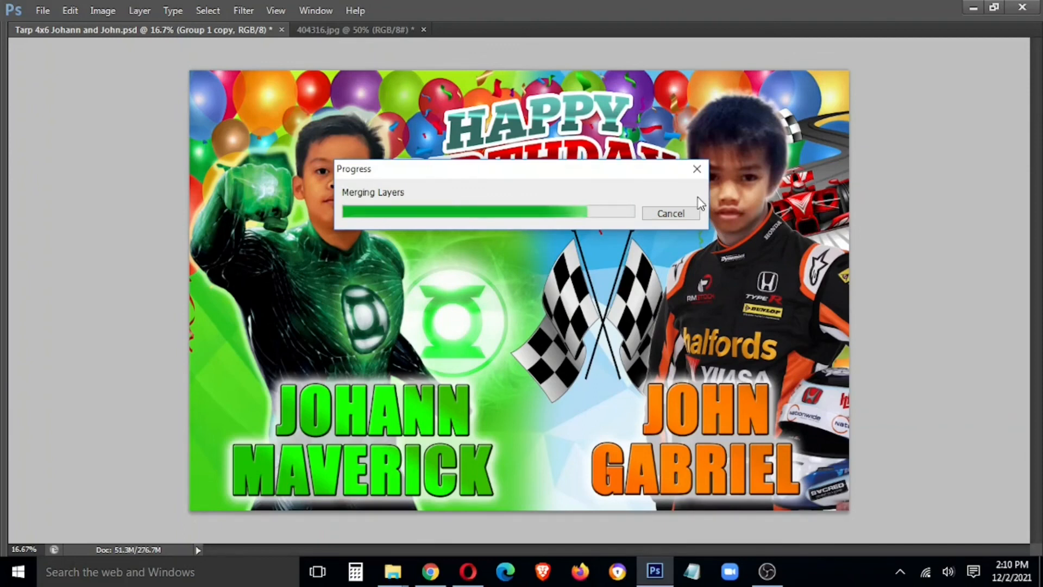
click(635, 140)
key(Return)
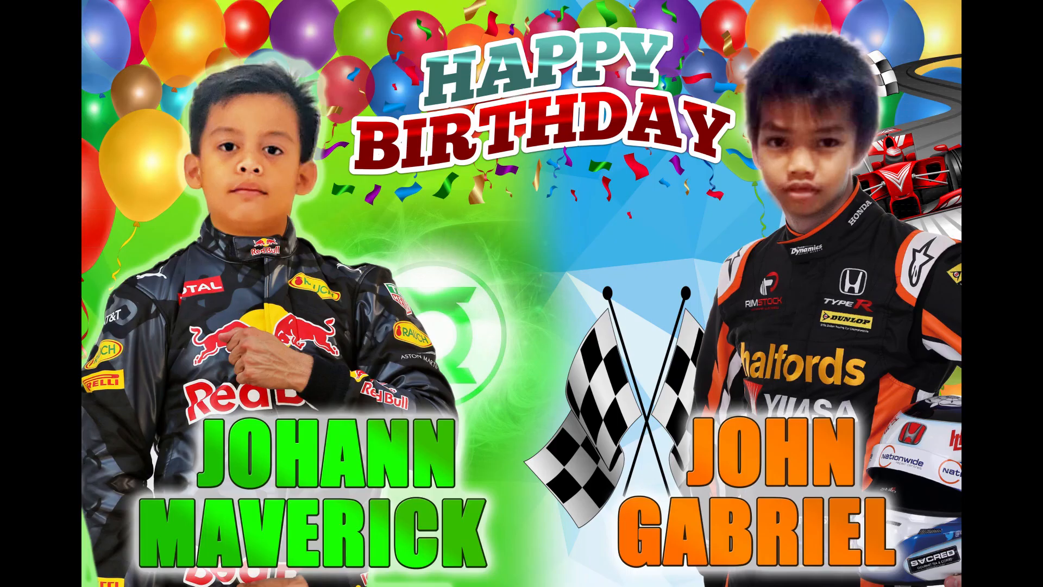